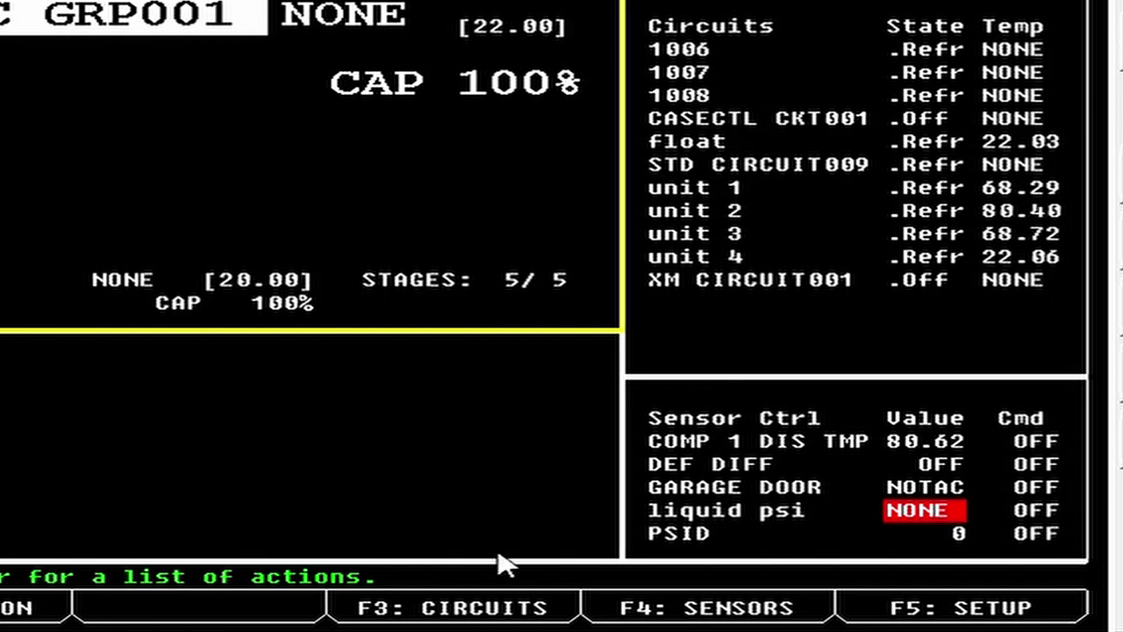
Add one Condenser Control application and choose to edit the new application right away.
{"action": "key", "text": "m"}
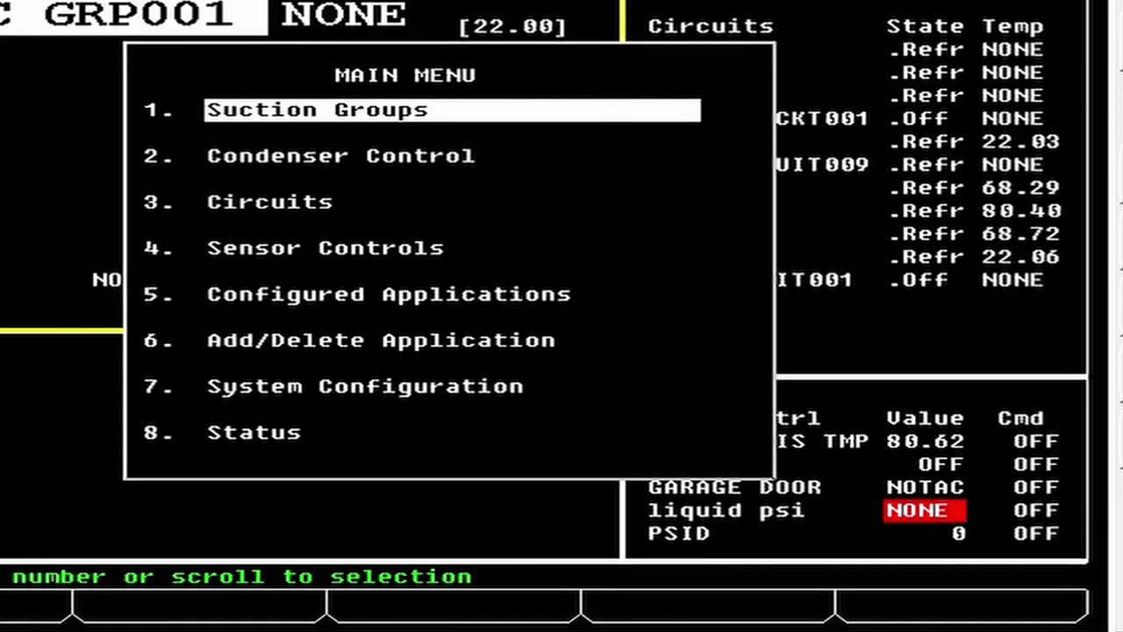
{"action": "key", "text": "6"}
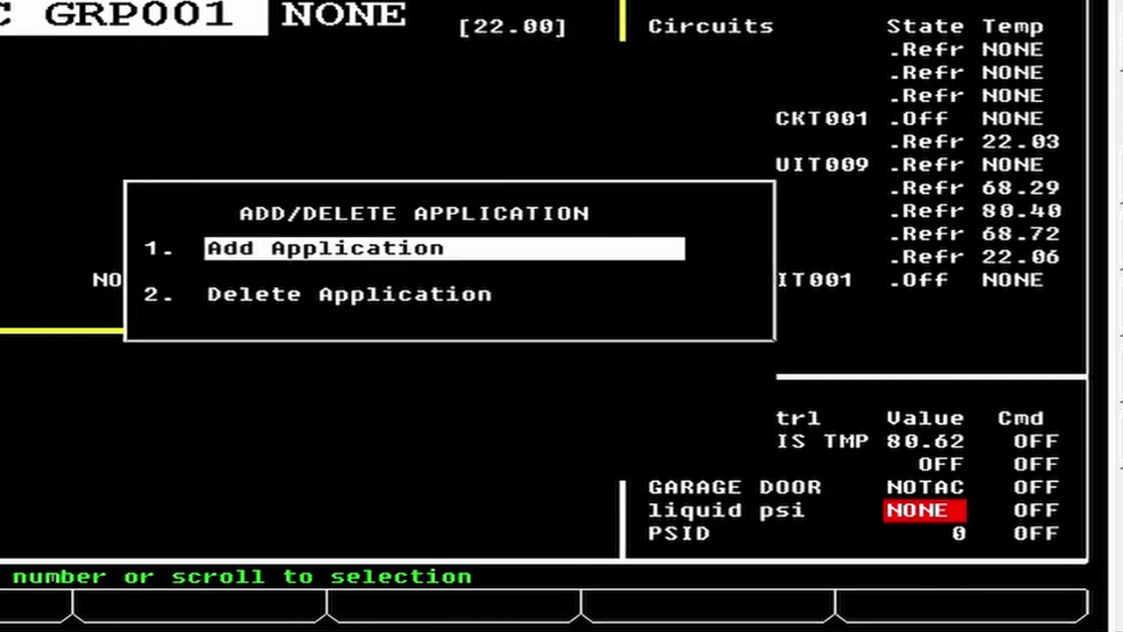
{"action": "key", "text": "1"}
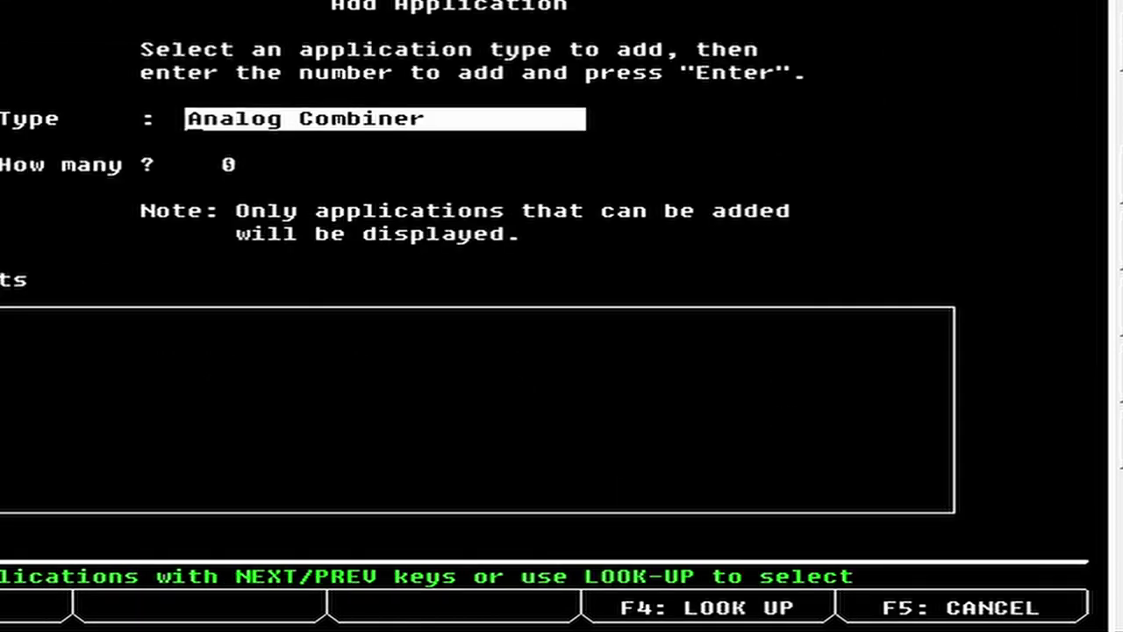
{"action": "key", "text": "F4"}
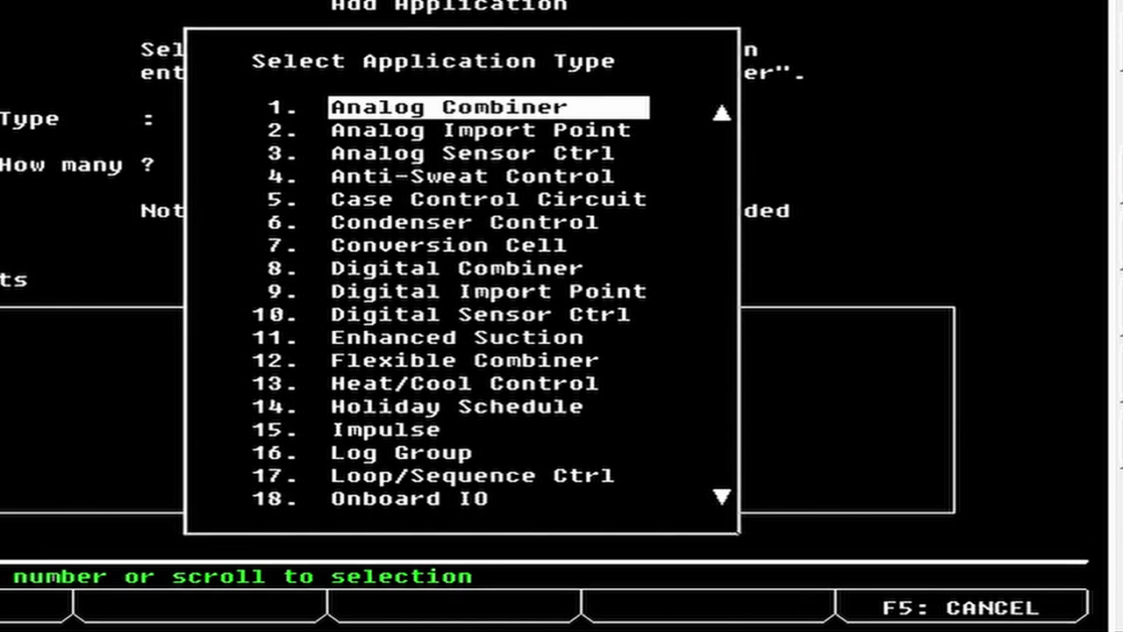
{"action": "key", "text": "6"}
{"action": "key", "text": "Return"}
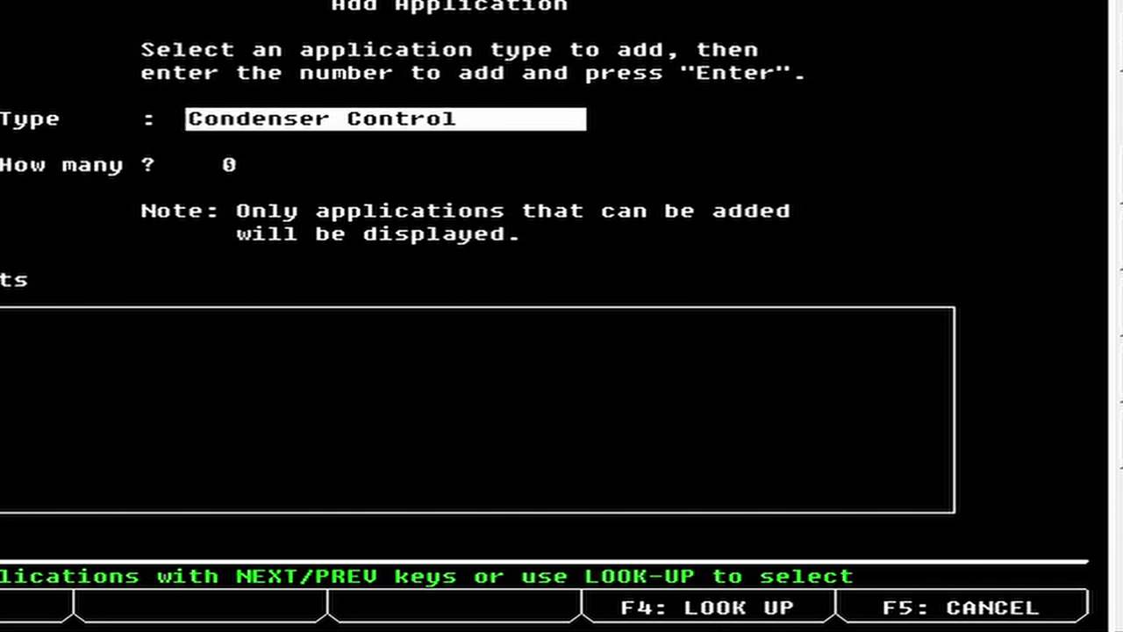
{"action": "key", "text": "Return"}
{"action": "type", "text": "1"}
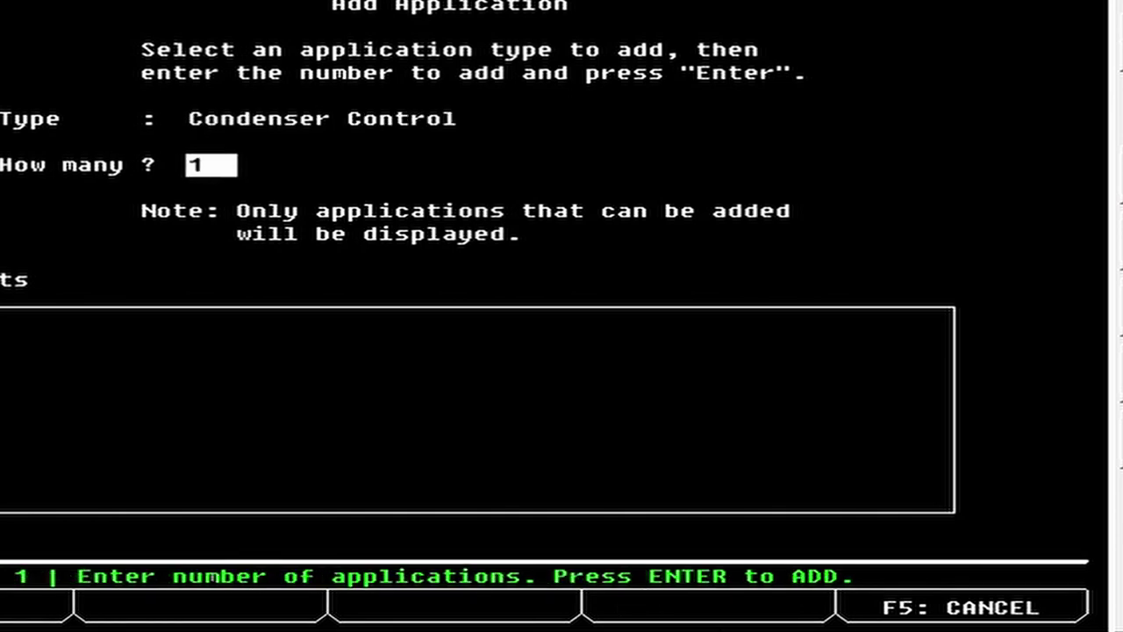
{"action": "key", "text": "Return"}
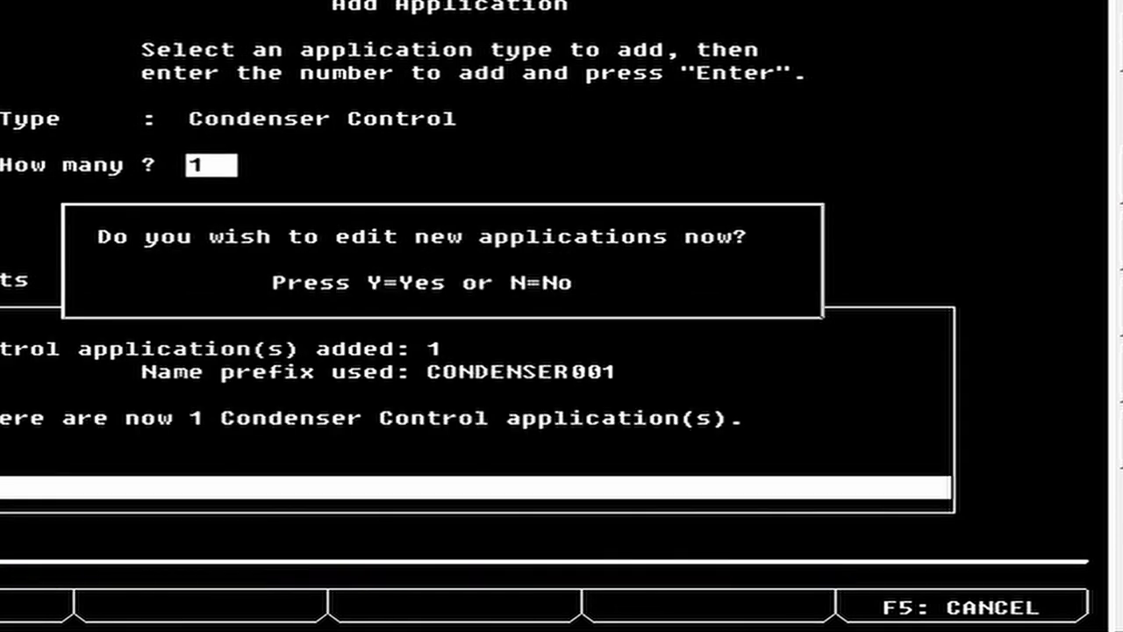
{"action": "key", "text": "y"}
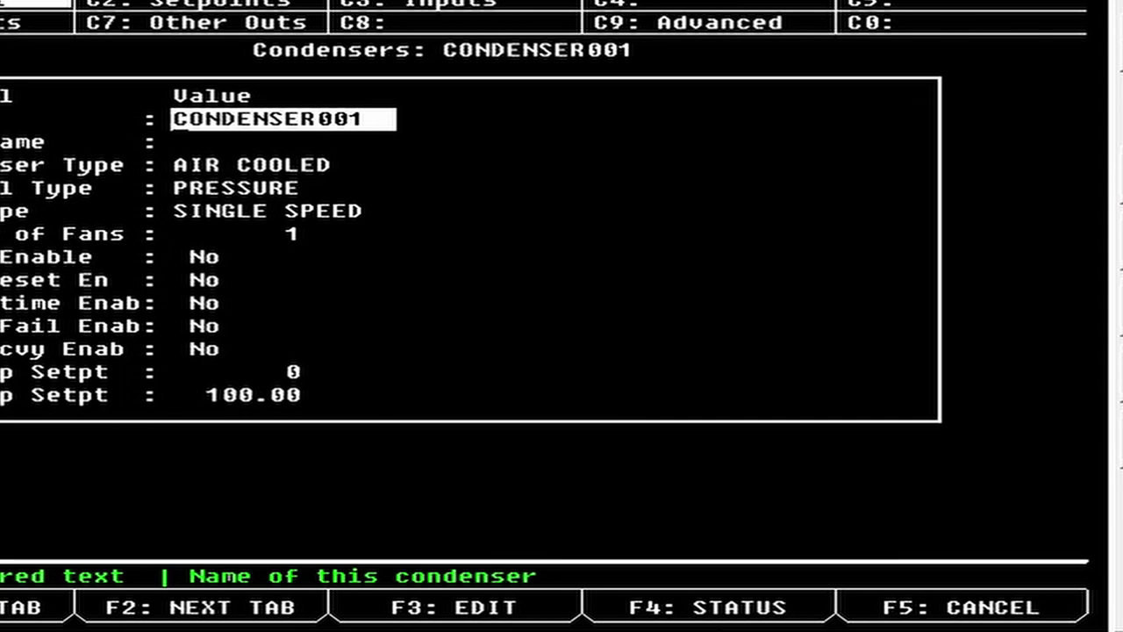
Name the new condenser RACK A 70 SCT.
{"action": "type", "text": "RAC"}
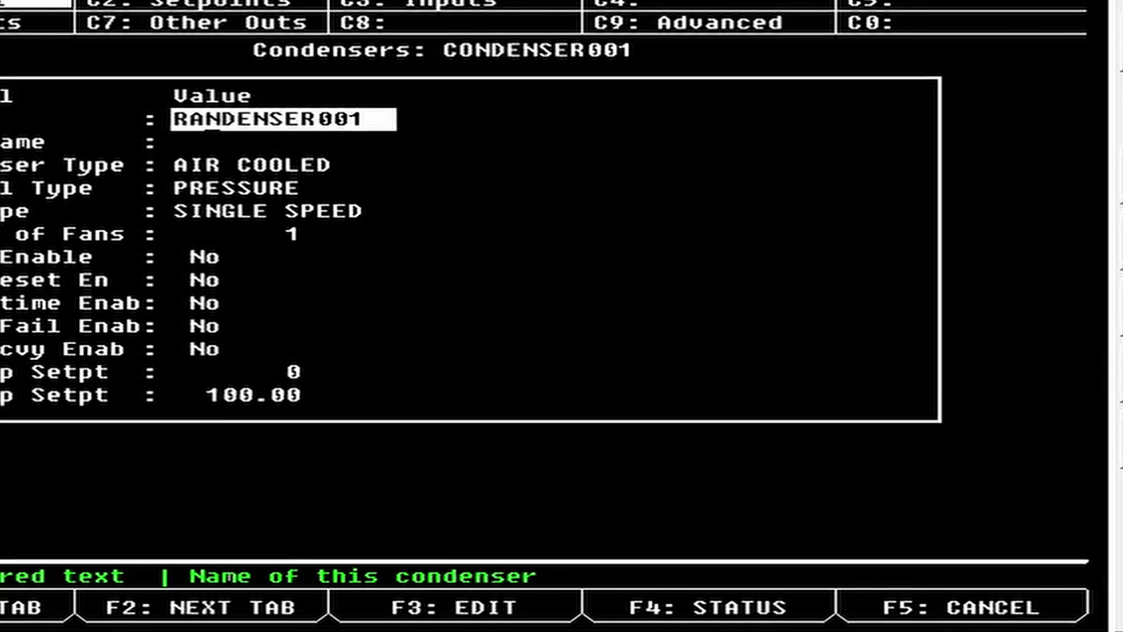
{"action": "type", "text": "K A "}
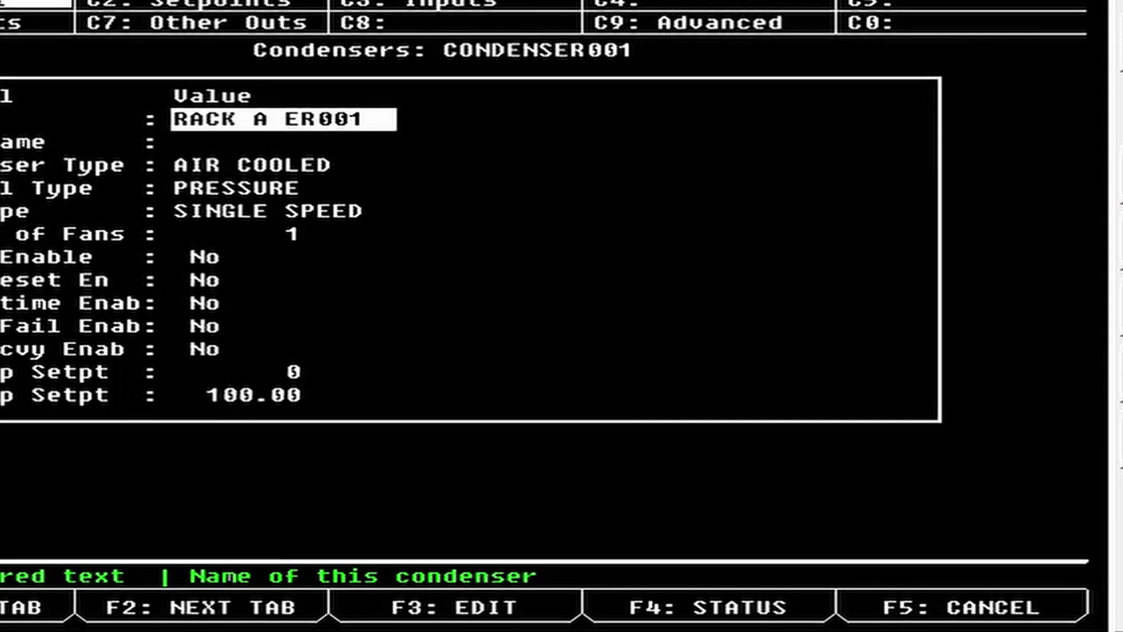
{"action": "type", "text": "70 SCT"}
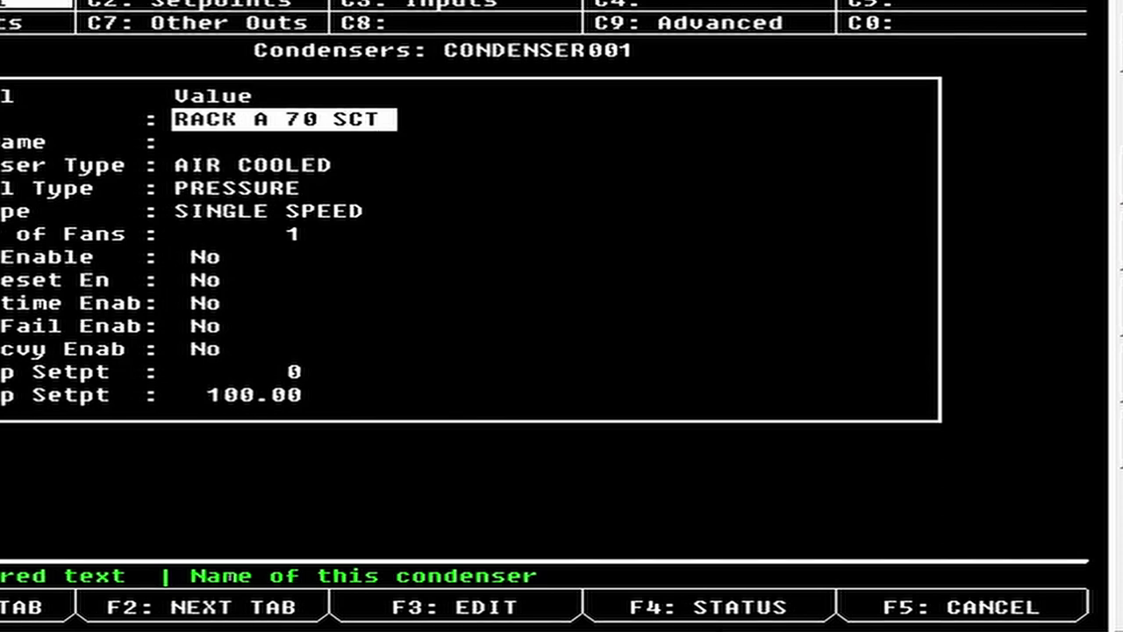
{"action": "key", "text": "Return"}
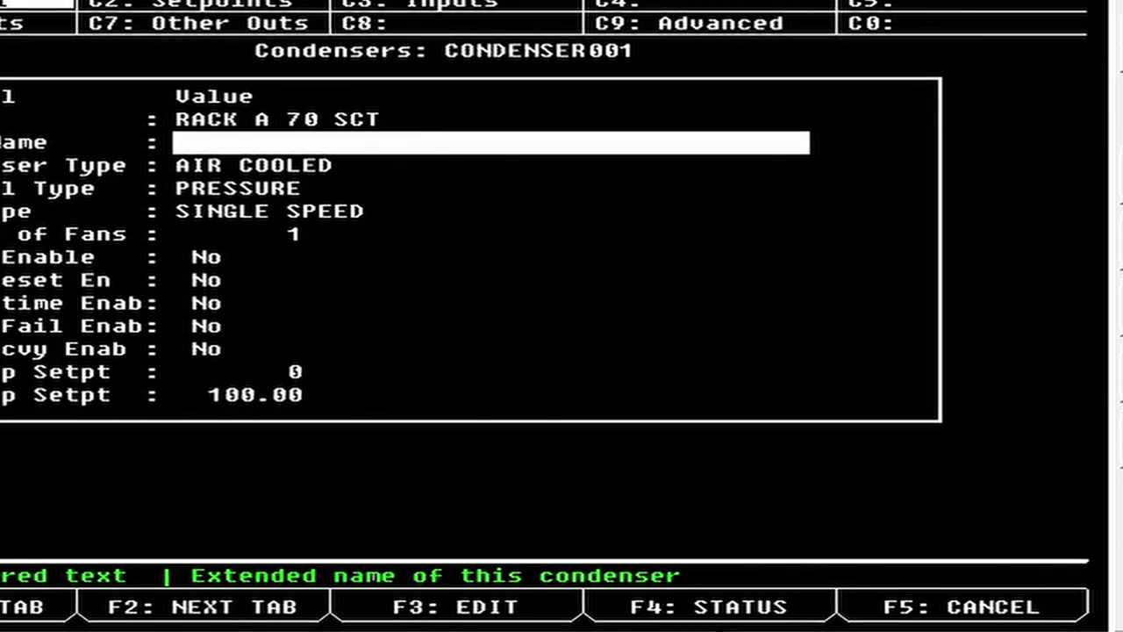
Set the condenser type to DIFFERENTIAL and choose PRESSURE as the control sensor type, leaving the extended name blank.
{"action": "key", "text": "Down"}
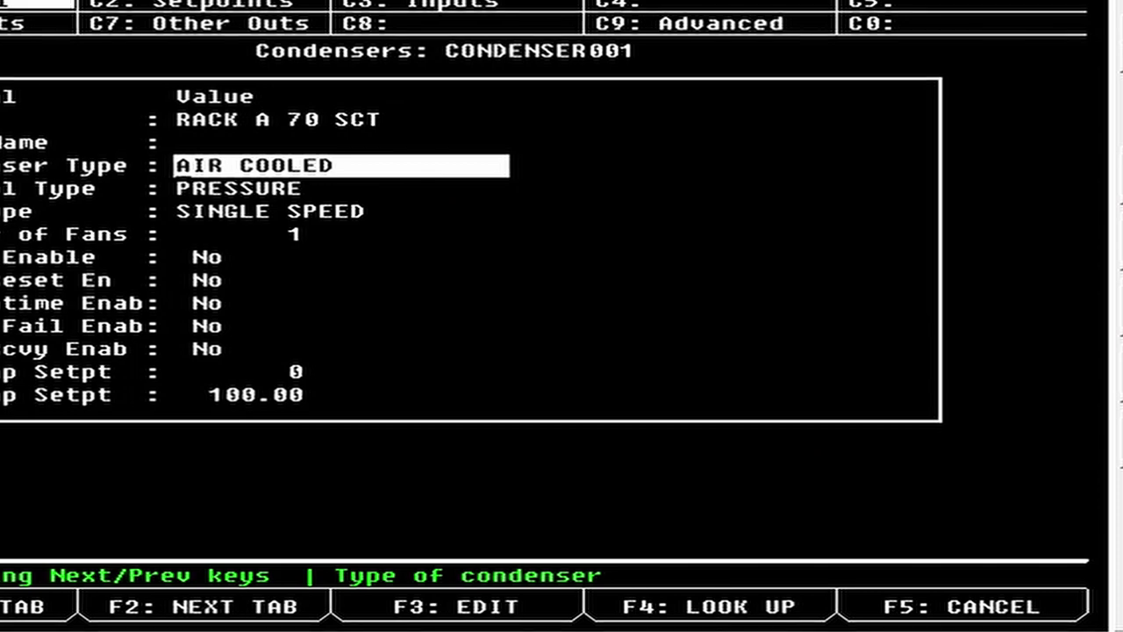
{"action": "key", "text": "F4"}
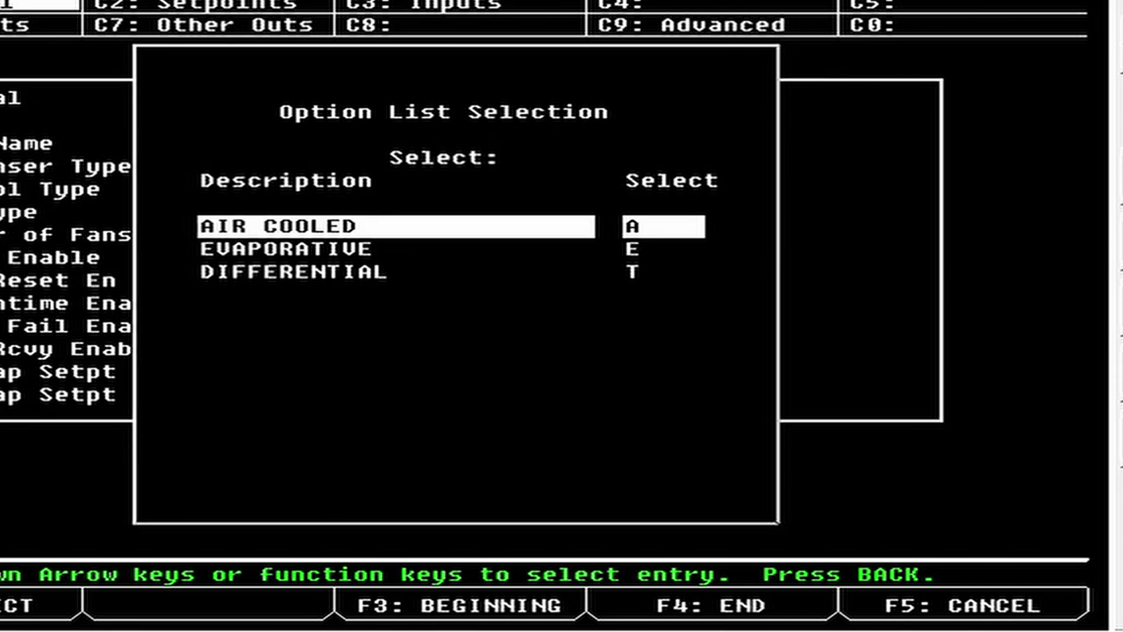
{"action": "key", "text": "t"}
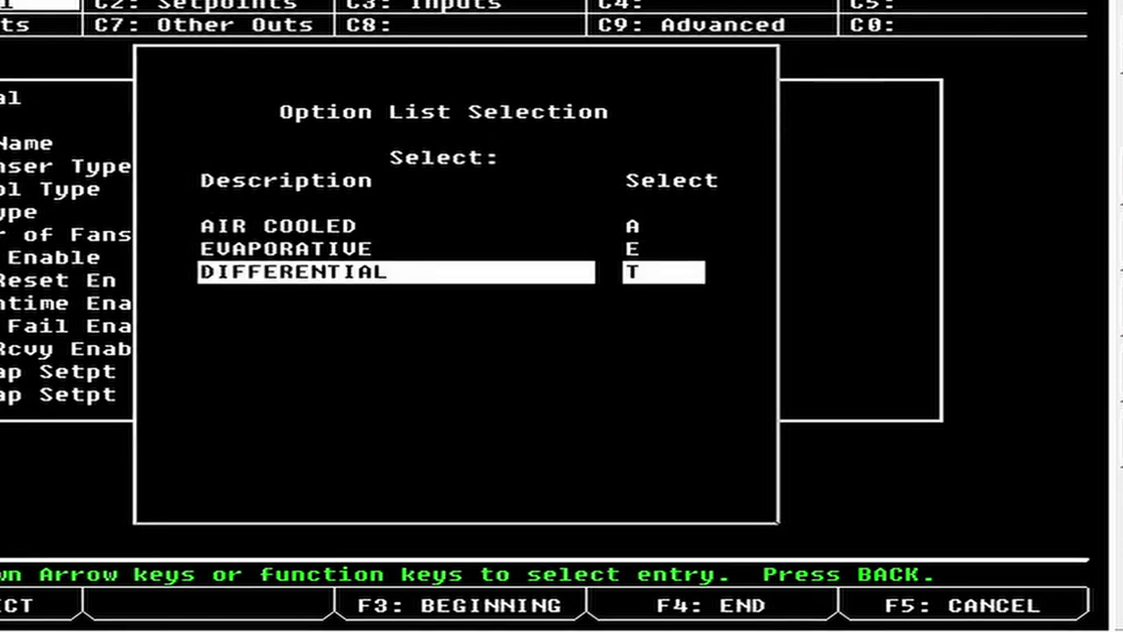
{"action": "key", "text": "Return"}
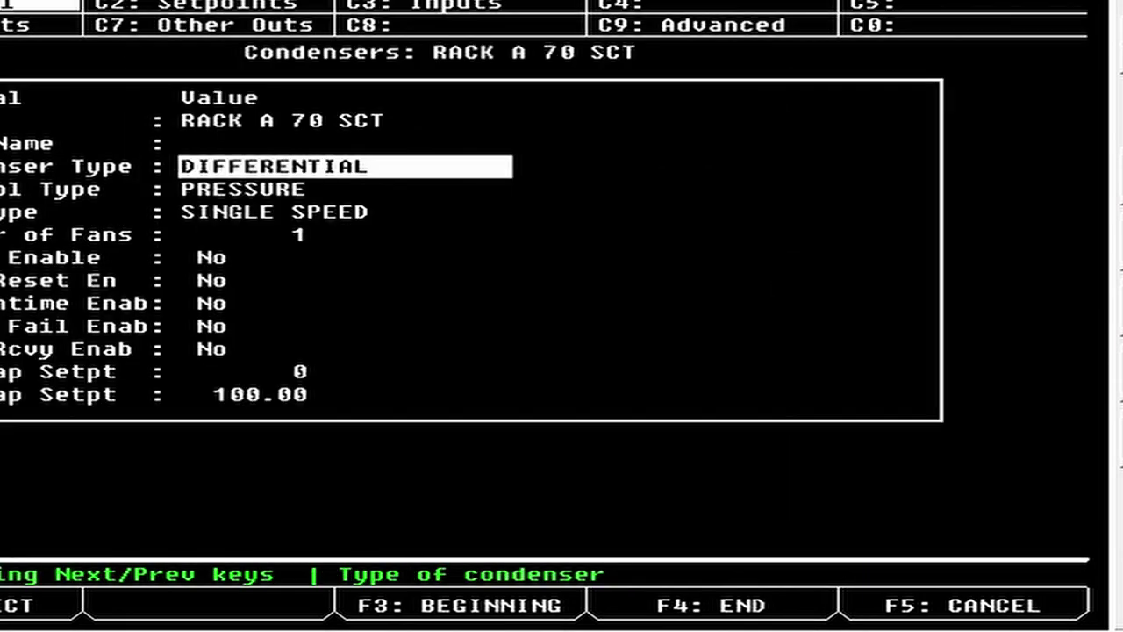
{"action": "key", "text": "Down"}
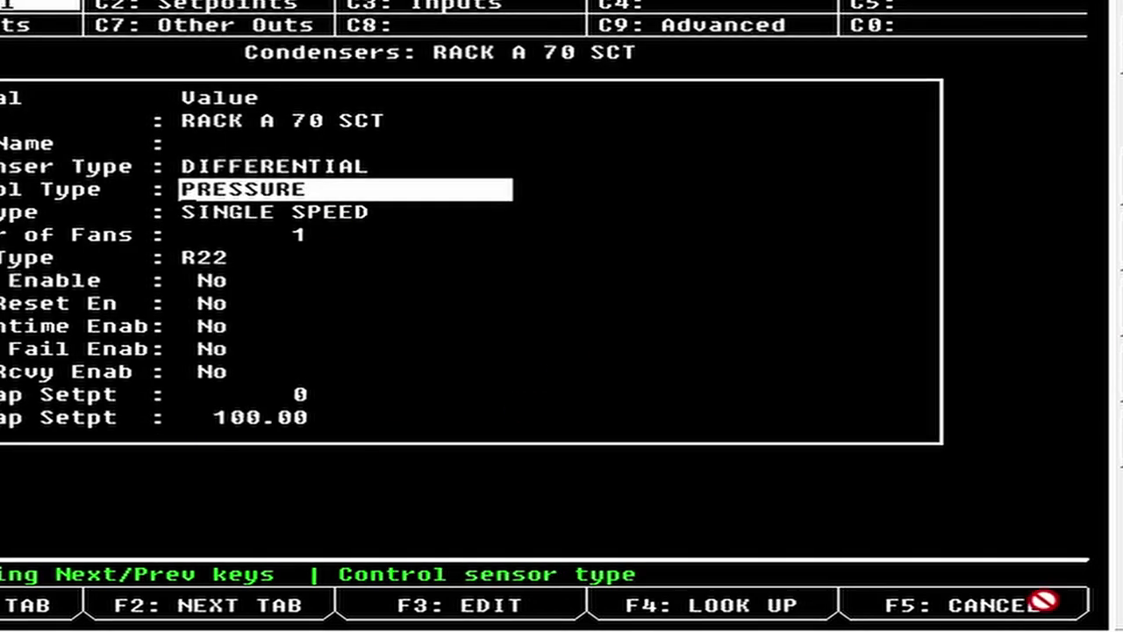
{"action": "key", "text": "F4"}
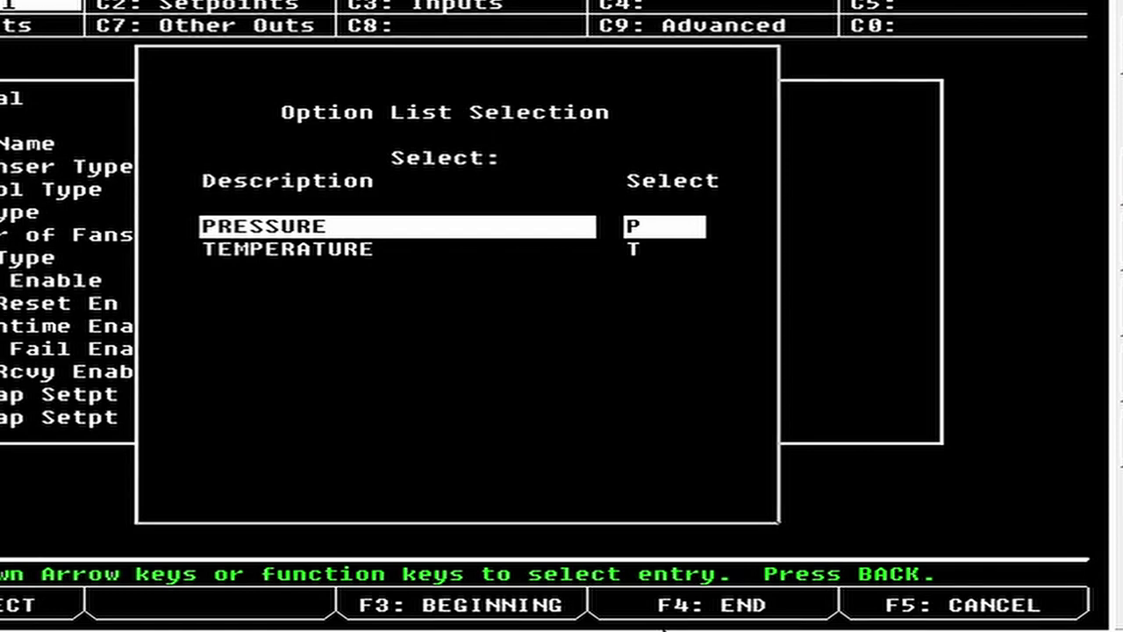
{"action": "key", "text": "Return"}
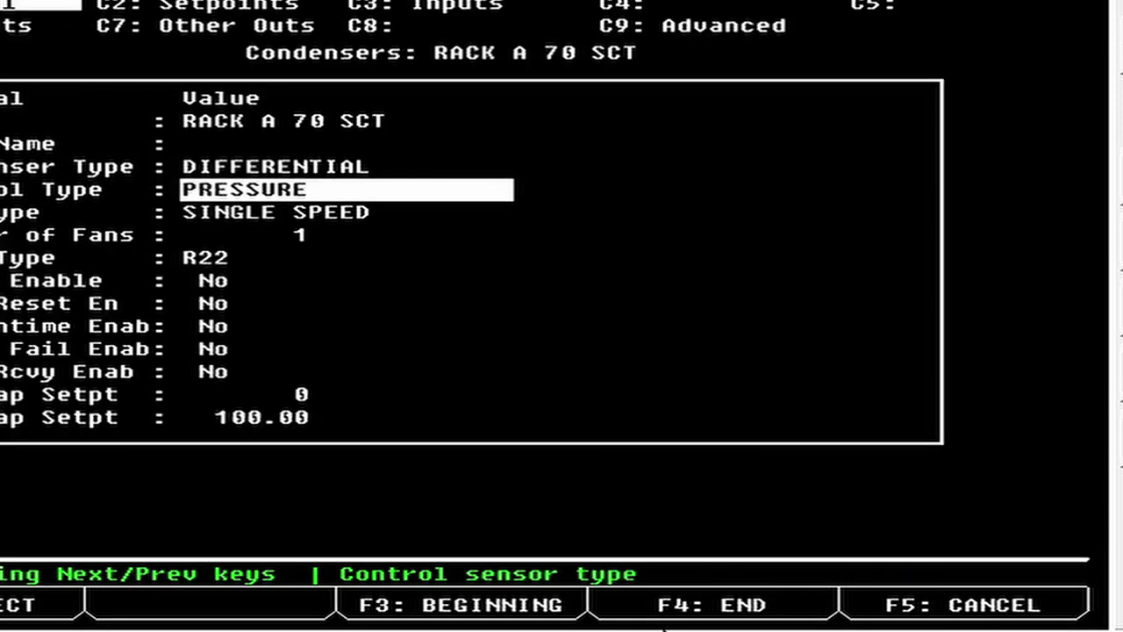
Set the condenser's fan configuration type to VS-SS COMBINED.
{"action": "key", "text": "Down"}
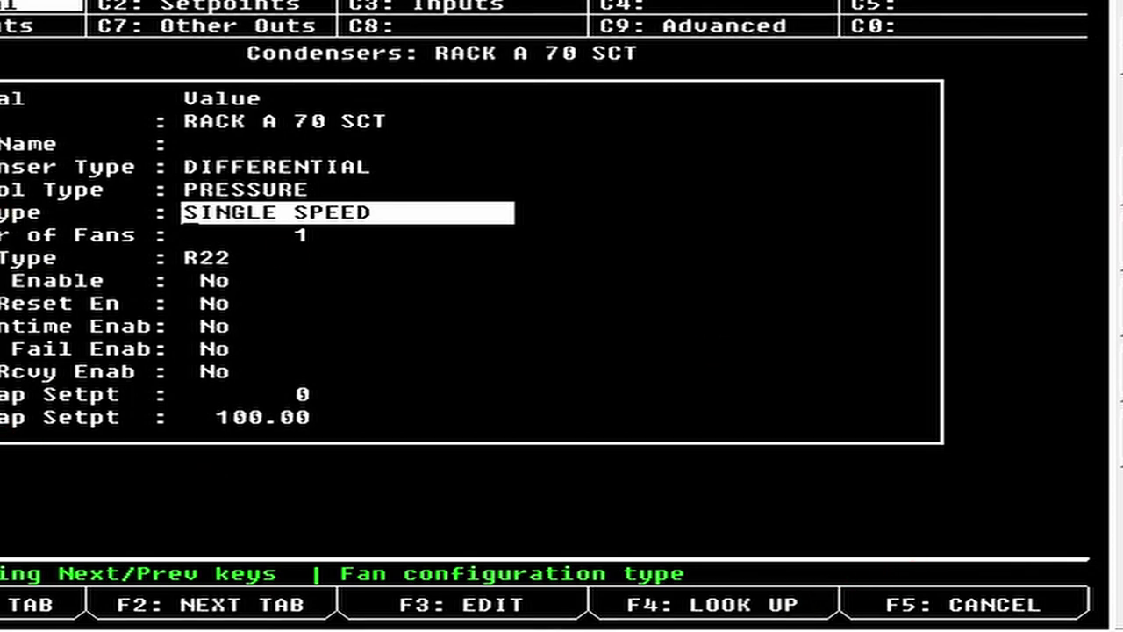
{"action": "key", "text": "F4"}
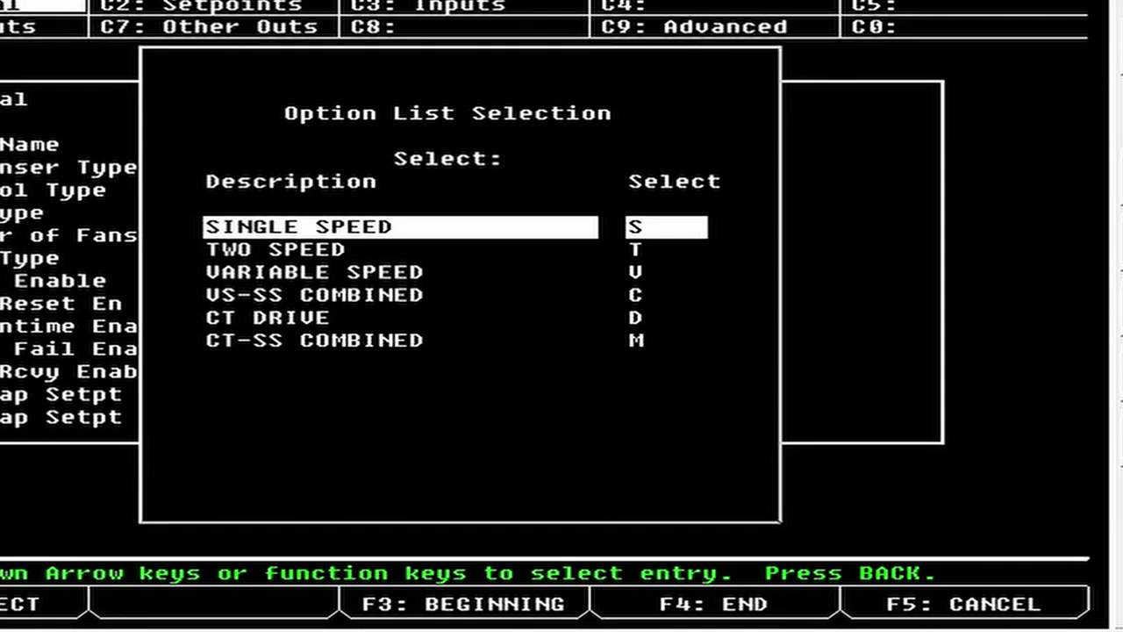
{"action": "key", "text": "Down"}
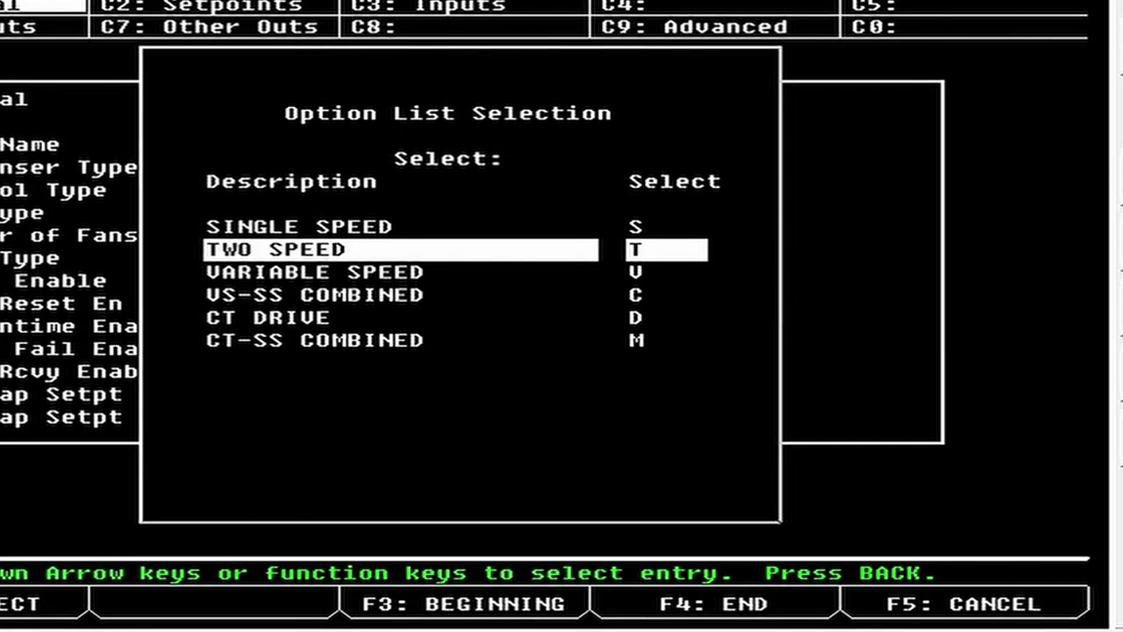
{"action": "key", "text": "Down"}
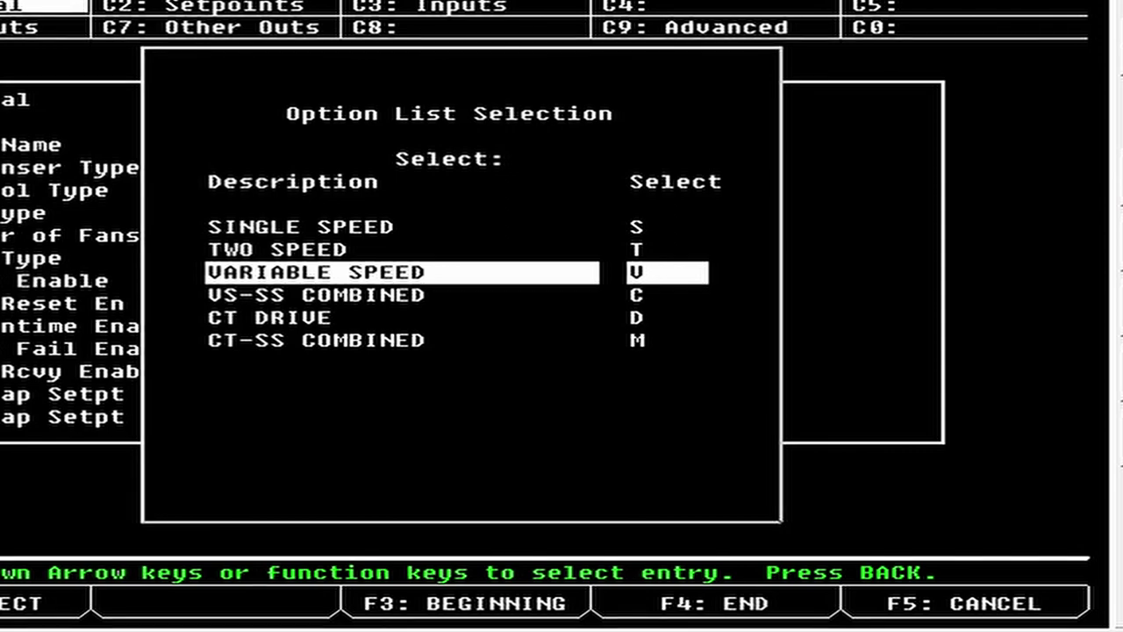
{"action": "key", "text": "Down"}
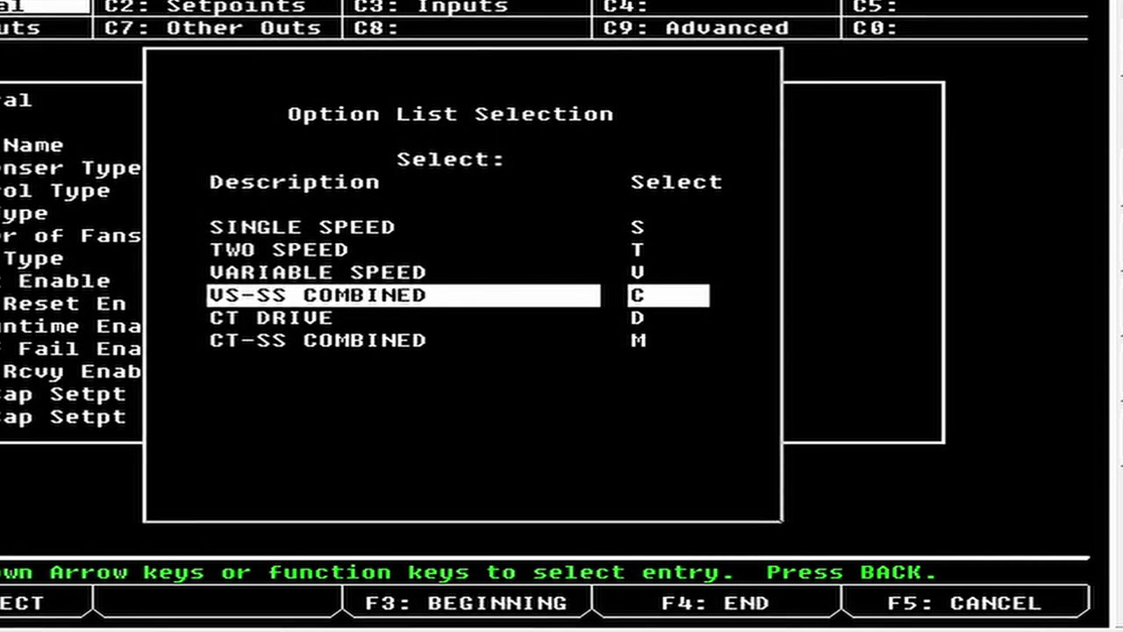
{"action": "key", "text": "Down"}
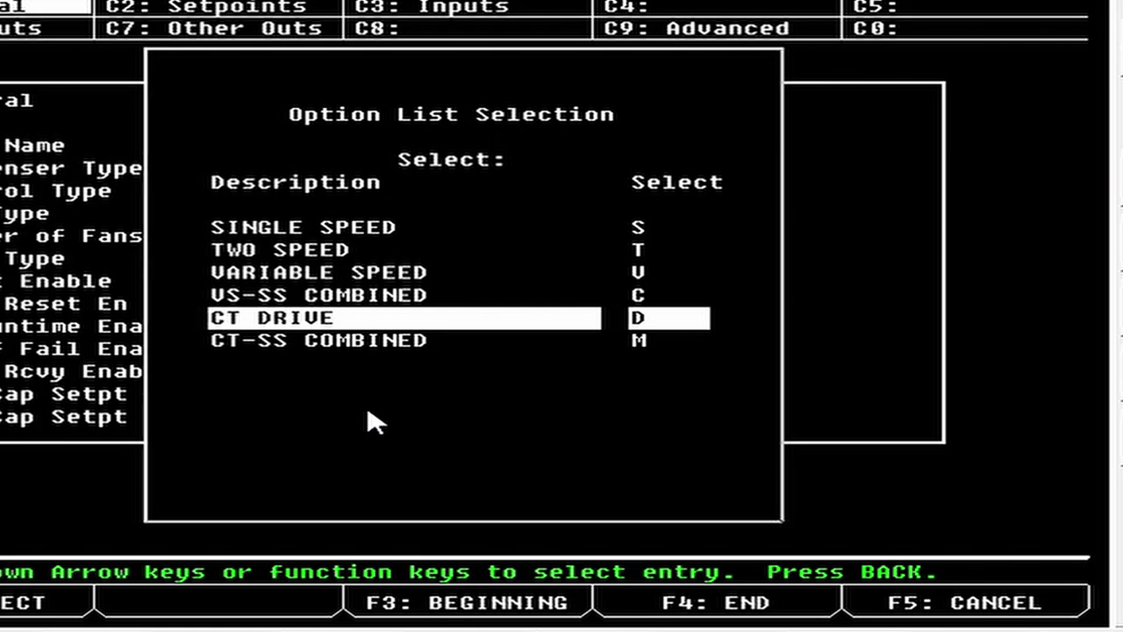
{"action": "key", "text": "Up"}
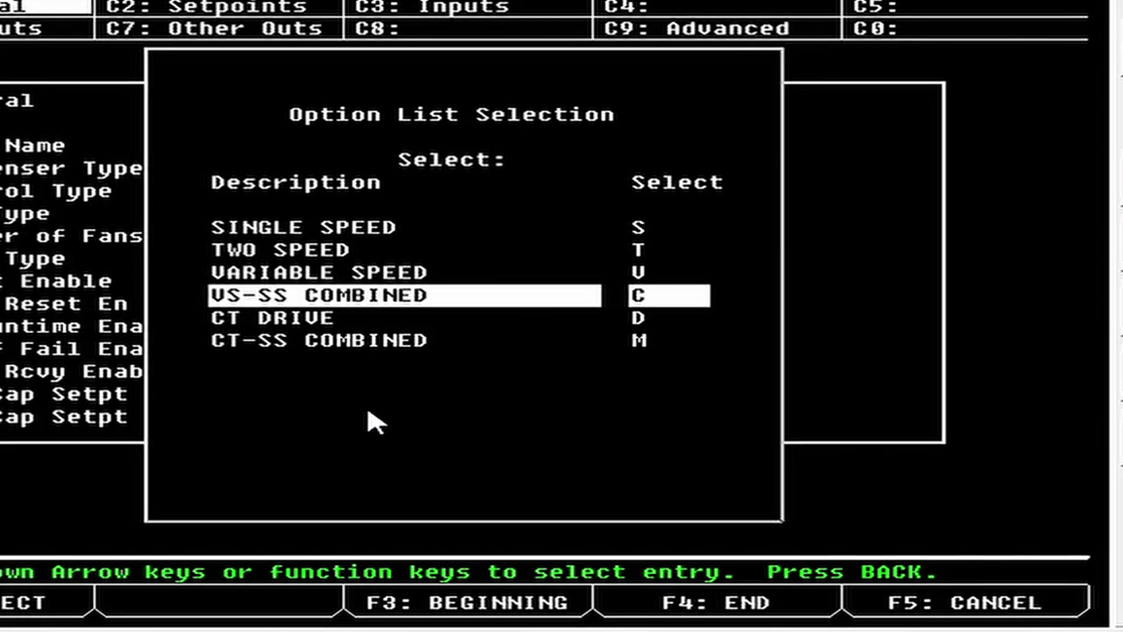
{"action": "key", "text": "Return"}
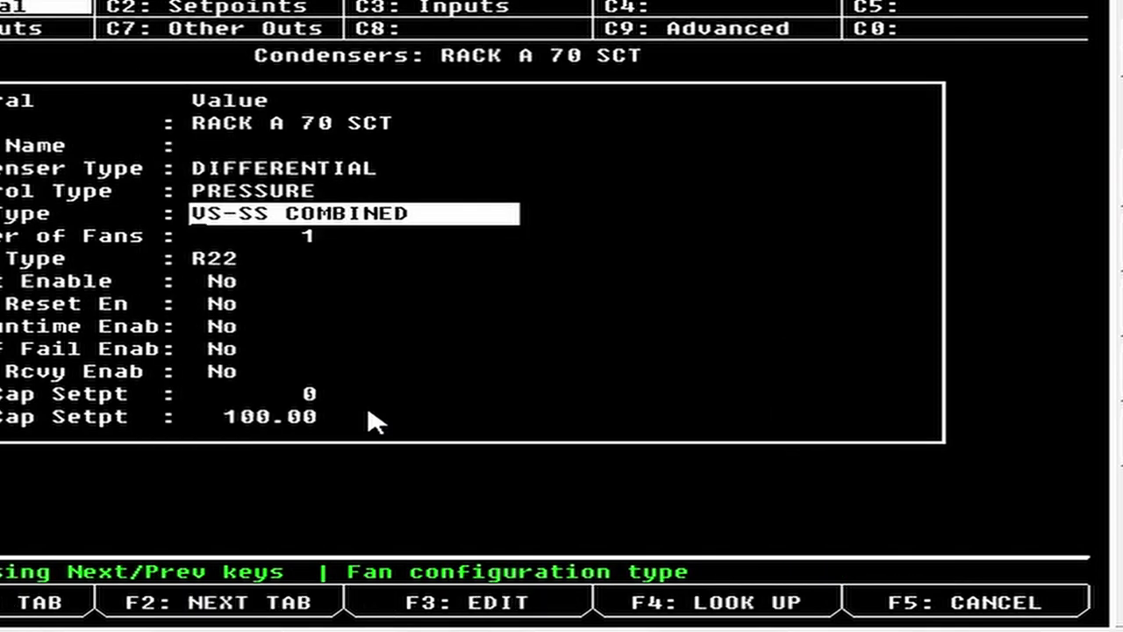
Set the condenser's number of fans to 6.
{"action": "key", "text": "Down"}
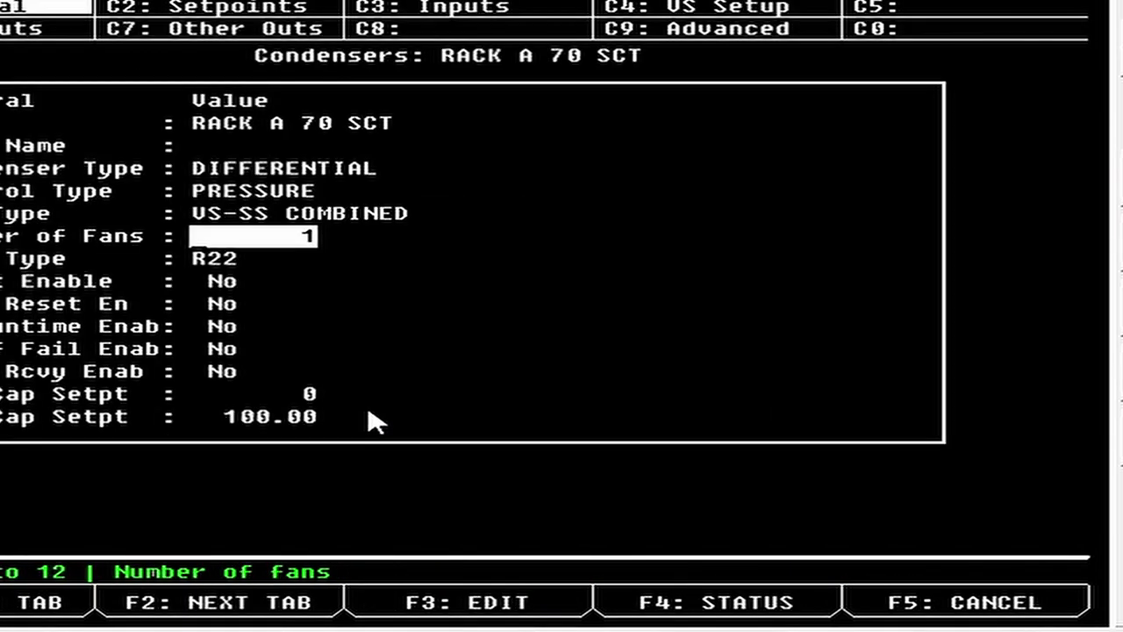
{"action": "type", "text": "6"}
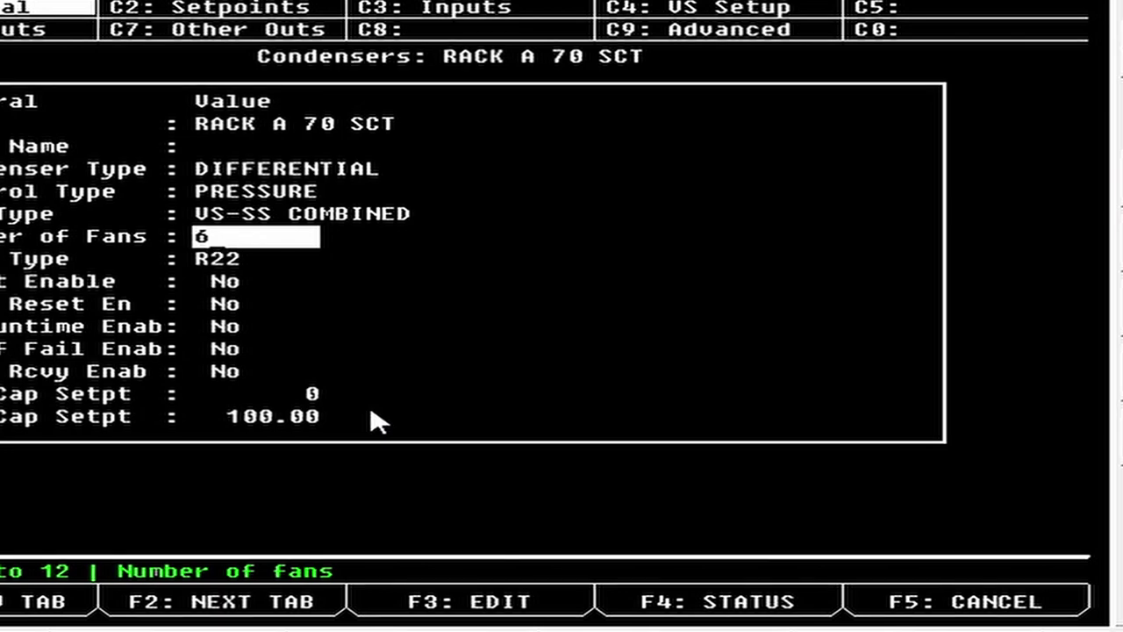
{"action": "key", "text": "Return"}
Set the condenser's refrigerant type to R404A.
{"action": "key", "text": "Down"}
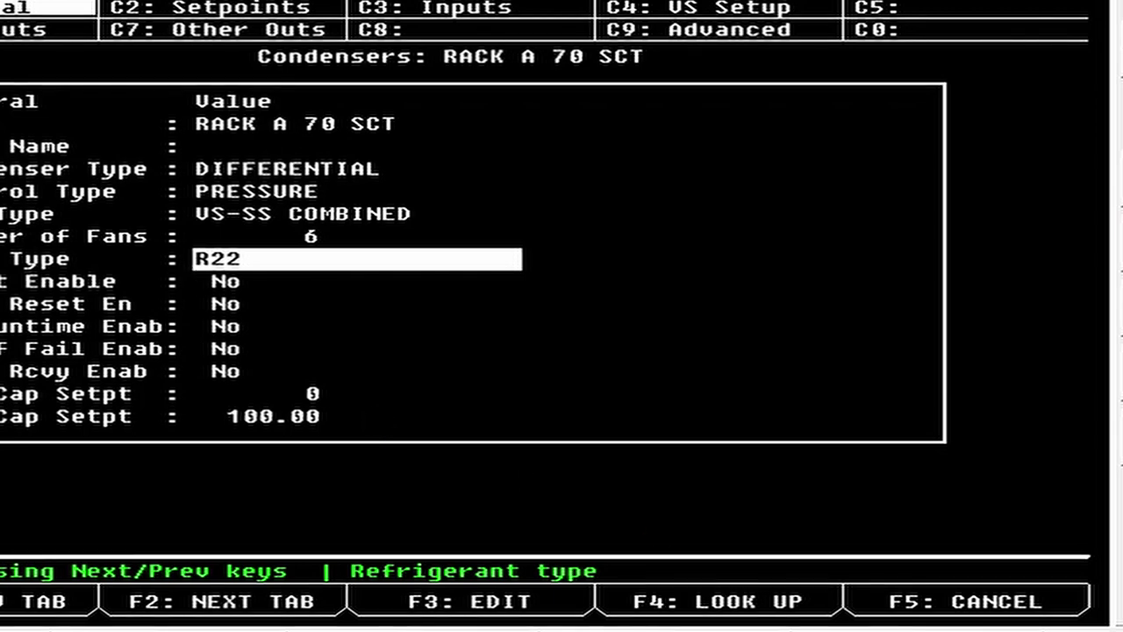
{"action": "key", "text": "F4"}
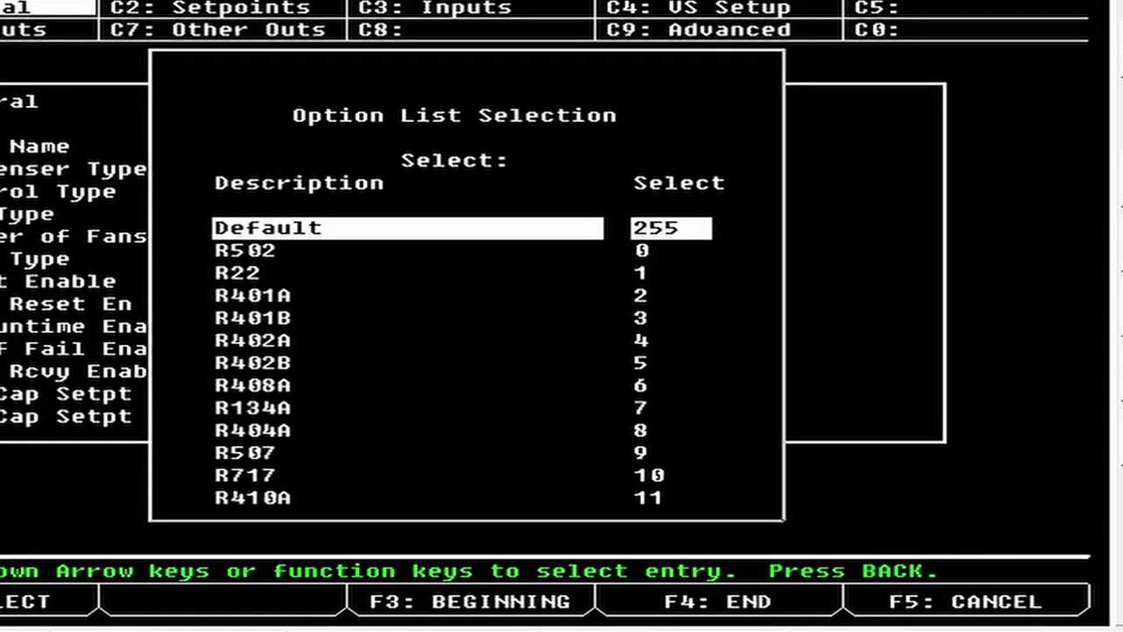
{"action": "key", "text": "Down"}
{"action": "key", "text": "Down"}
{"action": "key", "text": "Down"}
{"action": "key", "text": "Down"}
{"action": "key", "text": "Down"}
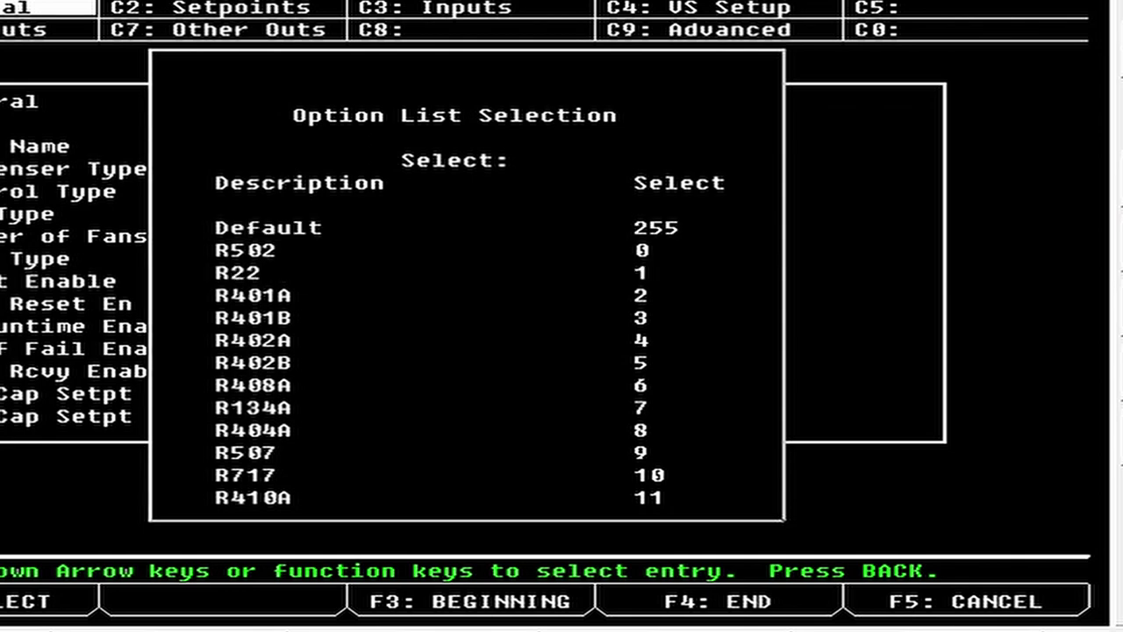
{"action": "key", "text": "Down"}
{"action": "key", "text": "Down"}
{"action": "key", "text": "Down"}
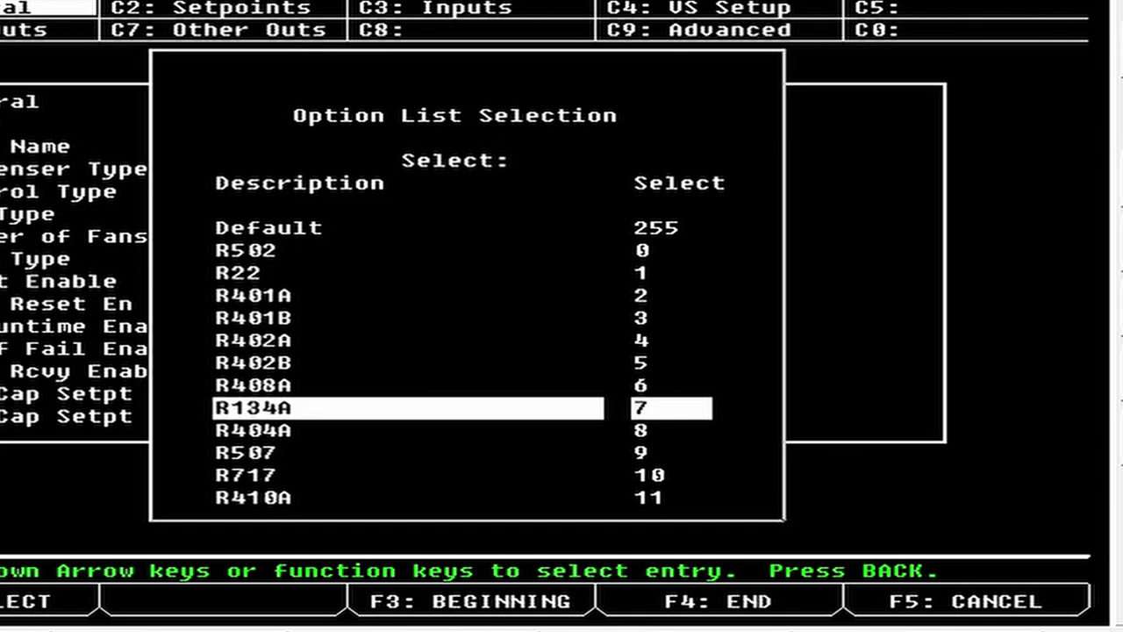
{"action": "key", "text": "Down"}
{"action": "key", "text": "Return"}
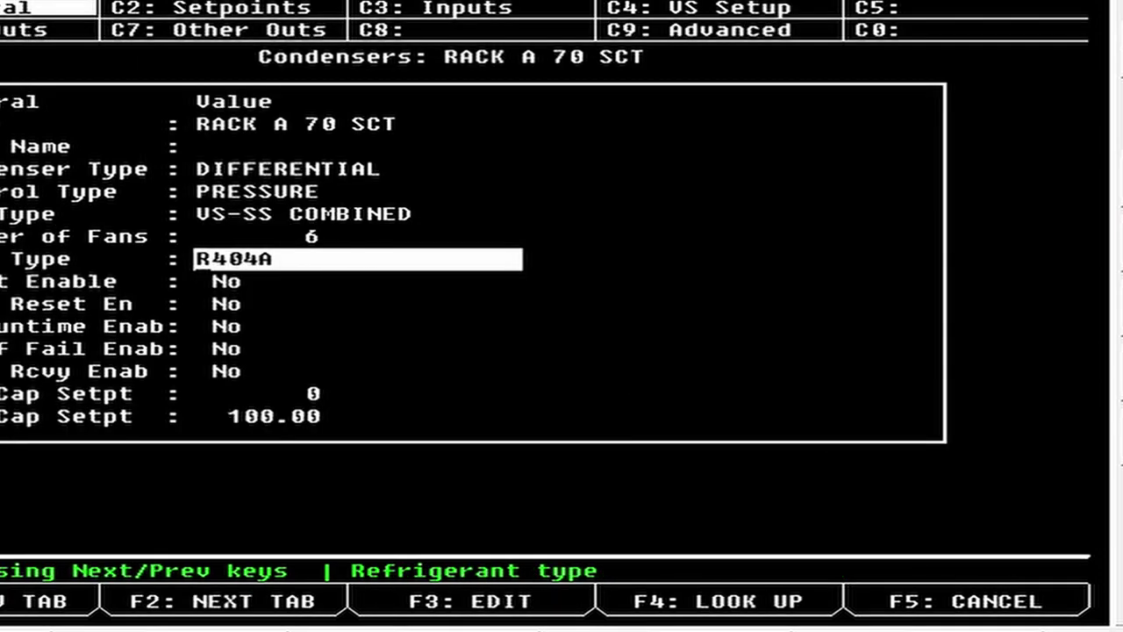
{"action": "key", "text": "Down"}
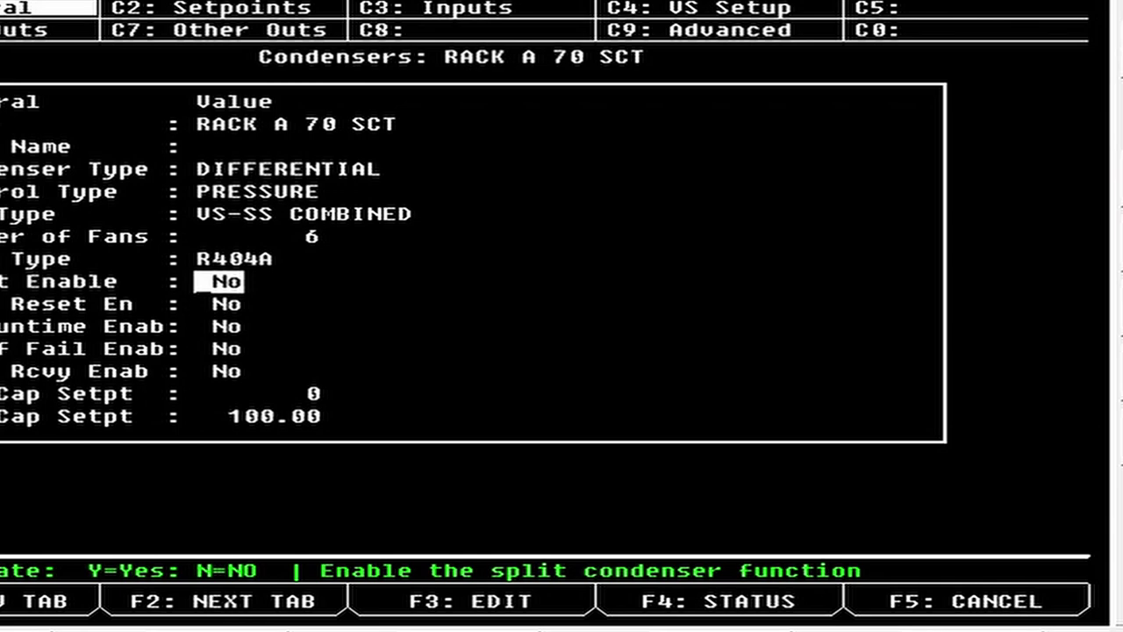
Enable the split condenser function and set the split mode to EVEN.
{"action": "key", "text": "y"}
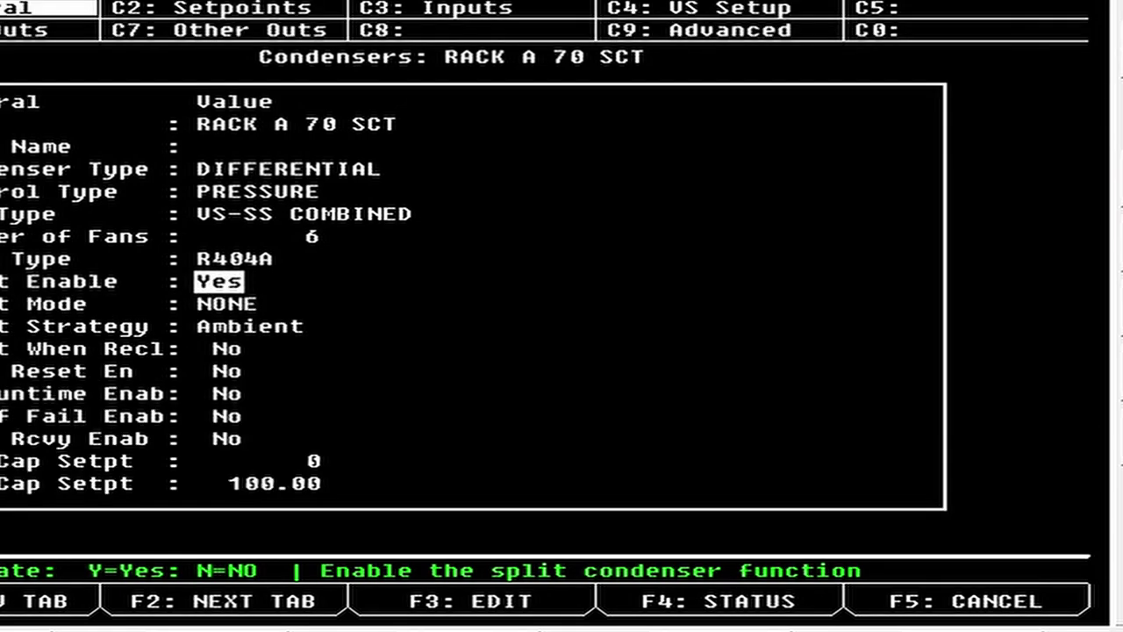
{"action": "key", "text": "Down"}
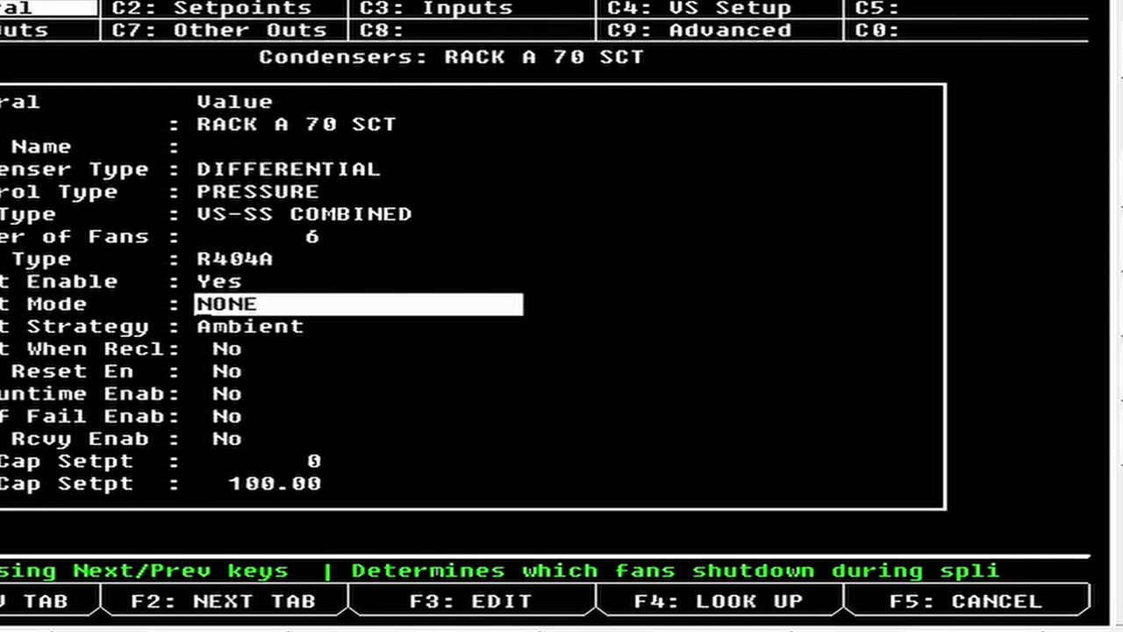
{"action": "key", "text": "F4"}
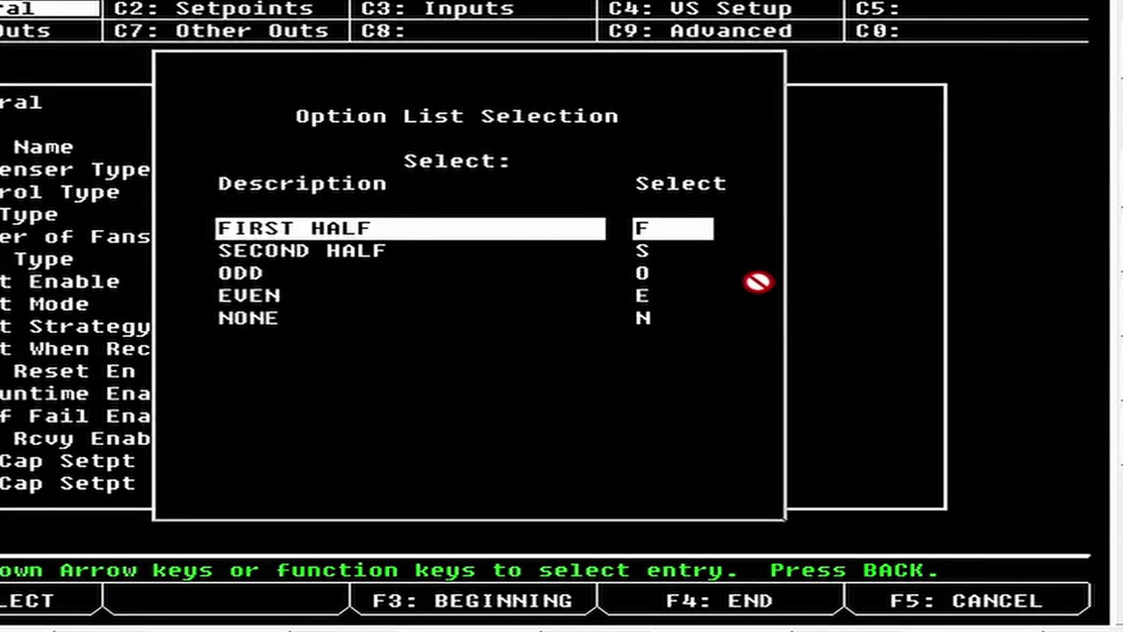
{"action": "key", "text": "Down"}
{"action": "key", "text": "Down"}
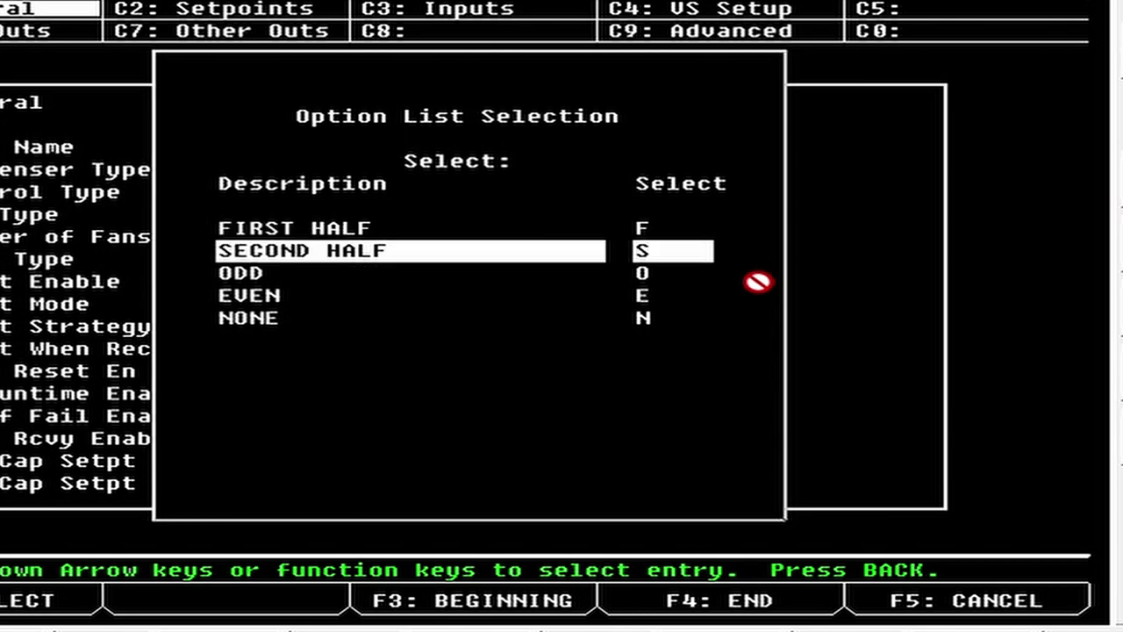
{"action": "key", "text": "Down"}
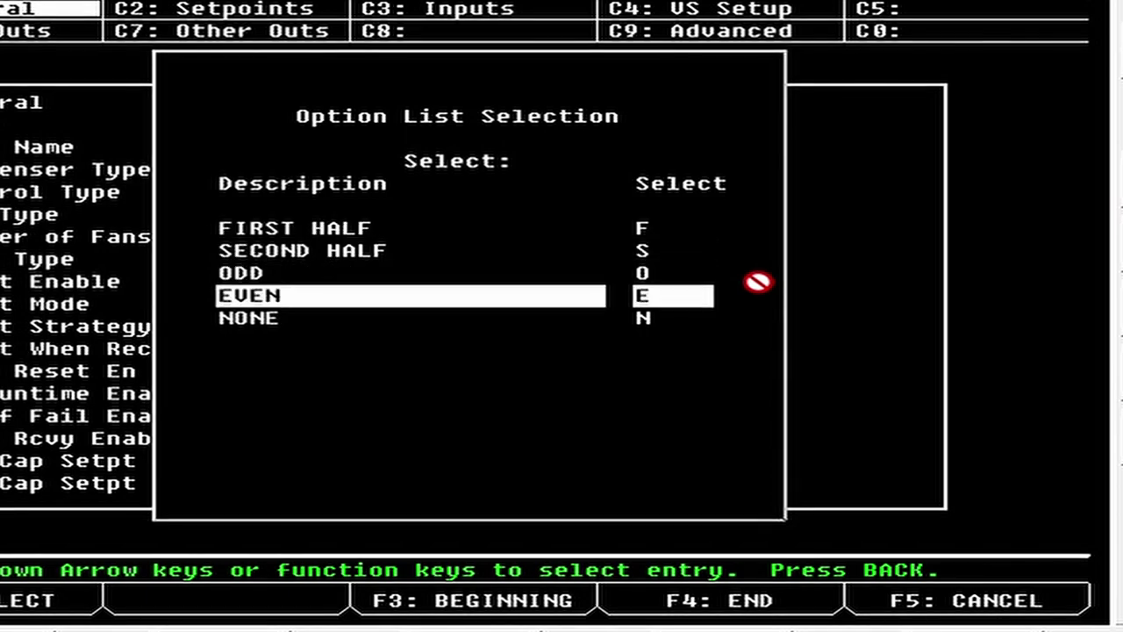
{"action": "key", "text": "Return"}
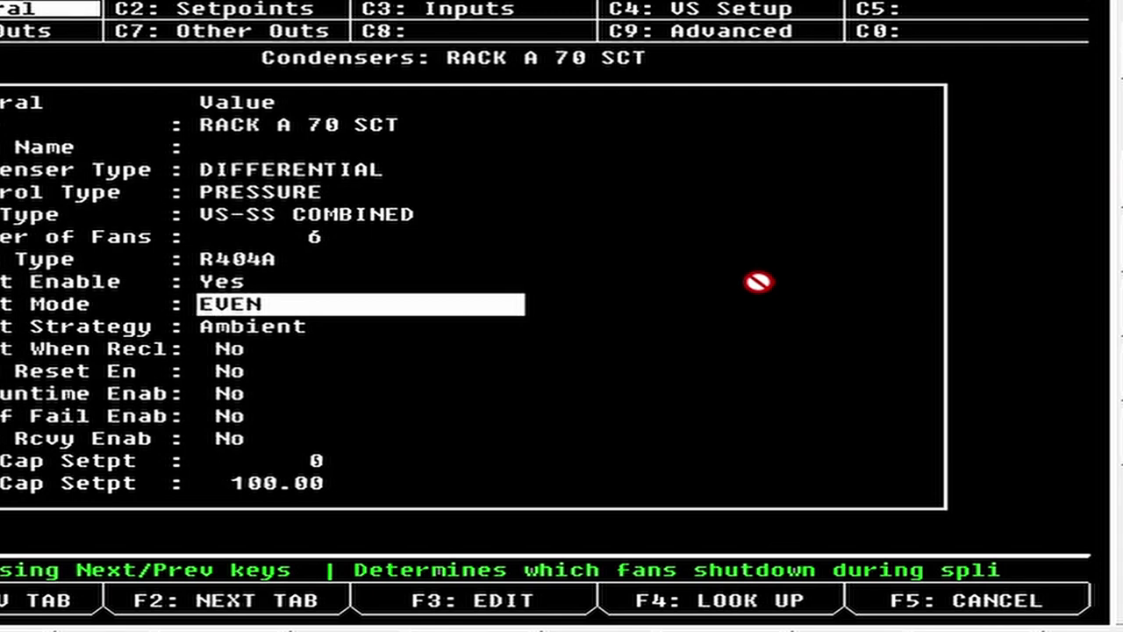
Choose Ambient as the condenser's split strategy.
{"action": "key", "text": "Down"}
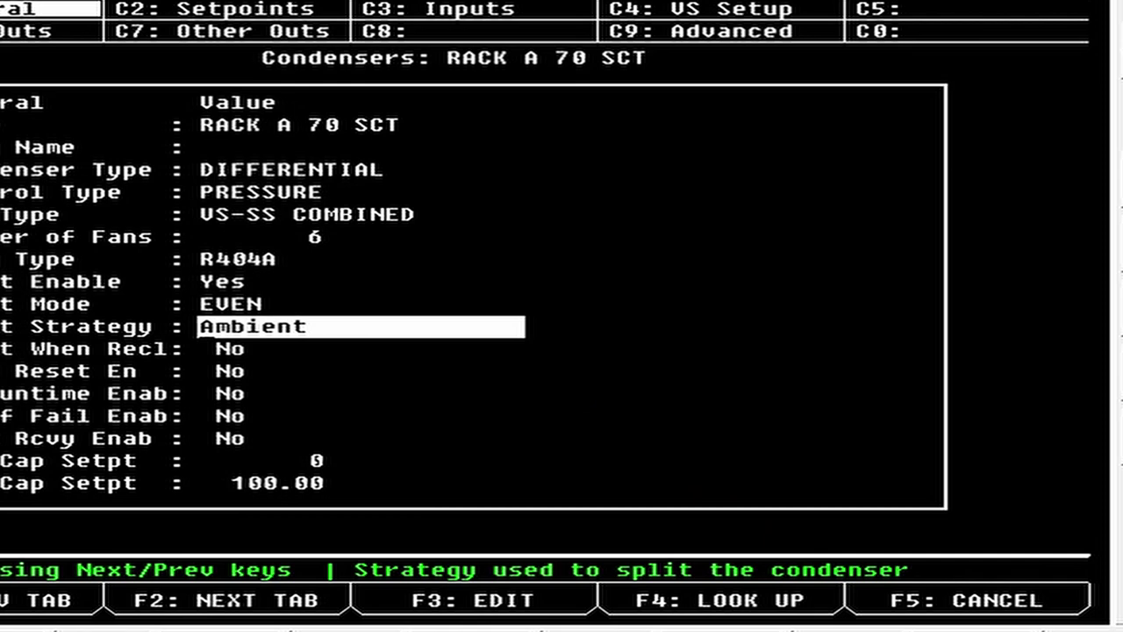
{"action": "key", "text": "F4"}
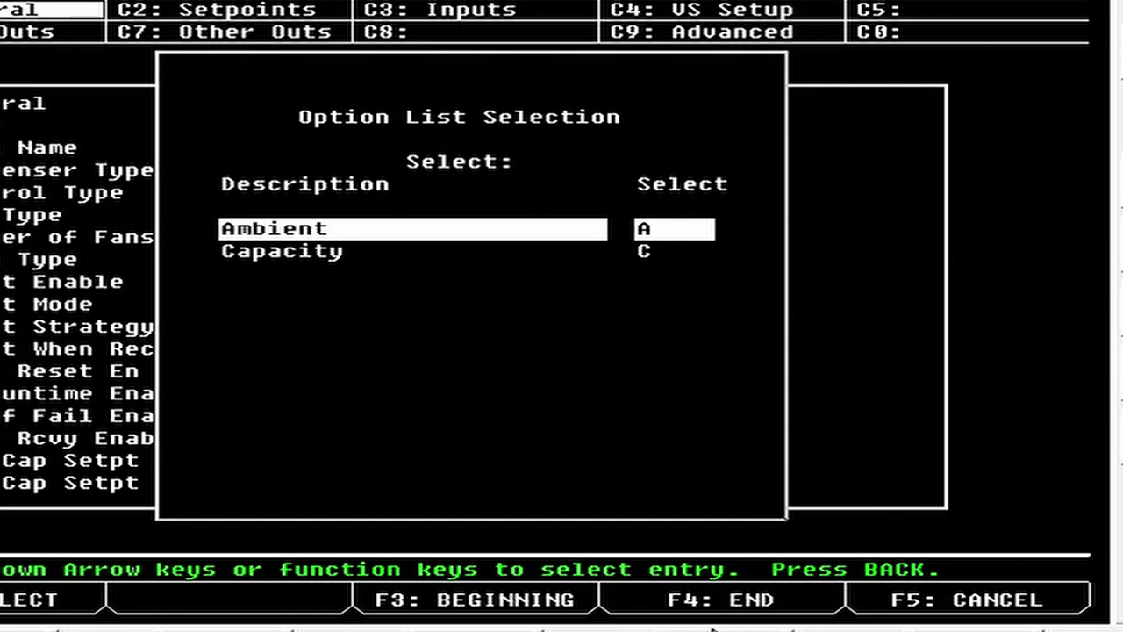
{"action": "key", "text": "Return"}
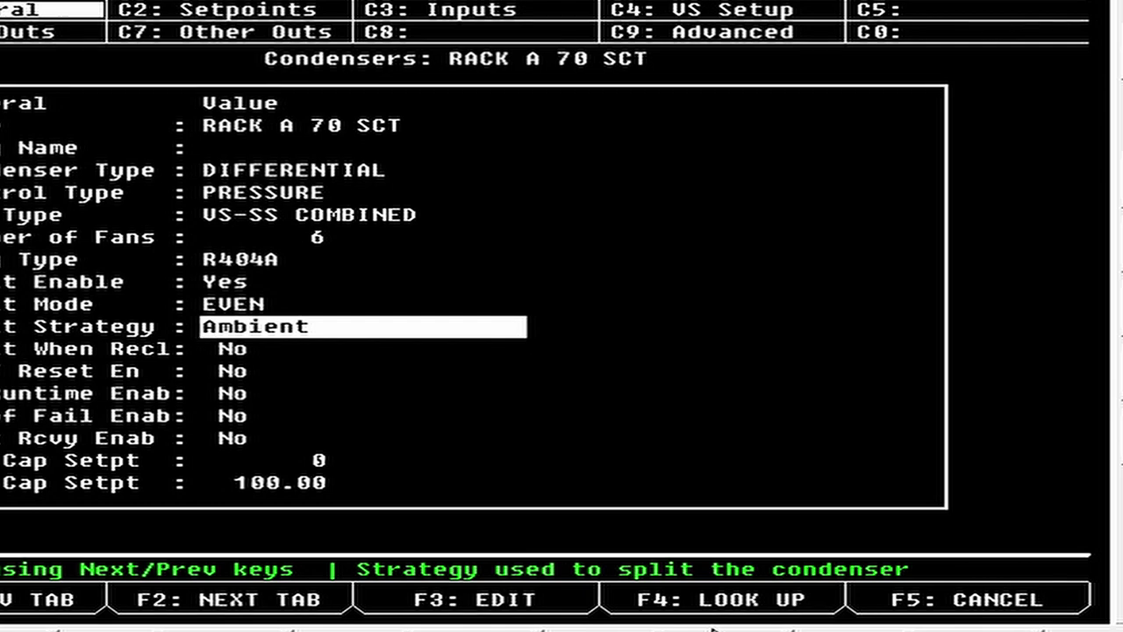
Read the help text for the setpoint reset enable option, leaving the forced split during reclaim off.
{"action": "key", "text": "Down"}
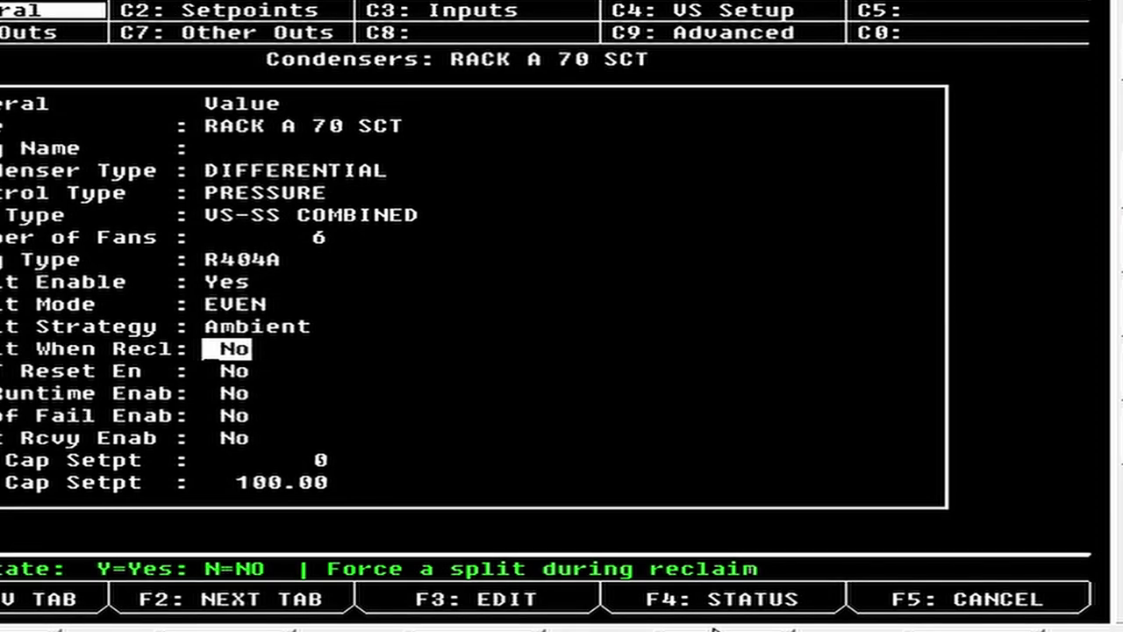
{"action": "key", "text": "Down"}
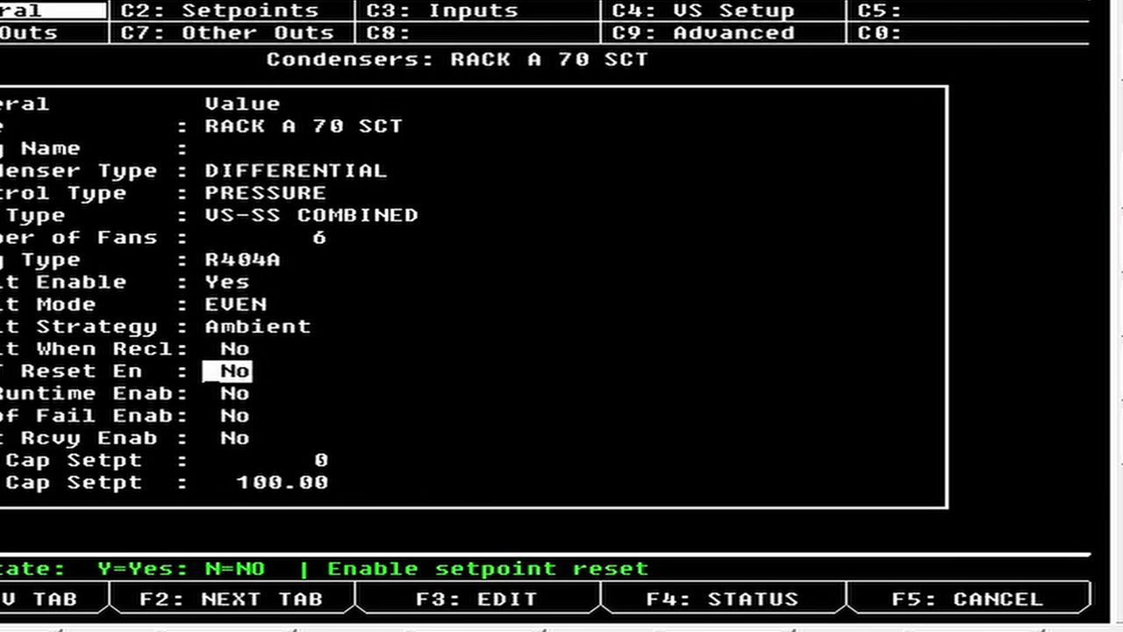
{"action": "key", "text": "F1"}
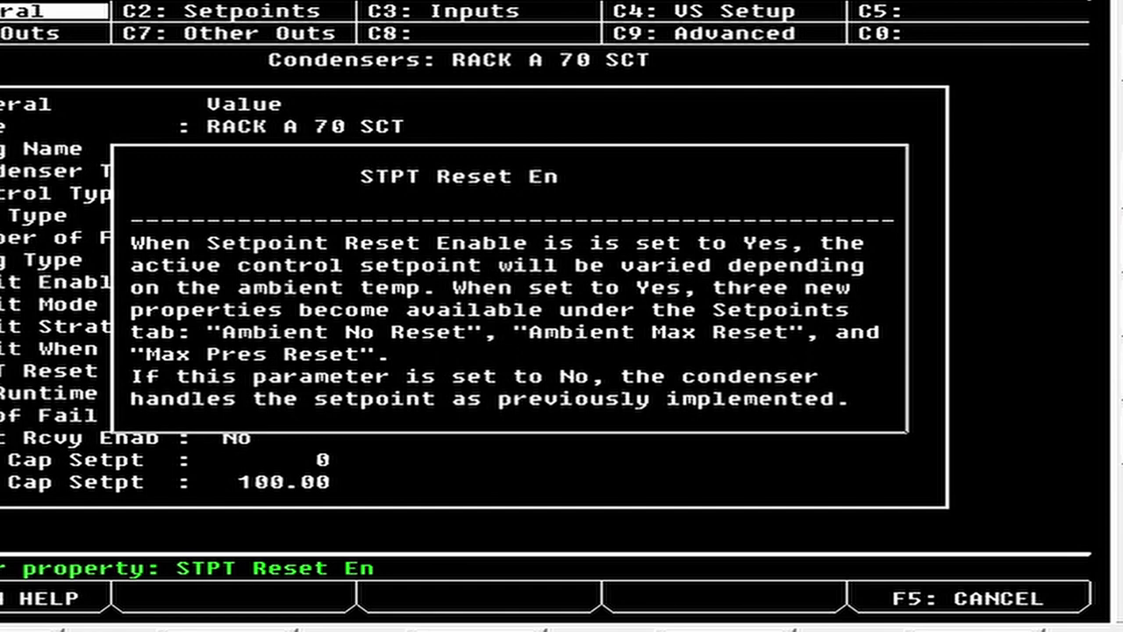
{"action": "key", "text": "Escape"}
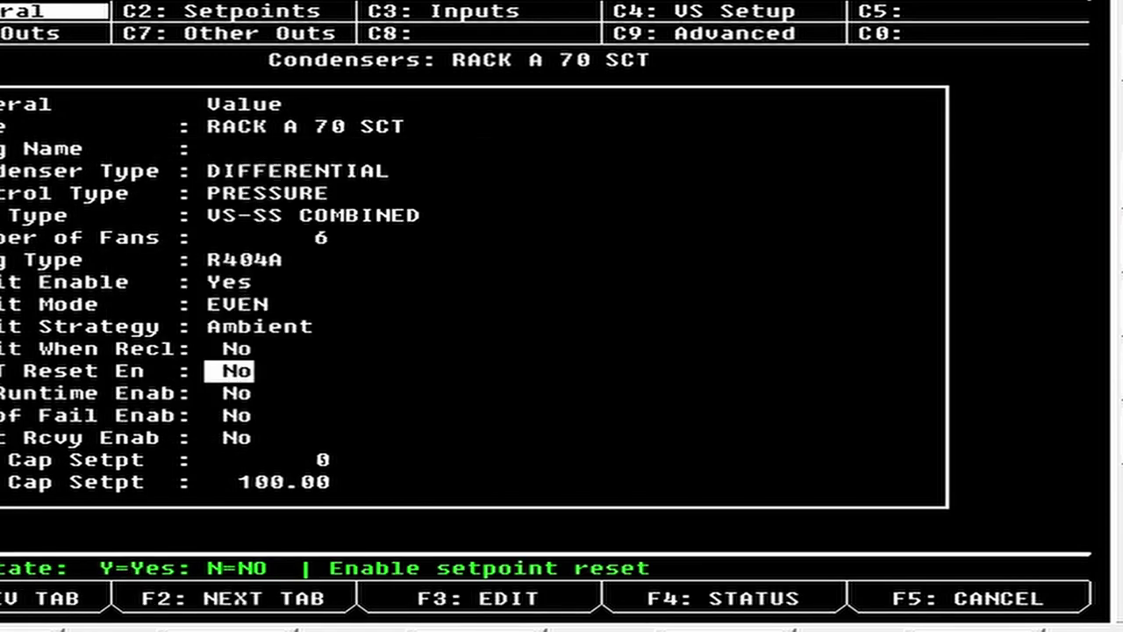
Enable fast recovery for the condenser, leaving runtime equalization and proof fail off.
{"action": "key", "text": "Down"}
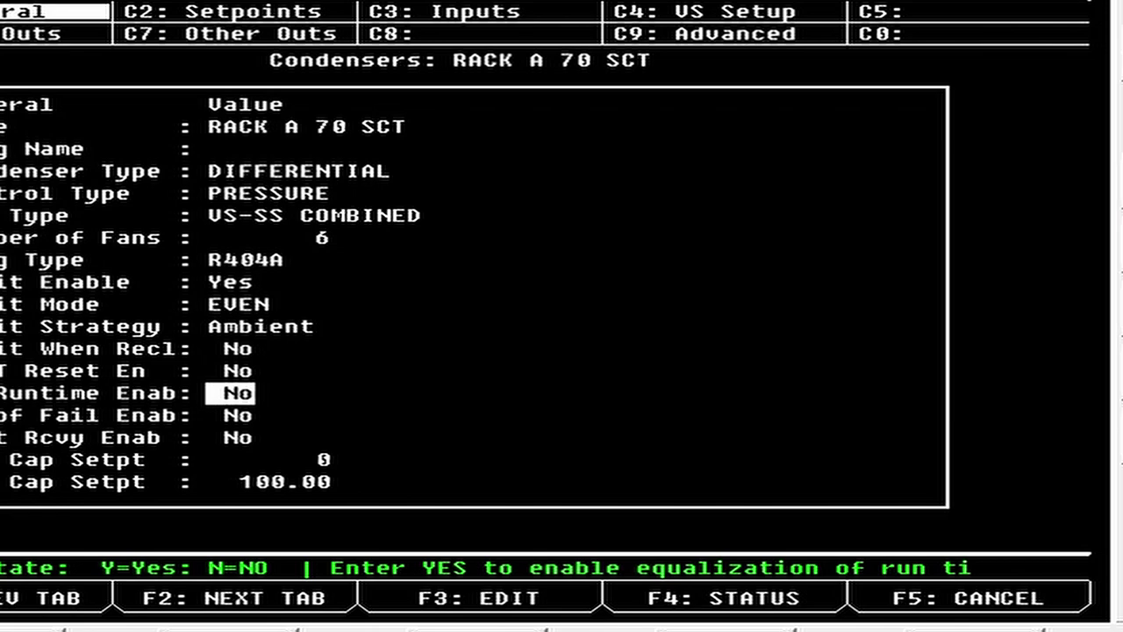
{"action": "key", "text": "Down"}
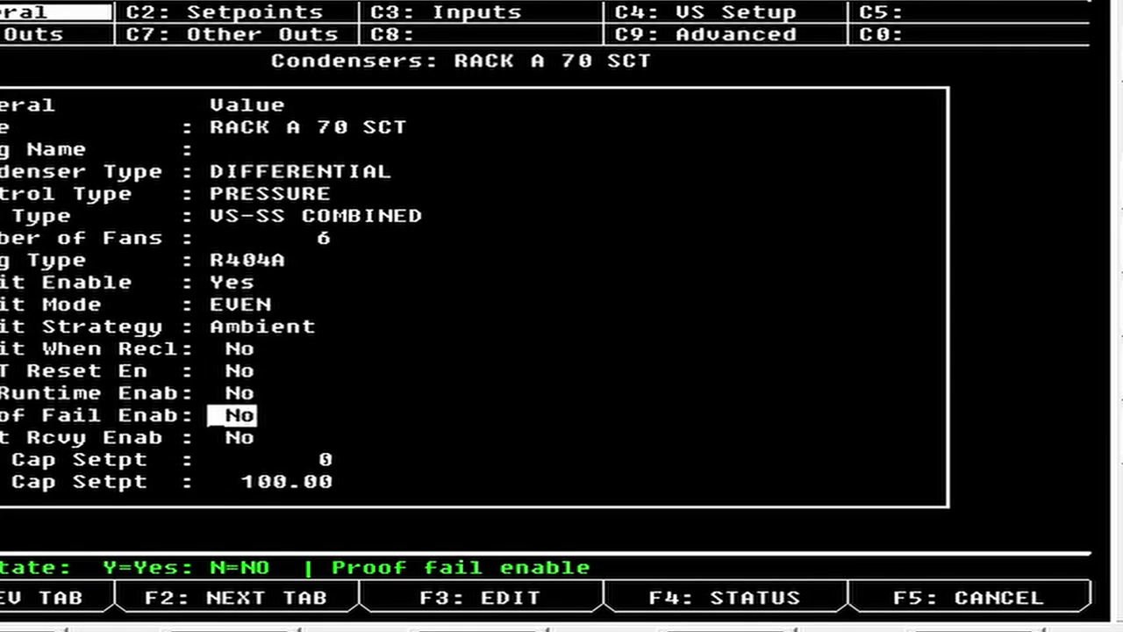
{"action": "key", "text": "Down"}
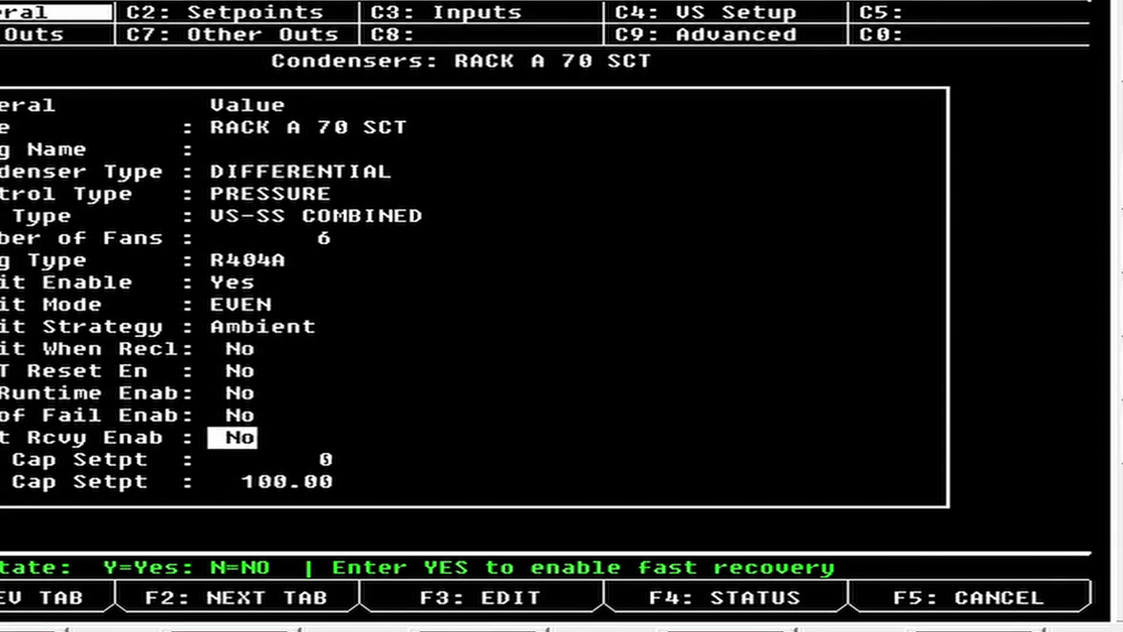
{"action": "key", "text": "y"}
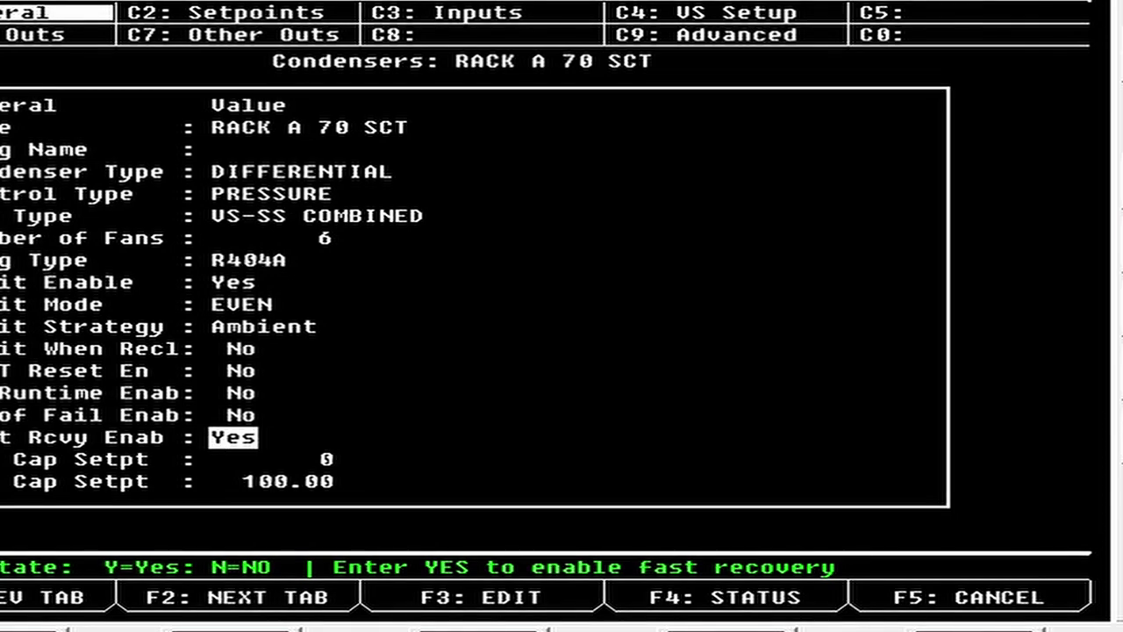
{"action": "key", "text": "Return"}
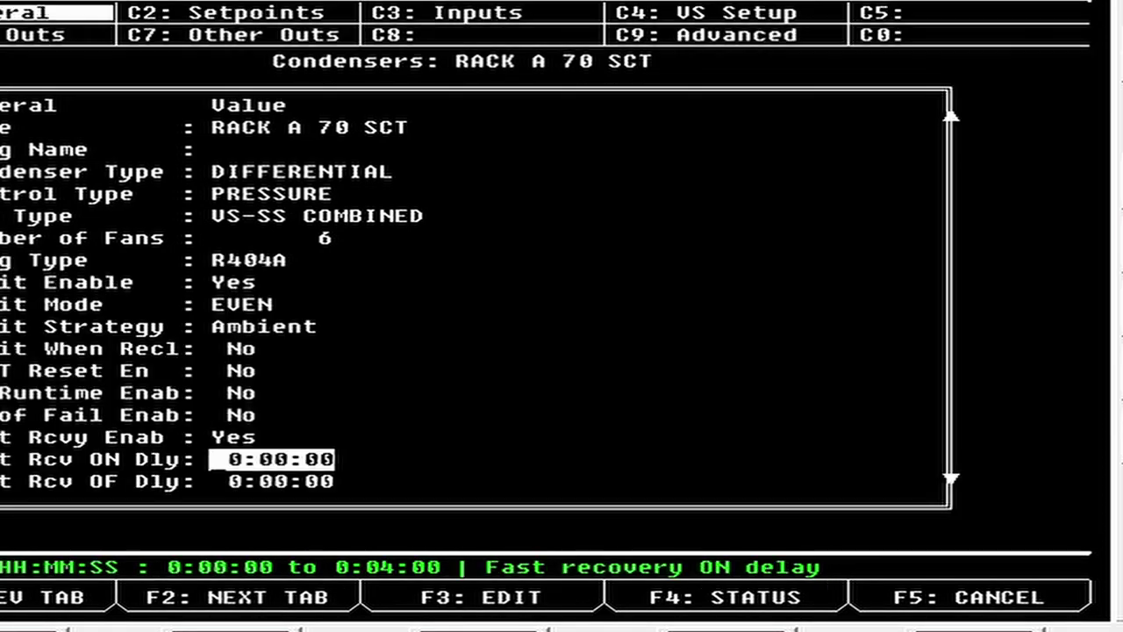
Review the general settings from the fast recovery delays and condenser name through to the minimum and maximum capacity setpoints.
{"action": "key", "text": "Down"}
{"action": "key", "text": "Down"}
{"action": "key", "text": "Down"}
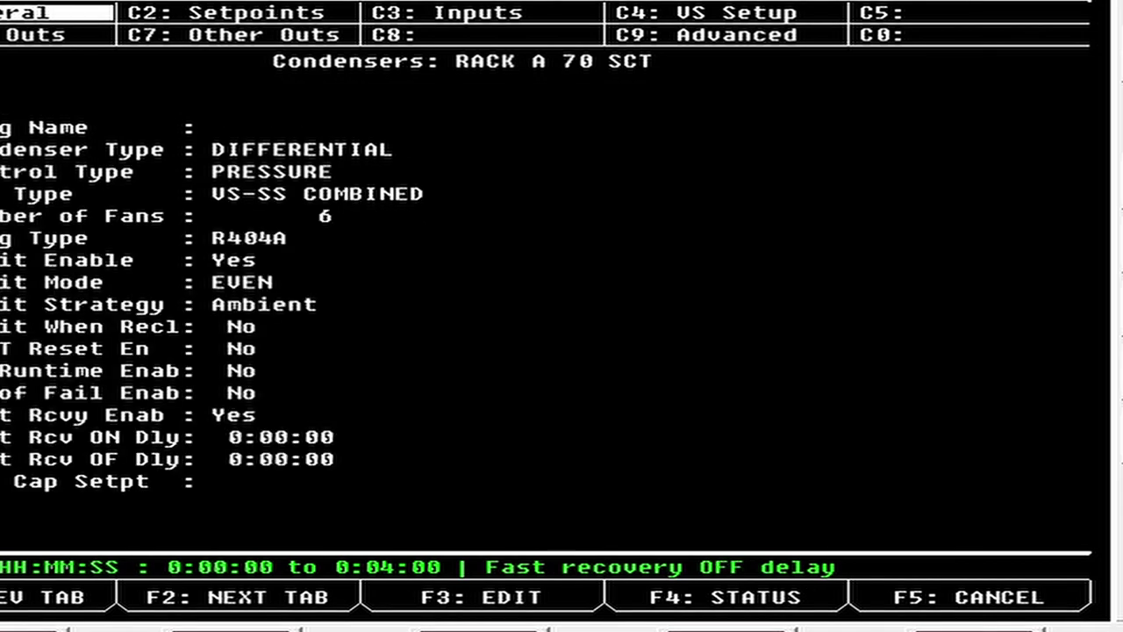
{"action": "key", "text": "Down"}
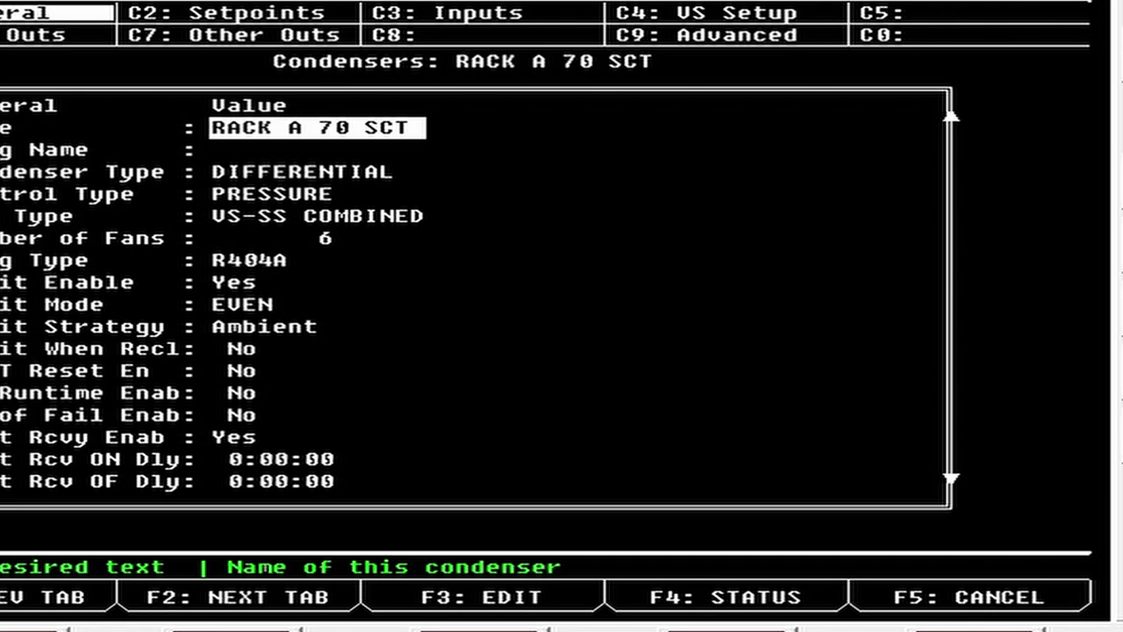
{"action": "key", "text": "Down"}
{"action": "key", "text": "Down"}
{"action": "key", "text": "Down"}
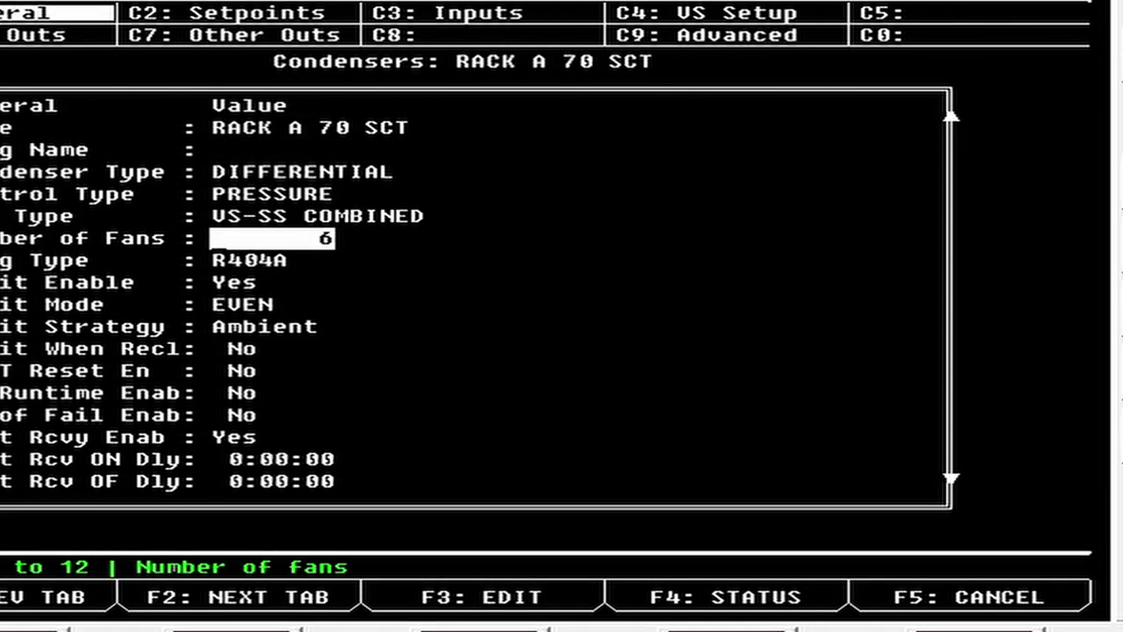
{"action": "key", "text": "Down"}
{"action": "key", "text": "Down"}
{"action": "key", "text": "Down"}
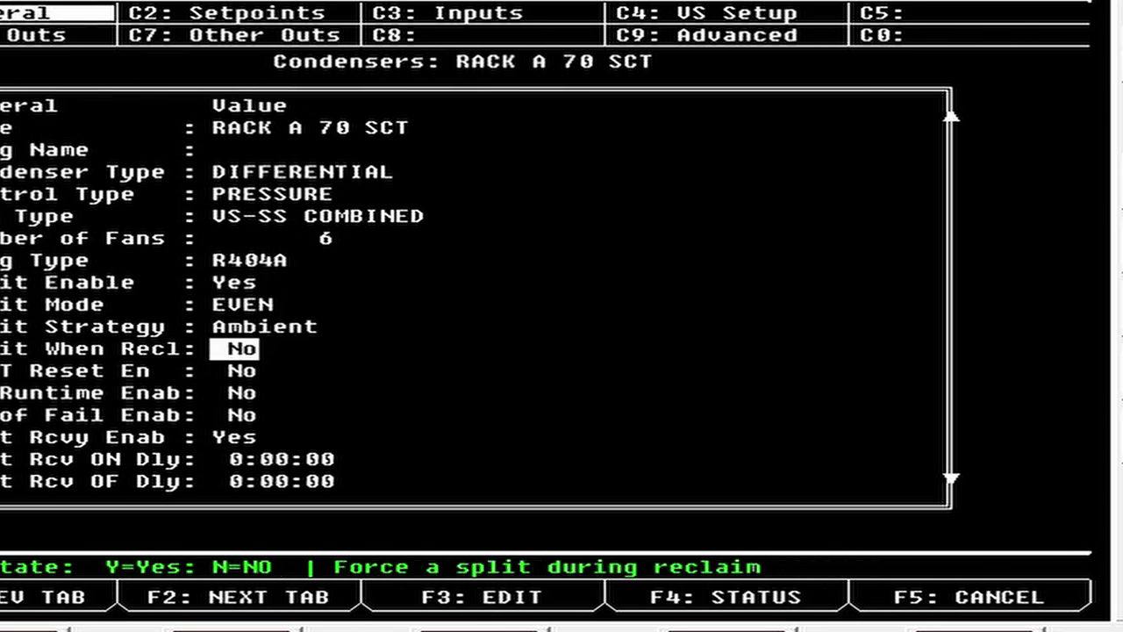
{"action": "key", "text": "Down"}
{"action": "key", "text": "Down"}
{"action": "key", "text": "Down"}
{"action": "key", "text": "Down"}
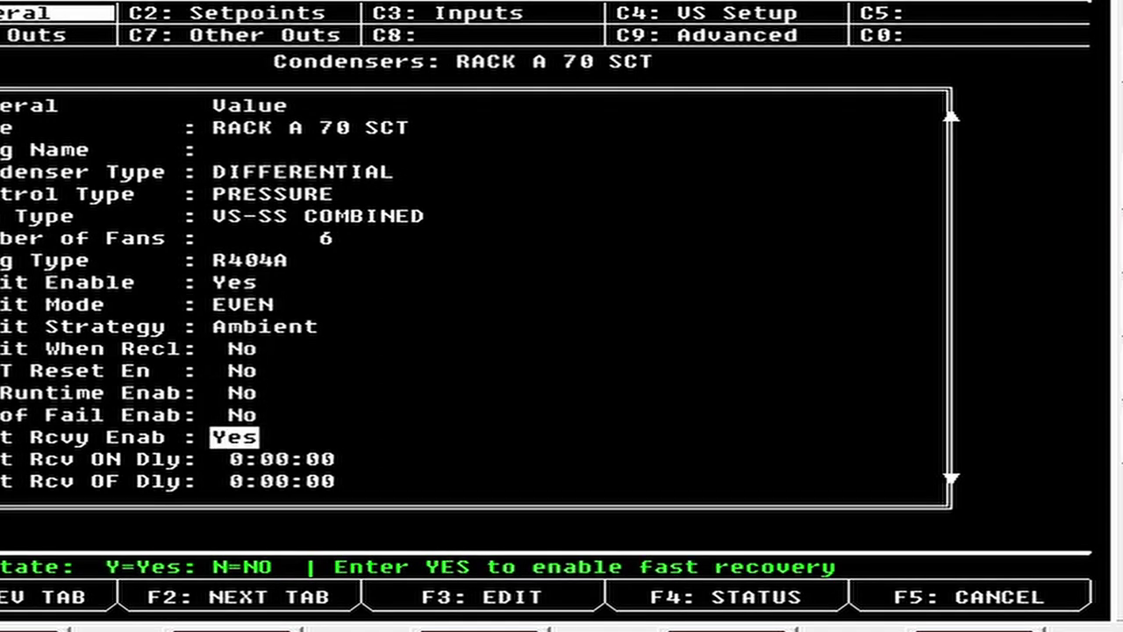
{"action": "key", "text": "Down"}
{"action": "key", "text": "Down"}
{"action": "key", "text": "Down"}
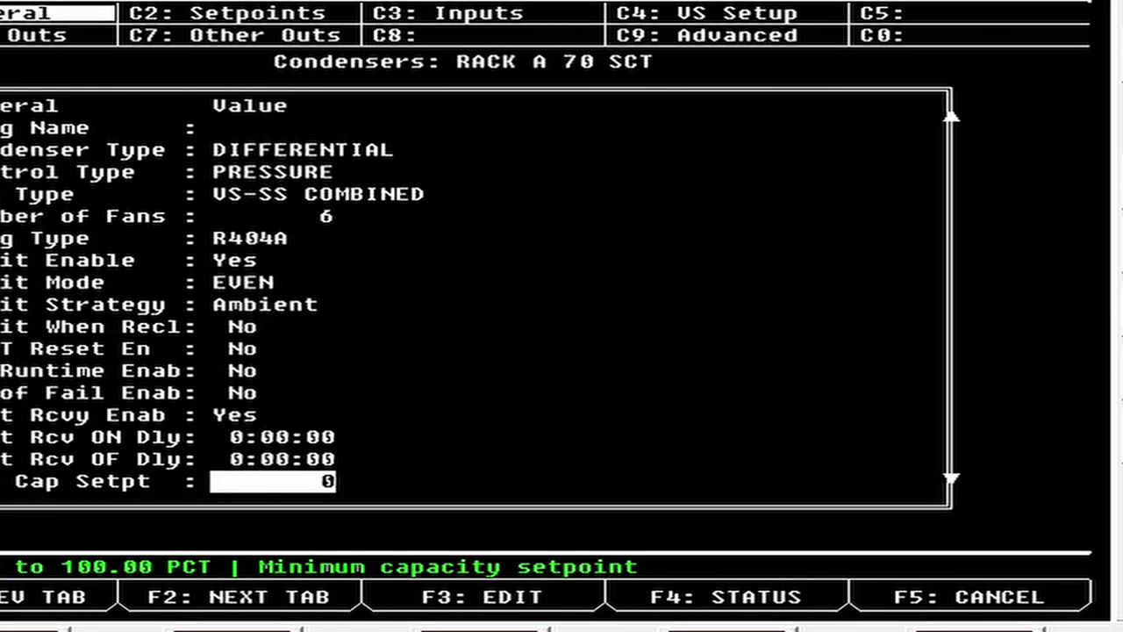
{"action": "key", "text": "Down"}
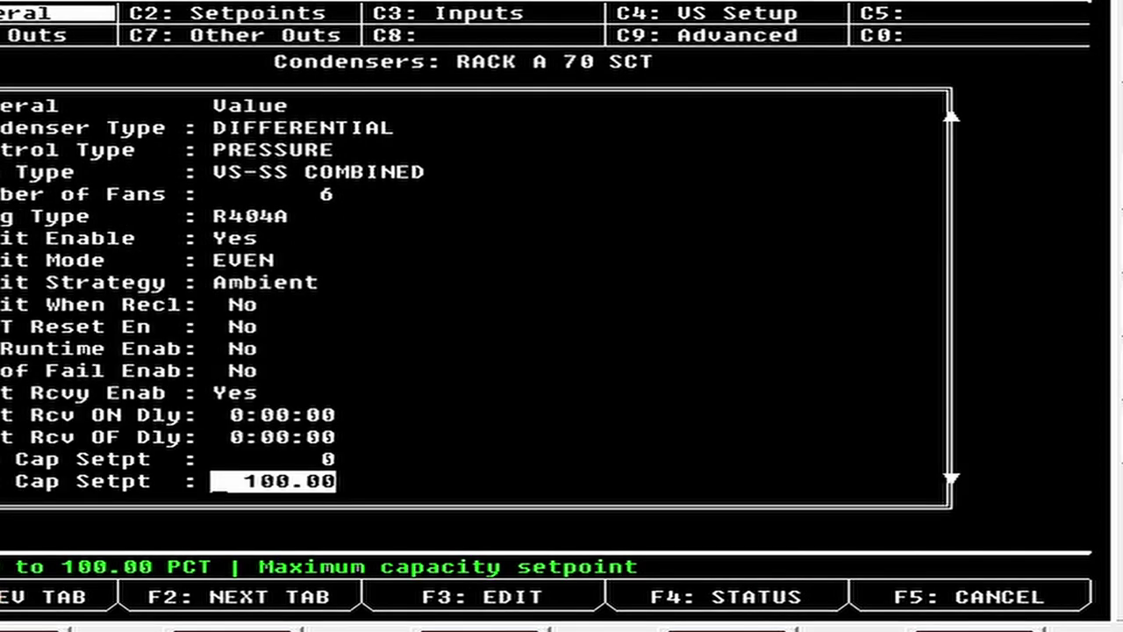
Read the help text for the minimum capacity setpoint.
{"action": "key", "text": "Up"}
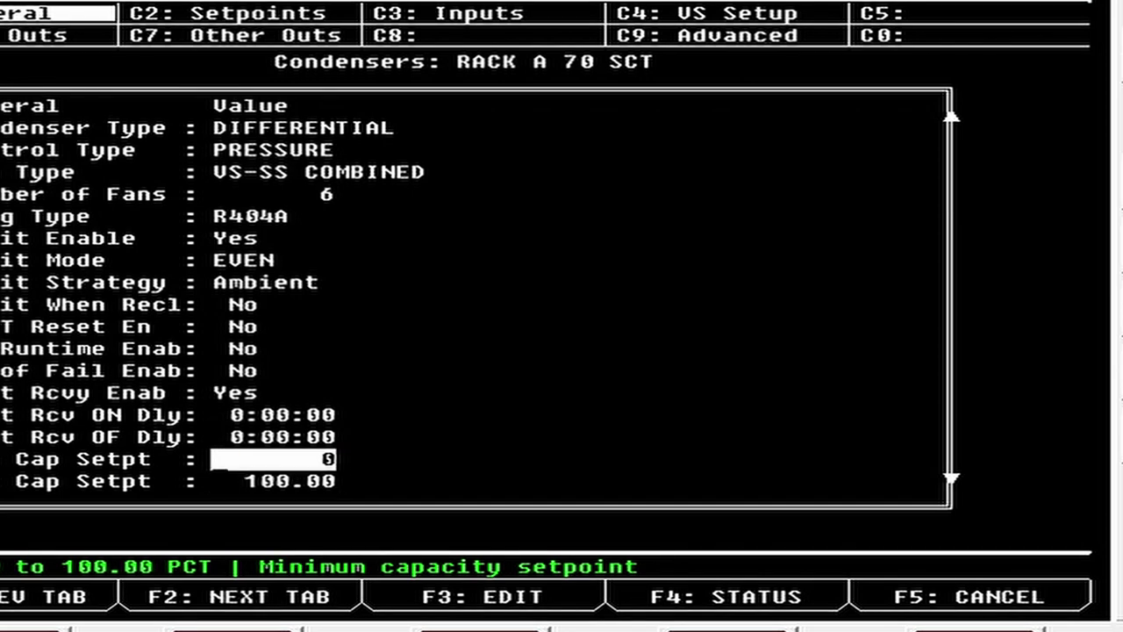
{"action": "key", "text": "F1"}
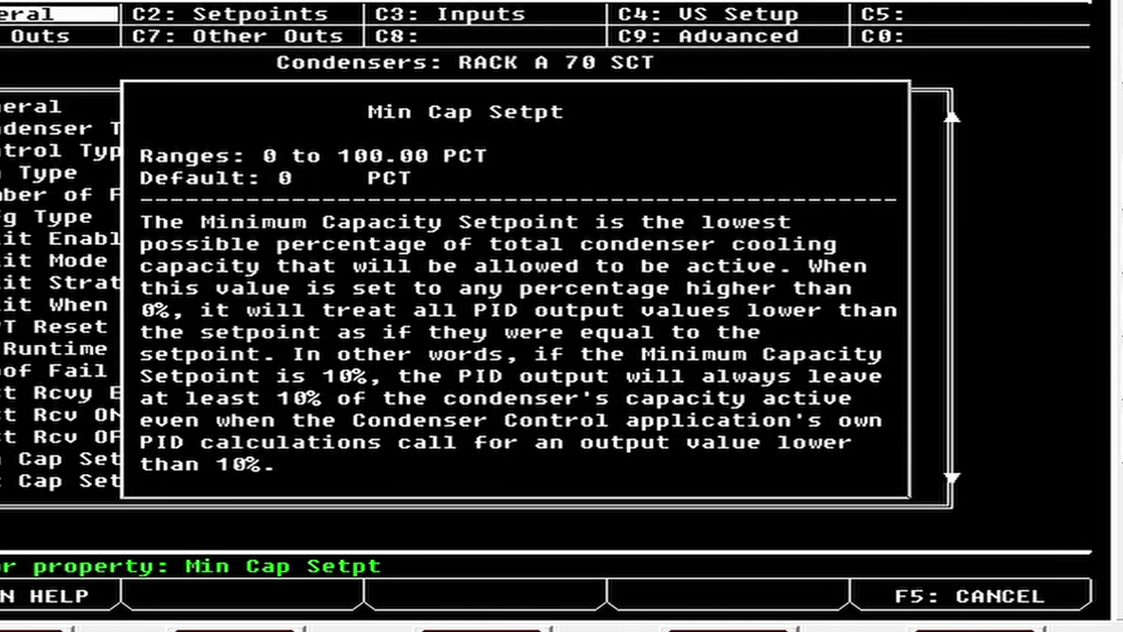
{"action": "key", "text": "F5"}
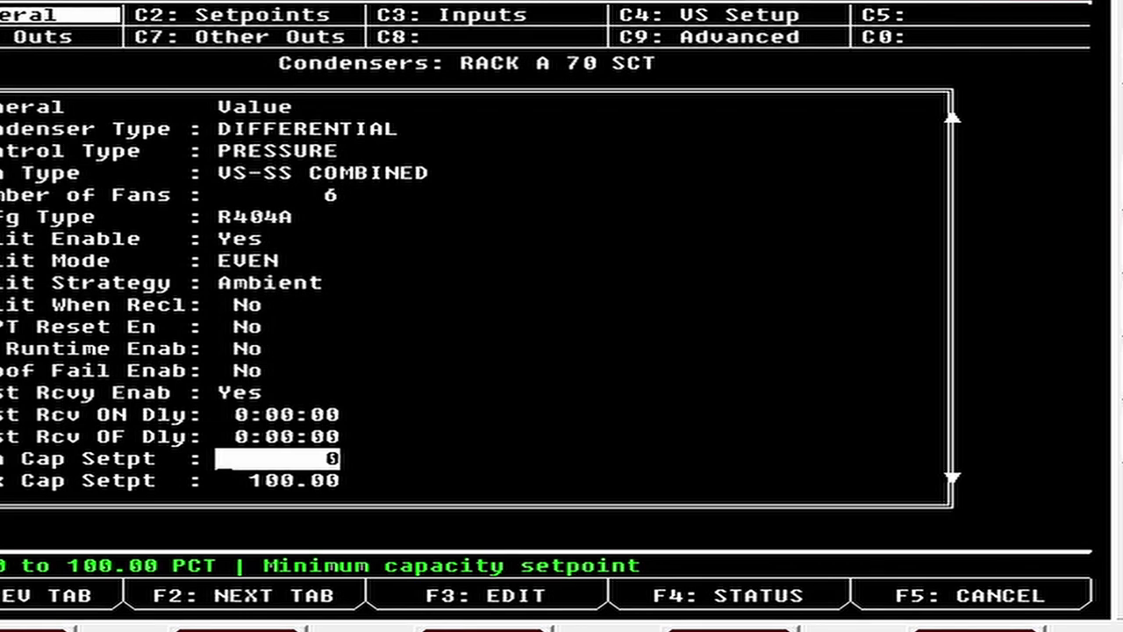
Set the minimum temperature setpoint to 70 in the condenser's setpoints, keeping the temperature differential setpoint at 10.
{"action": "left_click", "coordinate": [172, 602]}
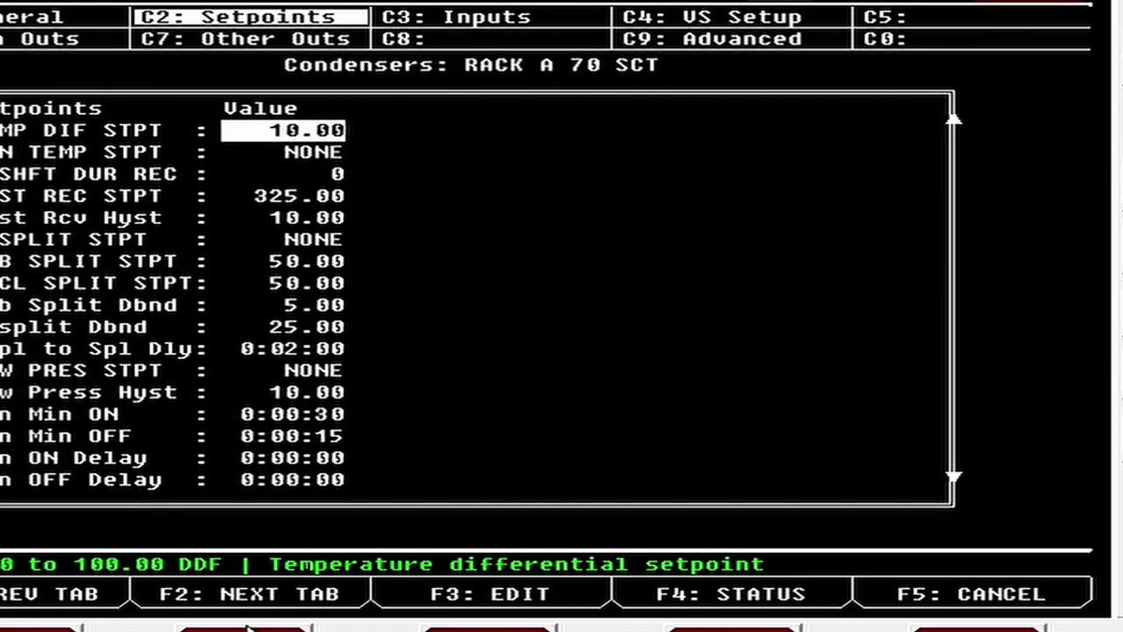
{"action": "key", "text": "Down"}
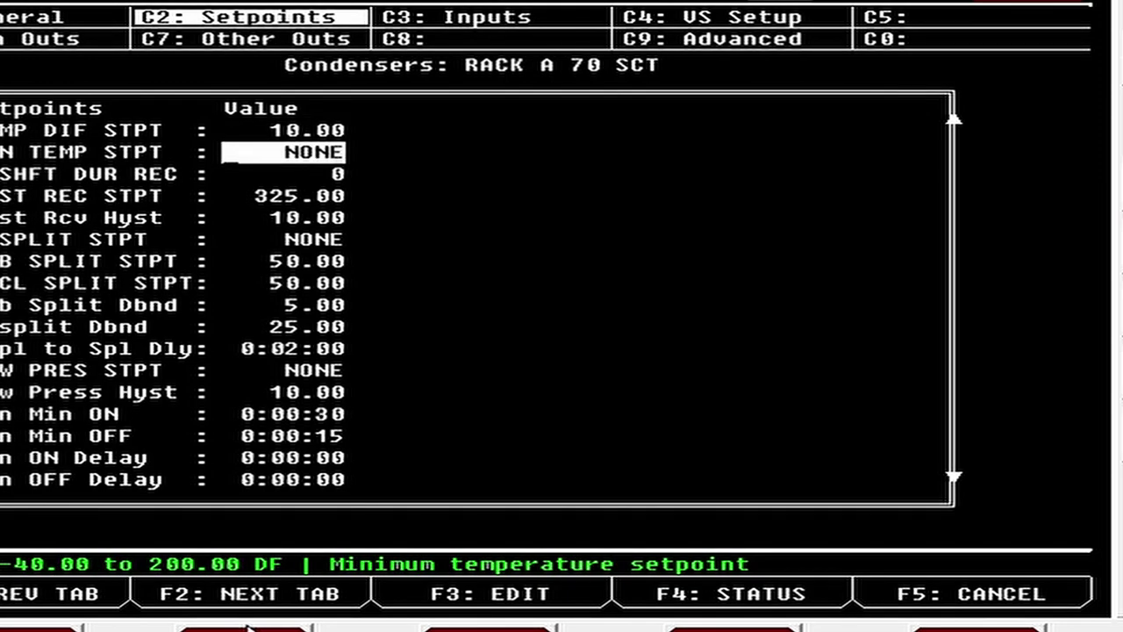
{"action": "type", "text": "70"}
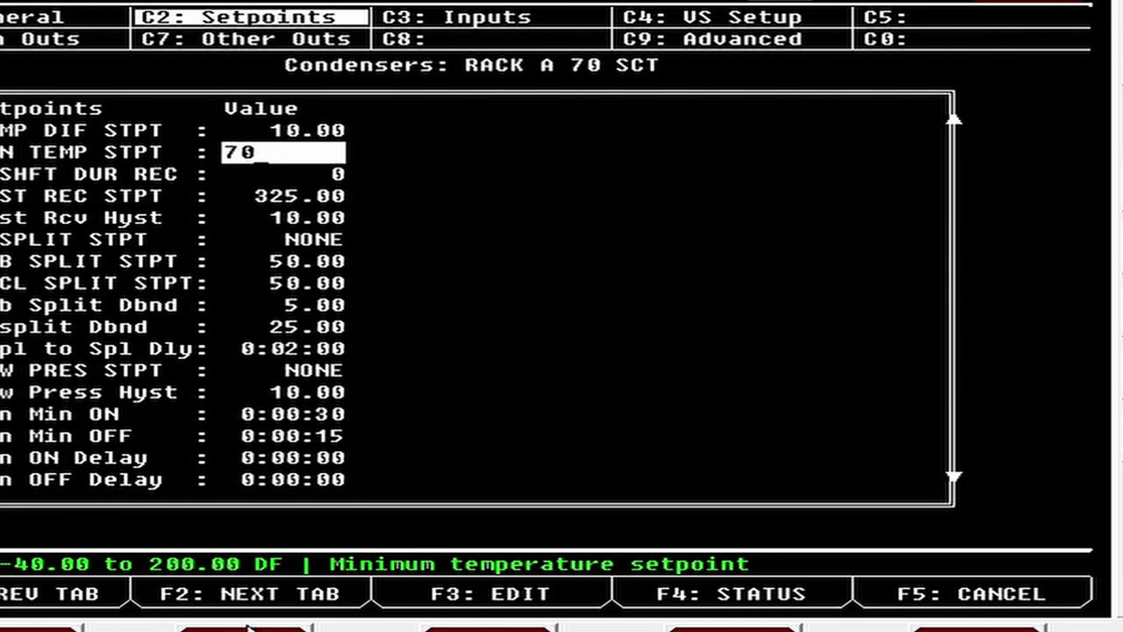
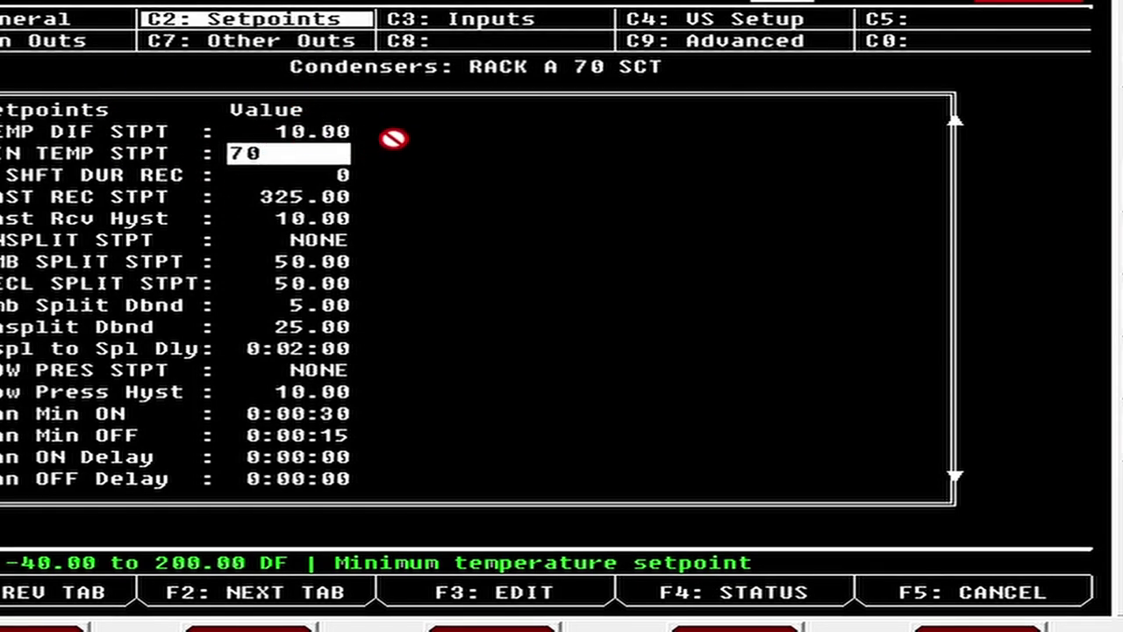
{"action": "key", "text": "Return"}
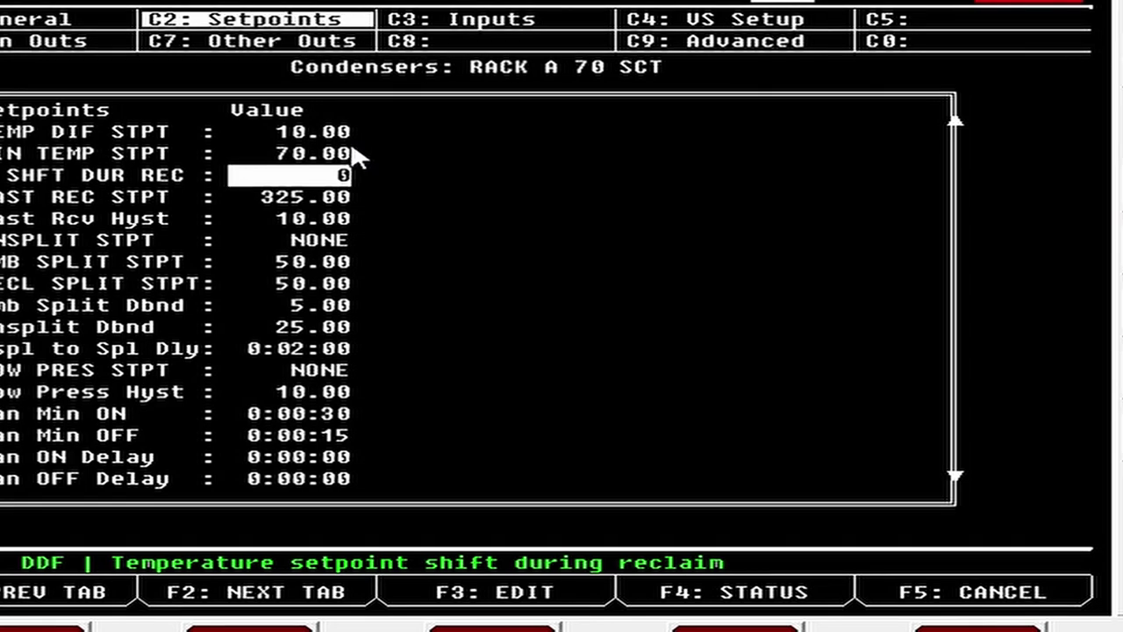
Set the temperature setpoint shift during reclaim to 10.
{"action": "type", "text": "10"}
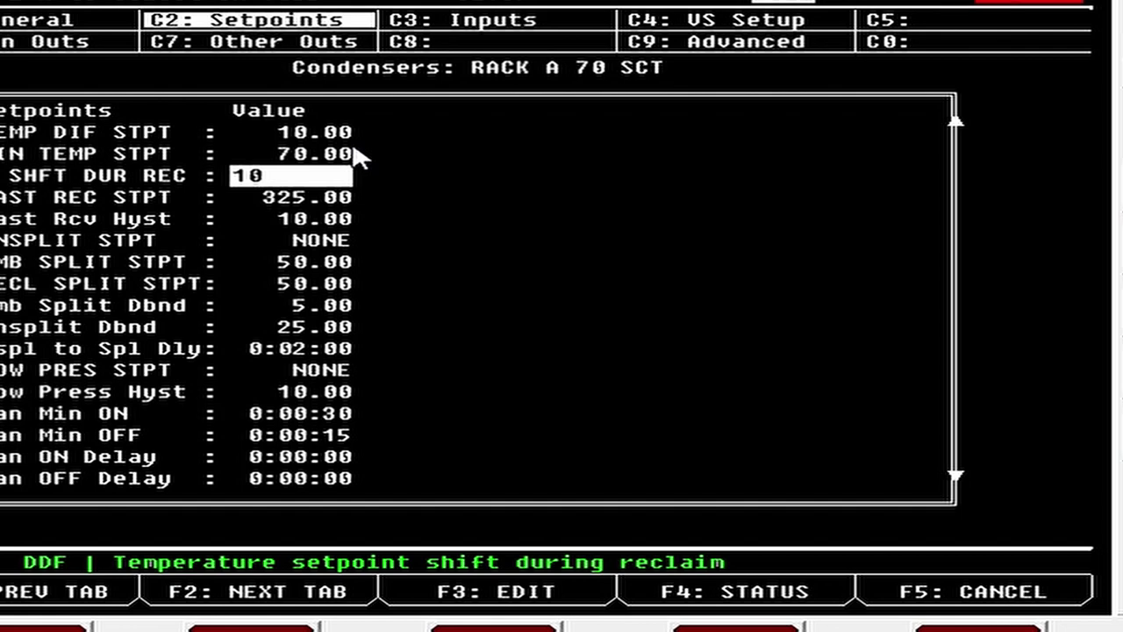
{"action": "key", "text": "Return"}
{"action": "key", "text": "Down"}
{"action": "key", "text": "Up"}
{"action": "key", "text": "Up"}
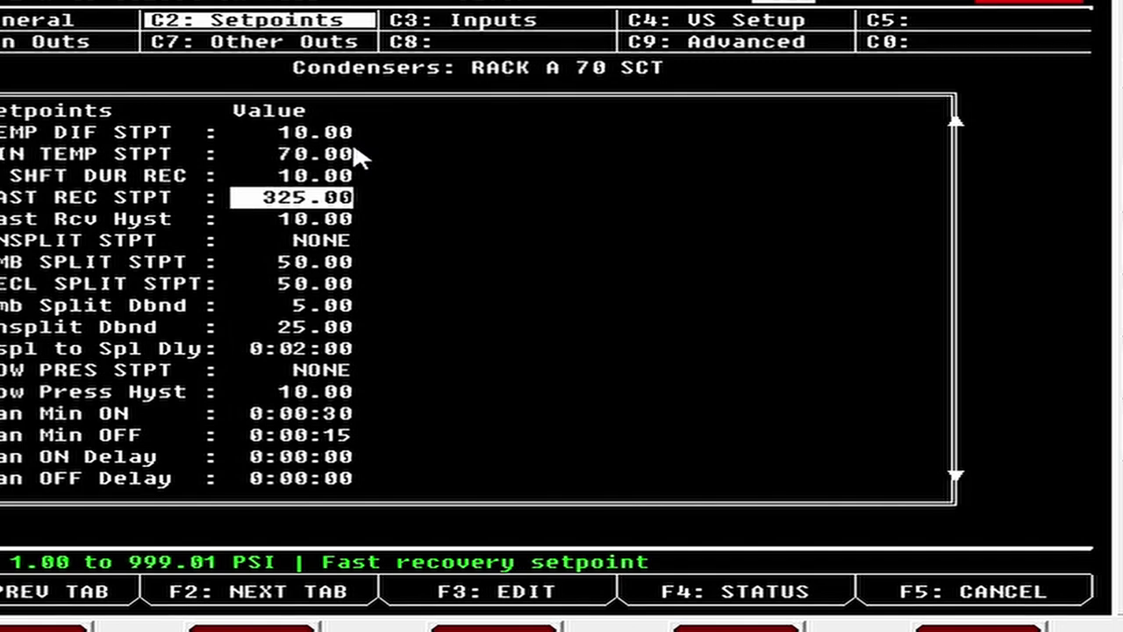
Set the fast recovery setpoint to 300 and read the help text for the fast recovery hysteresis.
{"action": "type", "text": "300"}
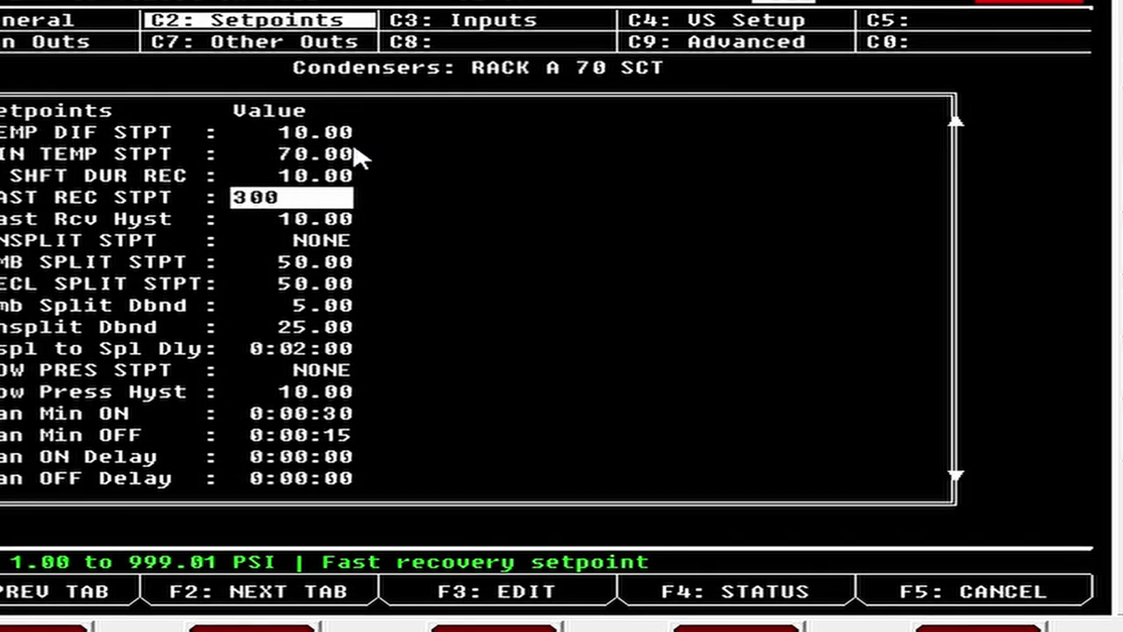
{"action": "key", "text": "Return"}
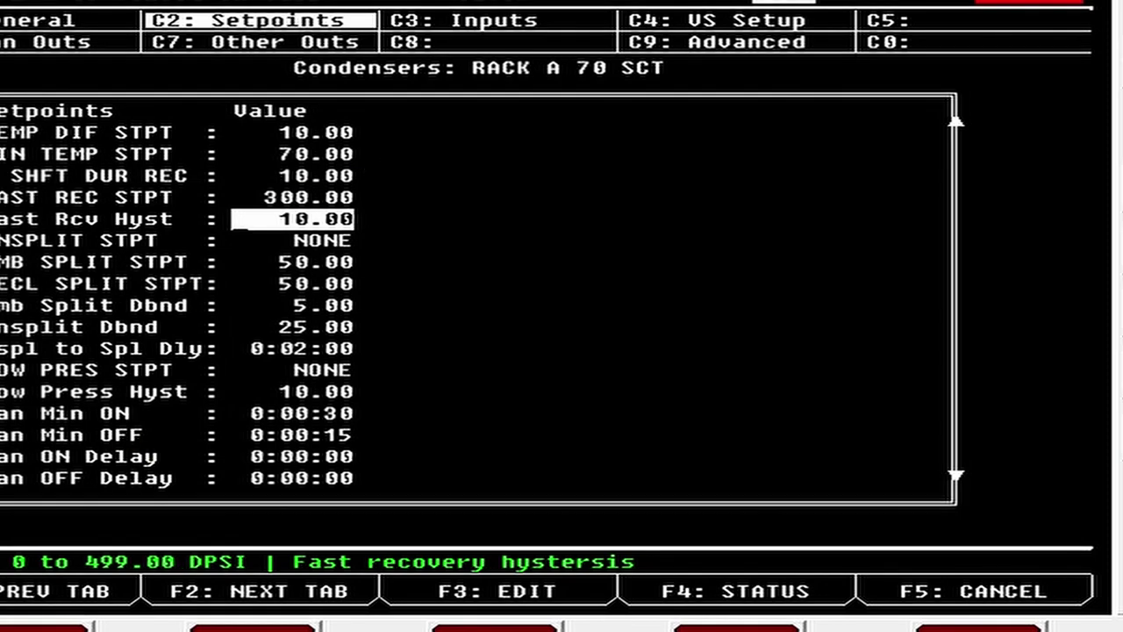
{"action": "key", "text": "question"}
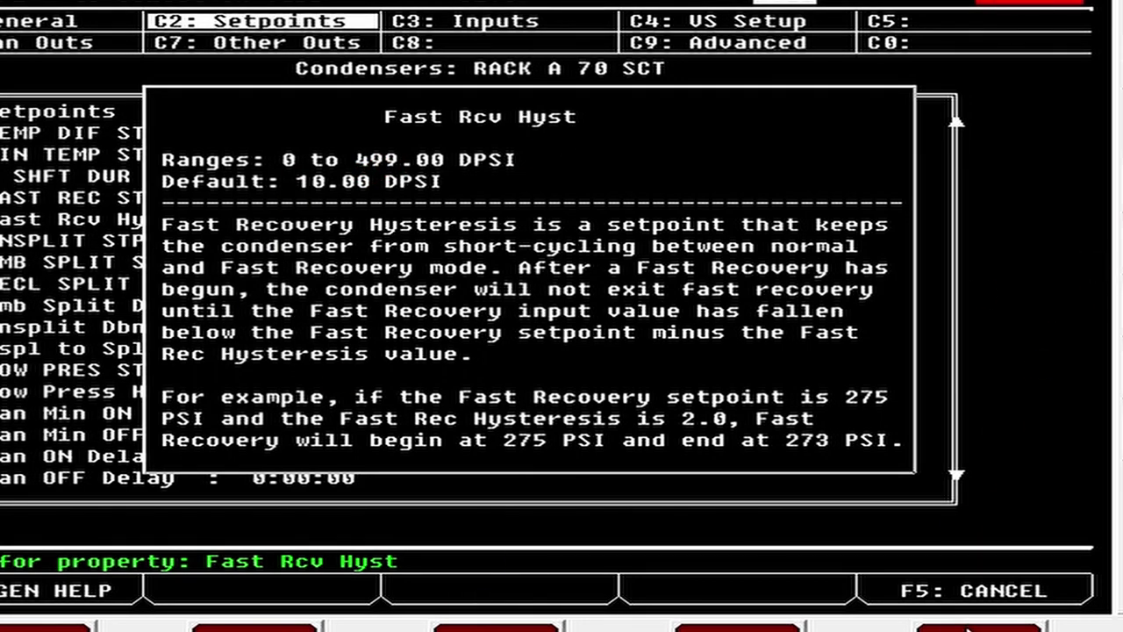
{"action": "key", "text": "F5"}
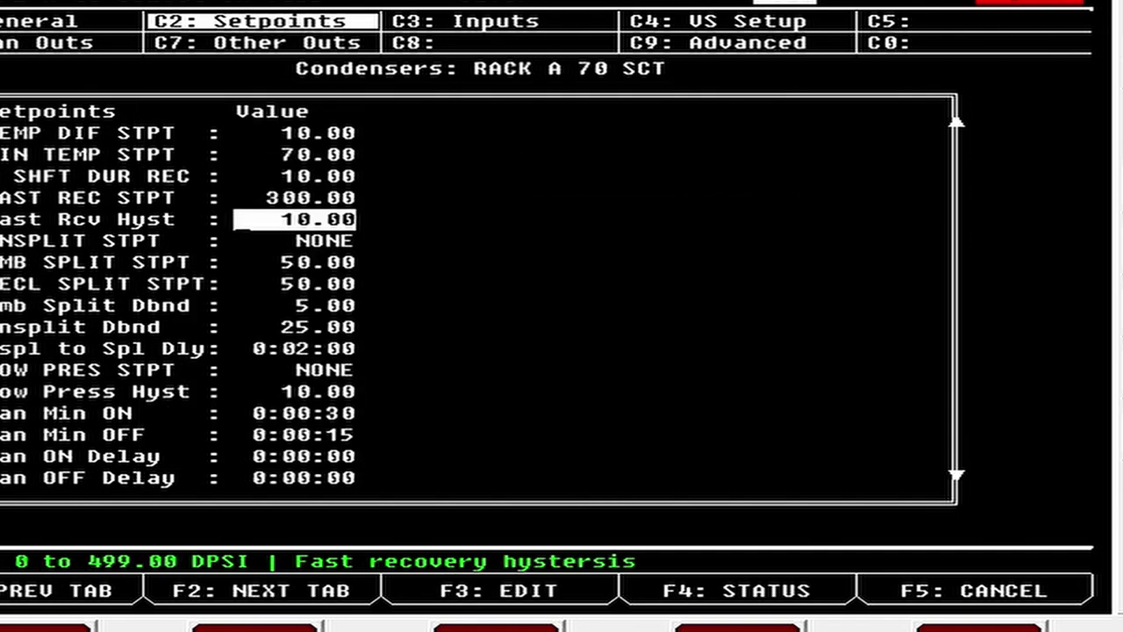
Set the unsplit setpoint to 180 and the ambient split setpoint during reclaim to 70.
{"action": "key", "text": "Down"}
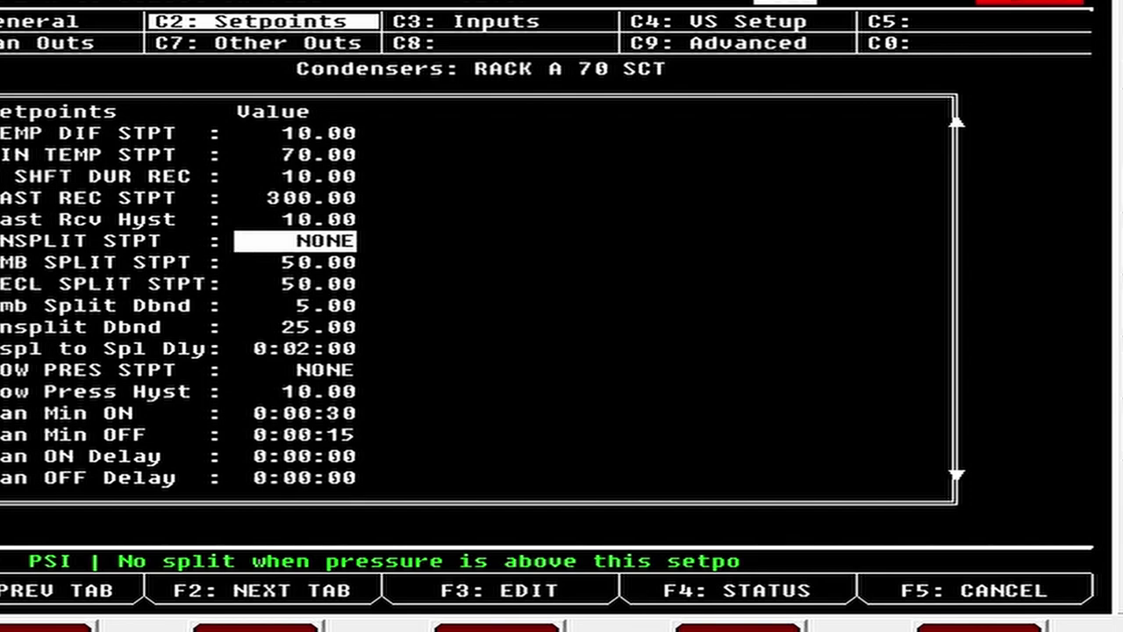
{"action": "type", "text": "180"}
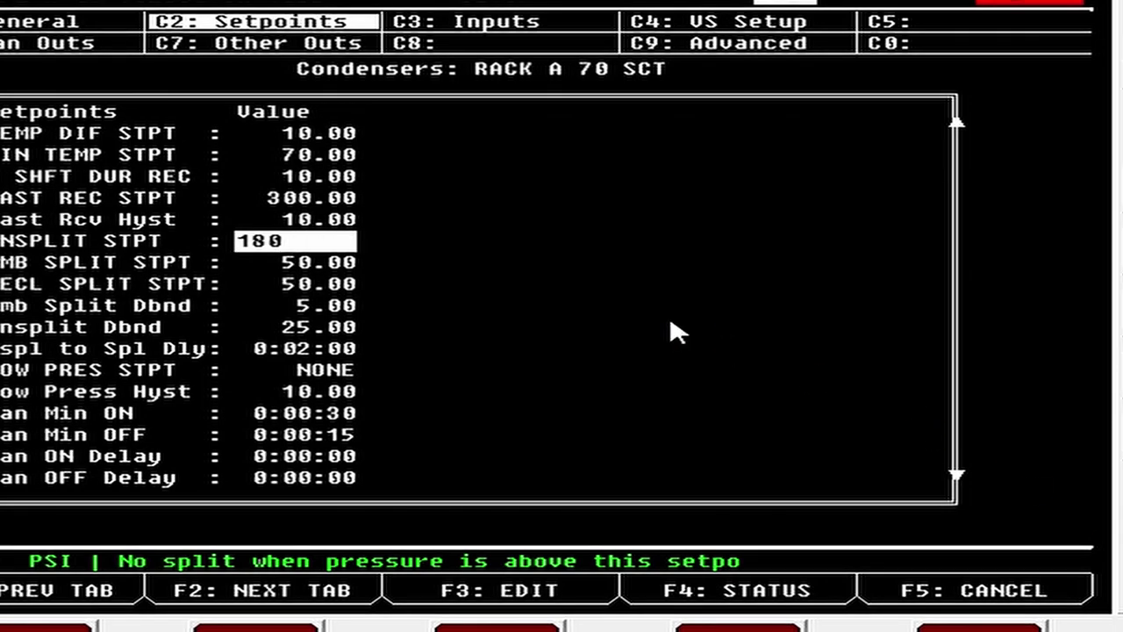
{"action": "key", "text": "Return"}
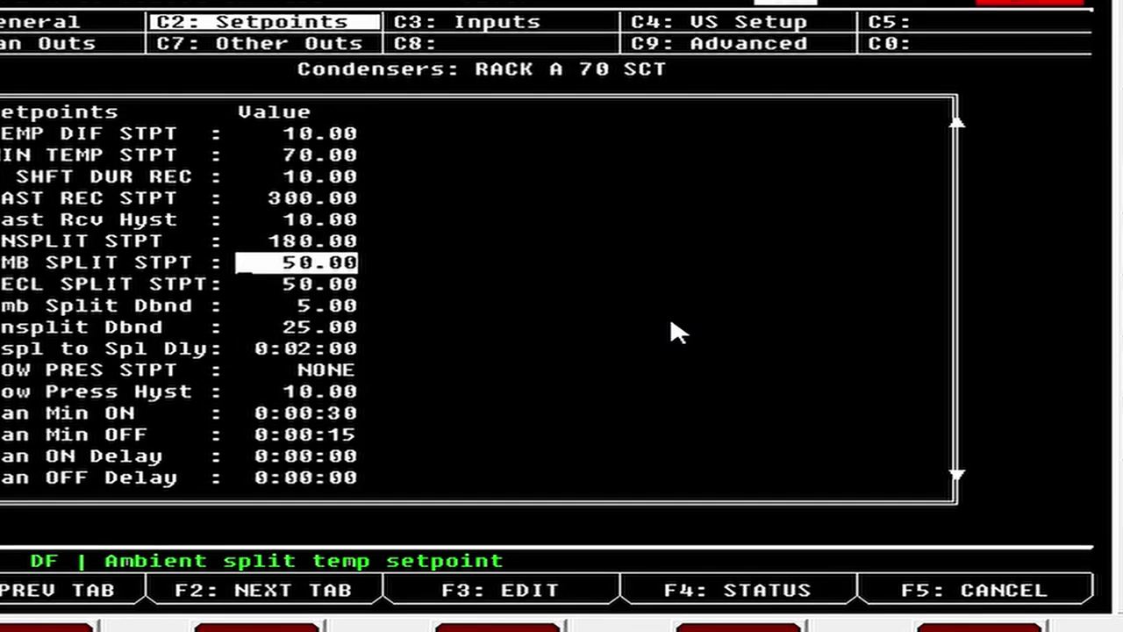
{"action": "key", "text": "Down"}
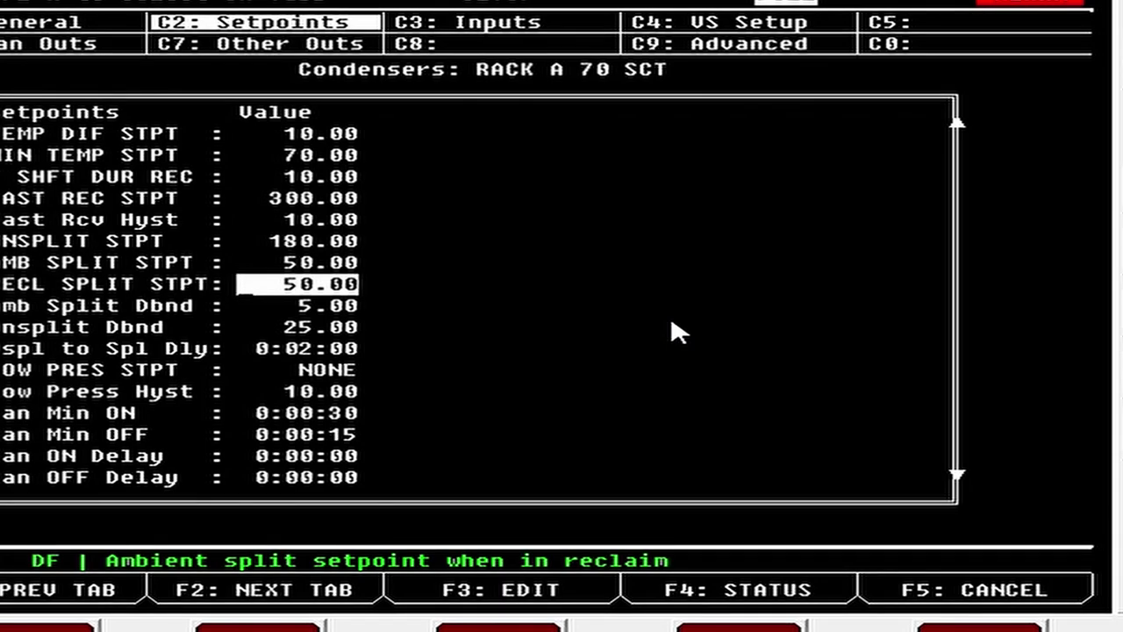
{"action": "type", "text": "70"}
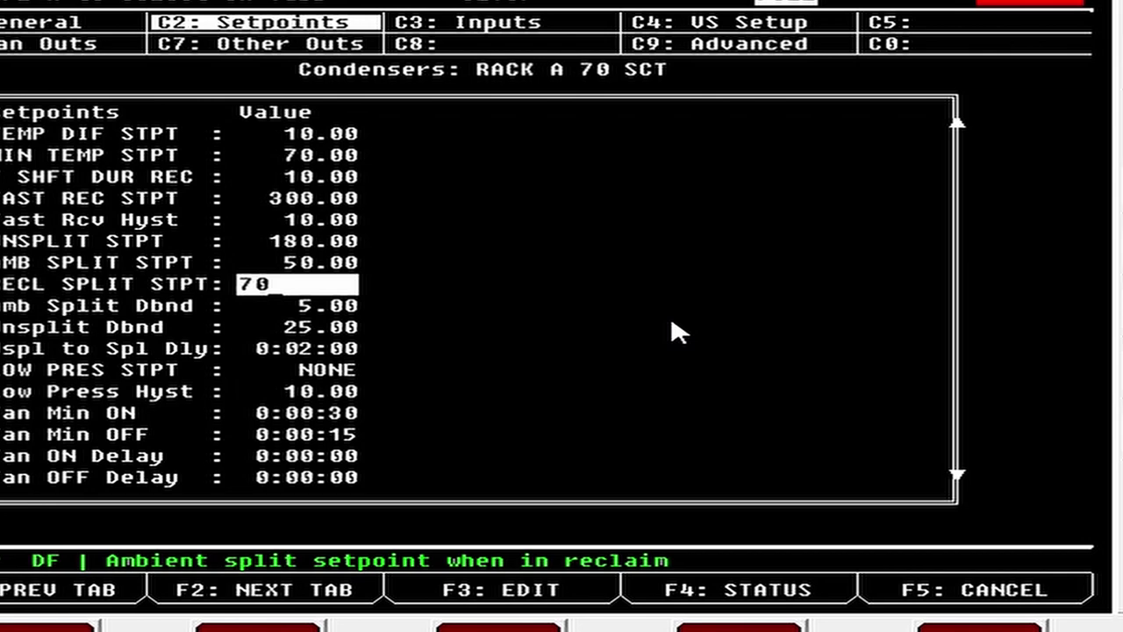
{"action": "key", "text": "Return"}
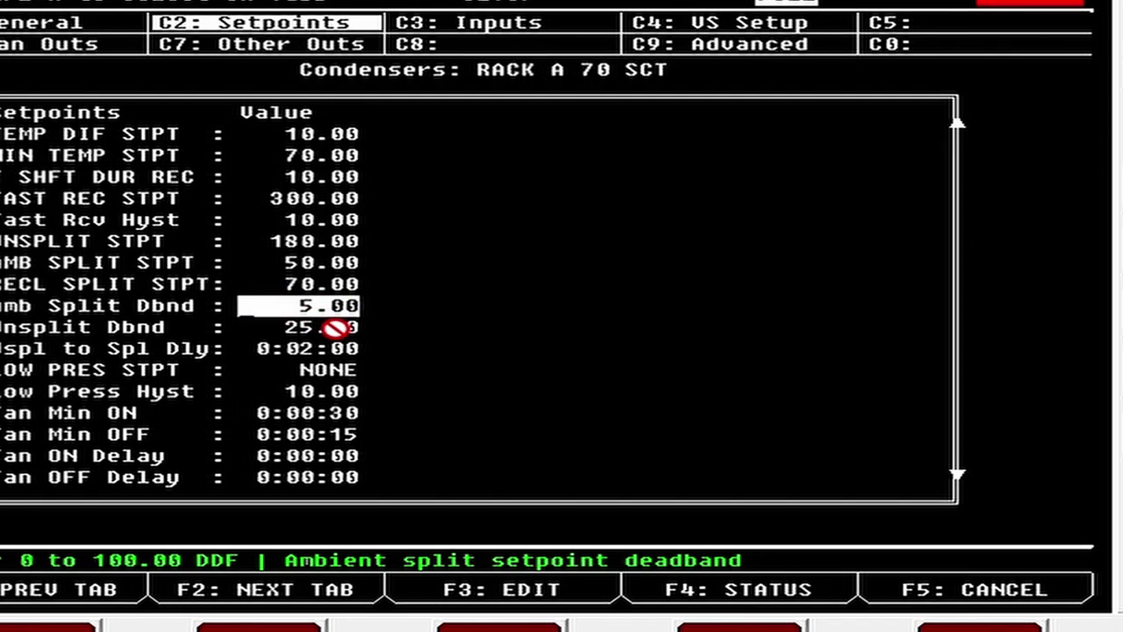
Set the unsplit deadband to 5 and the low pressure setpoint to 133.
{"action": "key", "text": "Down"}
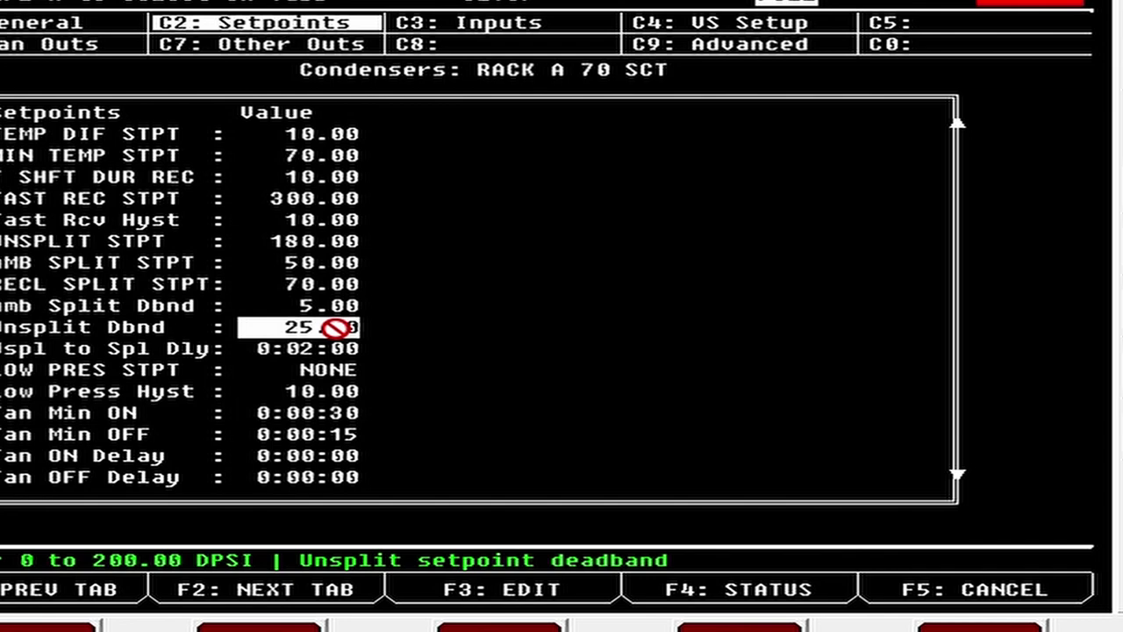
{"action": "type", "text": "5"}
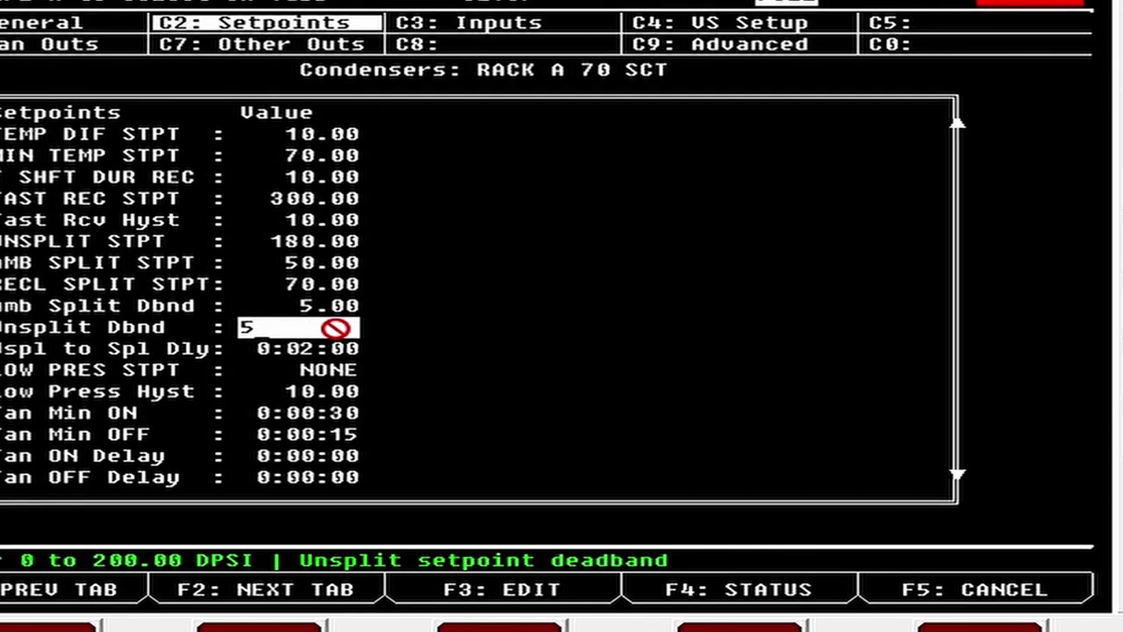
{"action": "key", "text": "Return"}
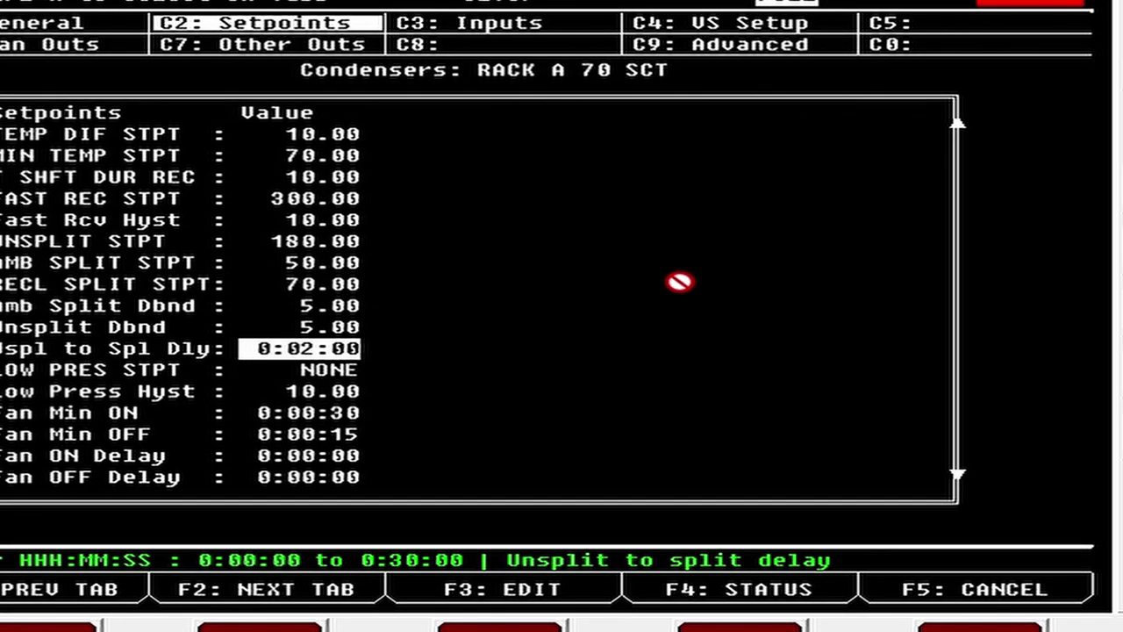
{"action": "key", "text": "Down"}
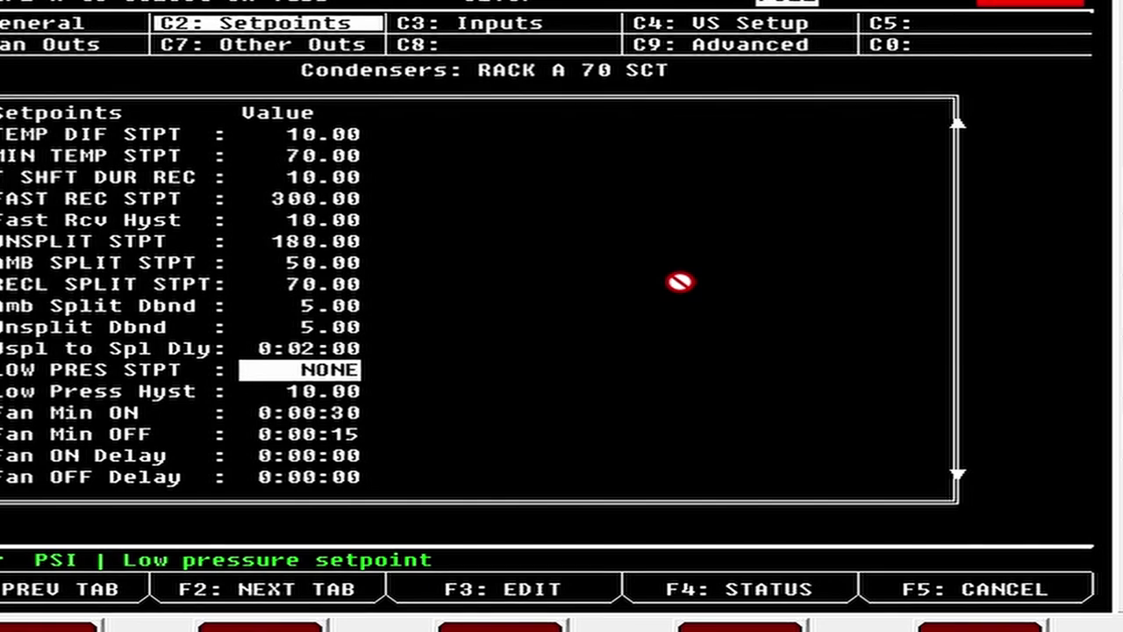
{"action": "type", "text": "133"}
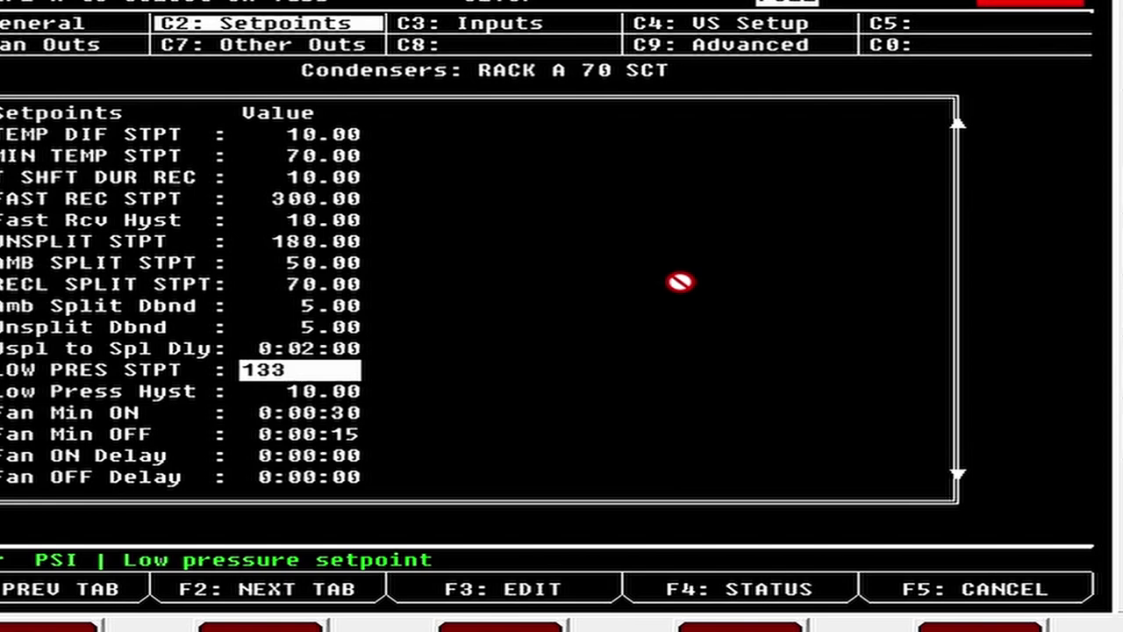
{"action": "key", "text": "Return"}
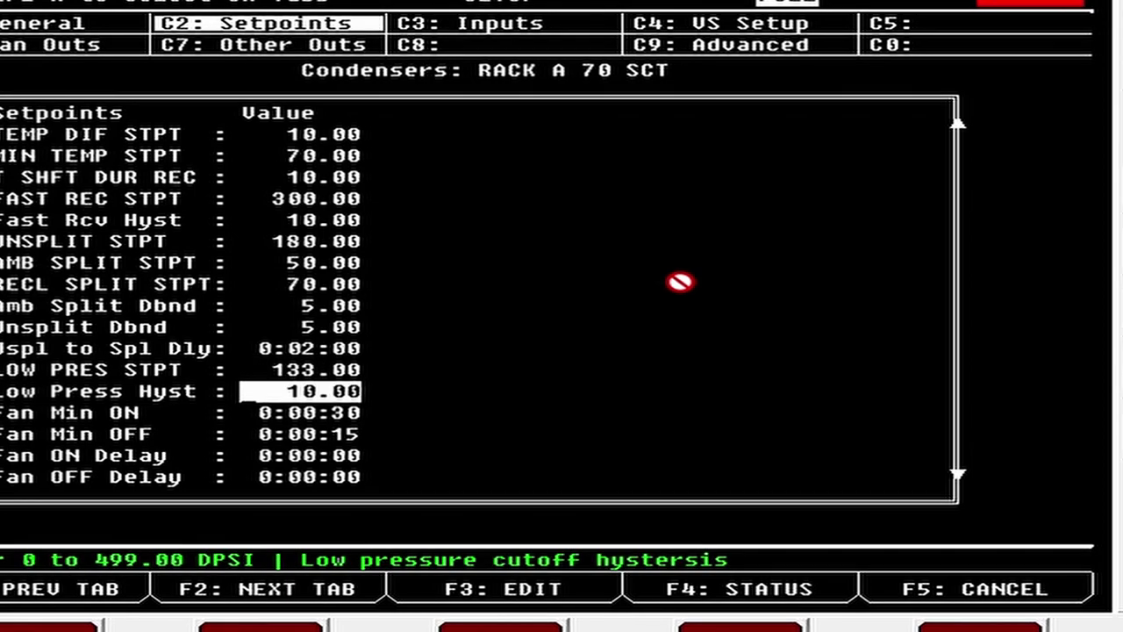
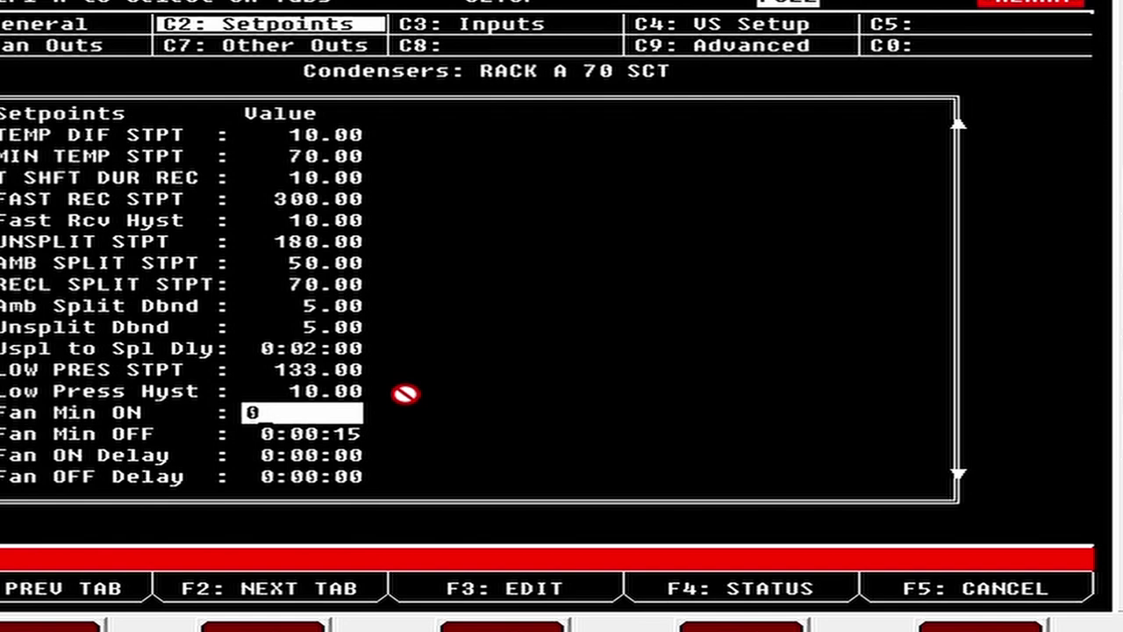
Set the fan minimum ON time to 00:00:00.
{"action": "type", "text": "00:"}
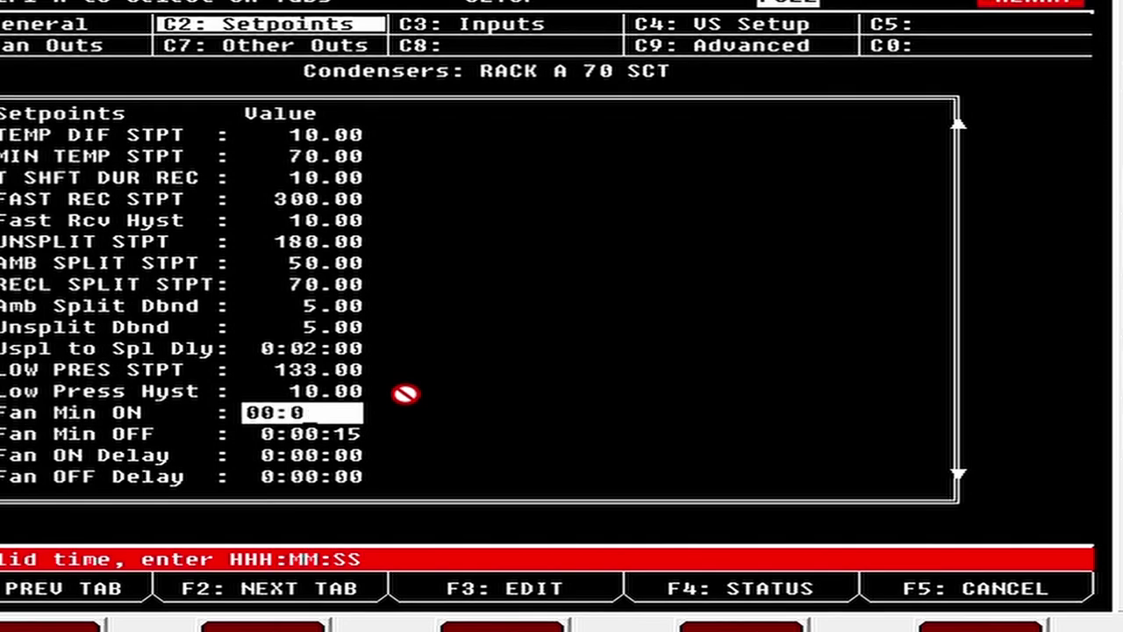
{"action": "type", "text": "00"}
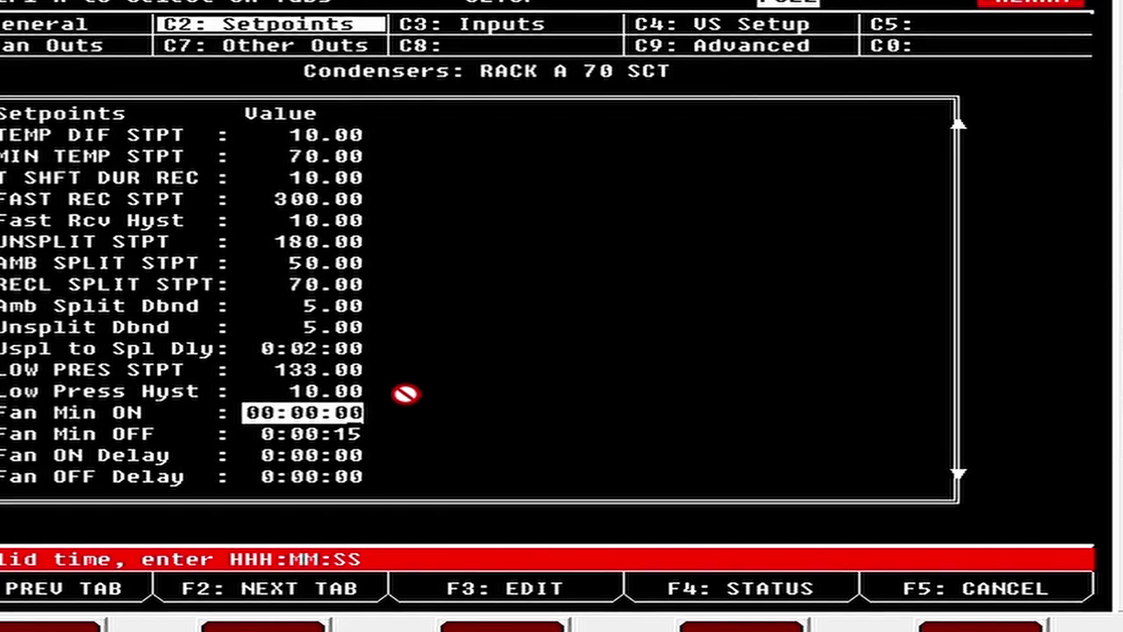
{"action": "key", "text": "Return"}
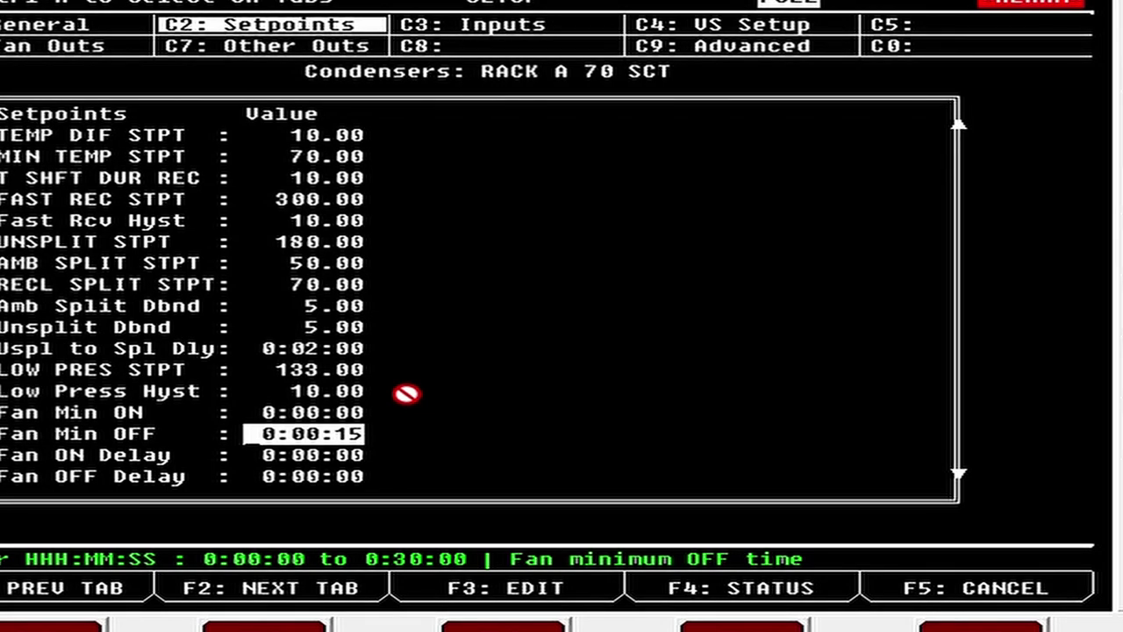
Read the help text for the temperature control throttling range (TR Temperature) and set the range to 25.
{"action": "key", "text": "Down"}
{"action": "key", "text": "Down"}
{"action": "key", "text": "Down"}
{"action": "key", "text": "Down"}
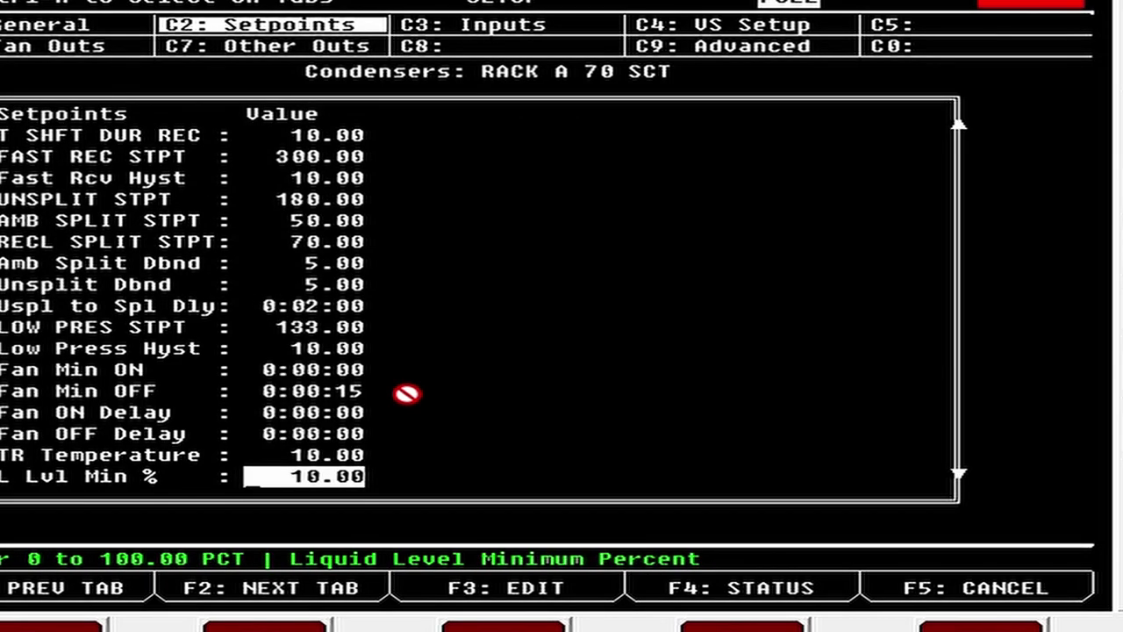
{"action": "key", "text": "Up"}
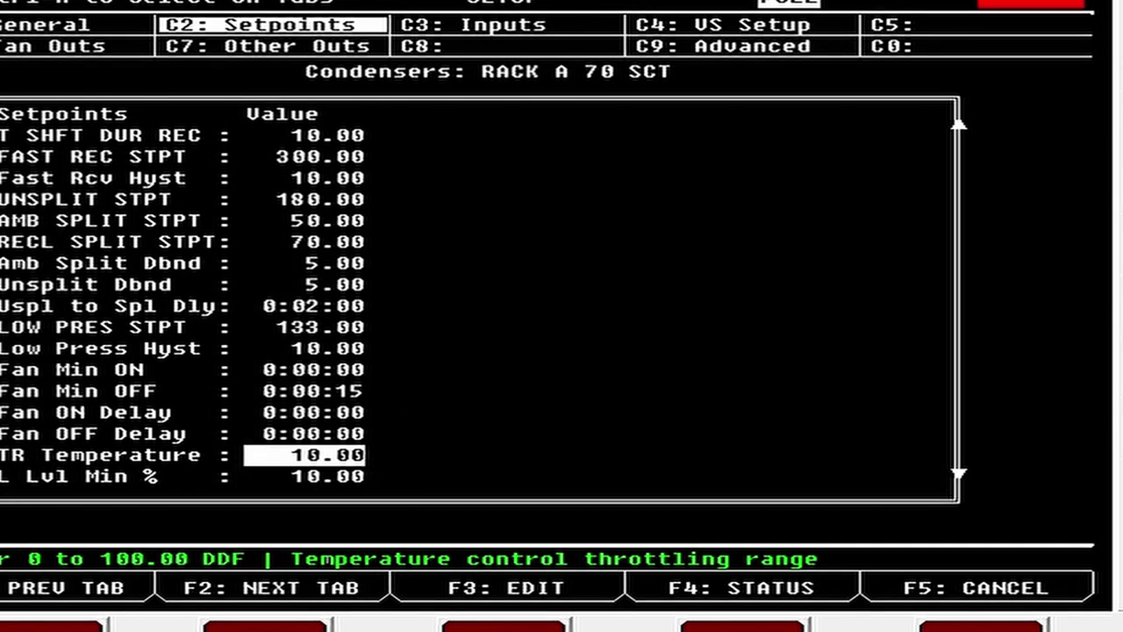
{"action": "key", "text": "question"}
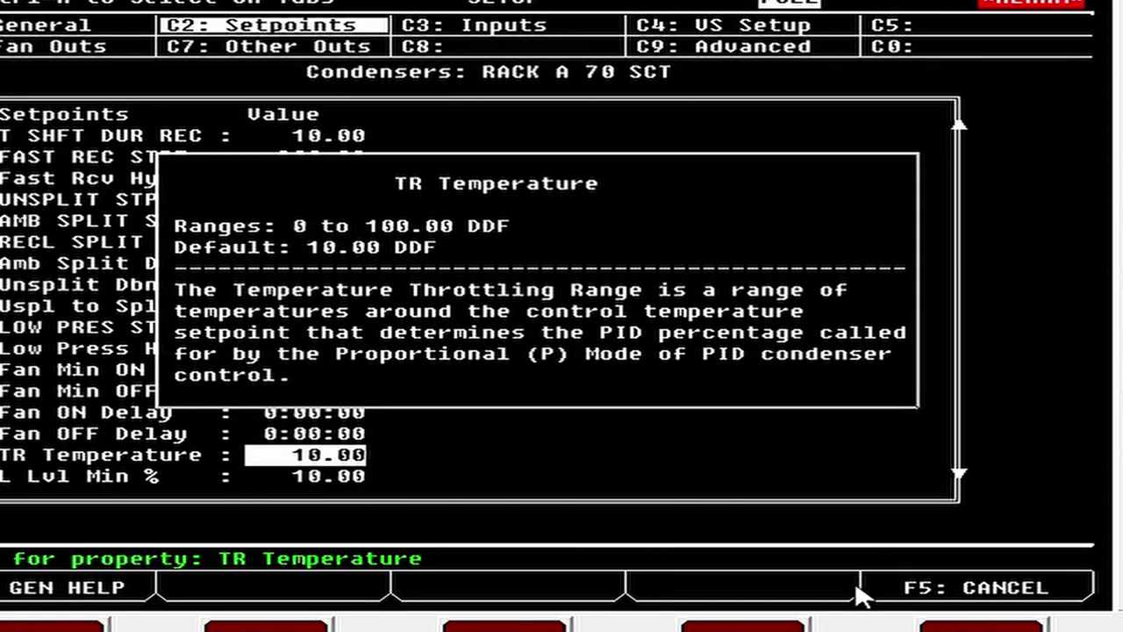
{"action": "key", "text": "F5"}
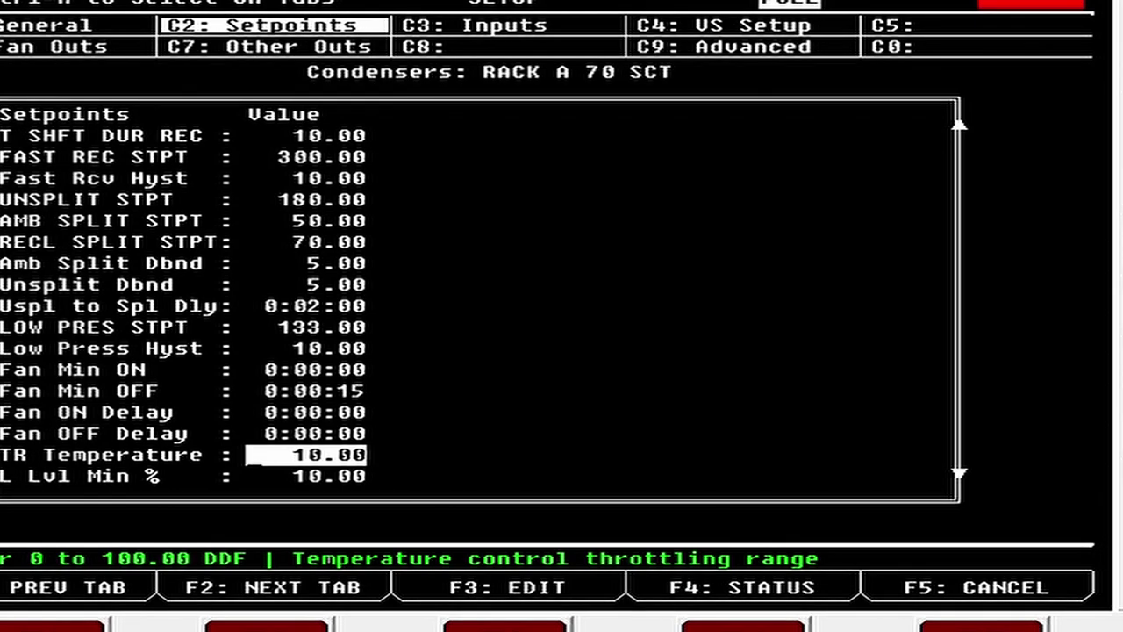
{"action": "type", "text": "25"}
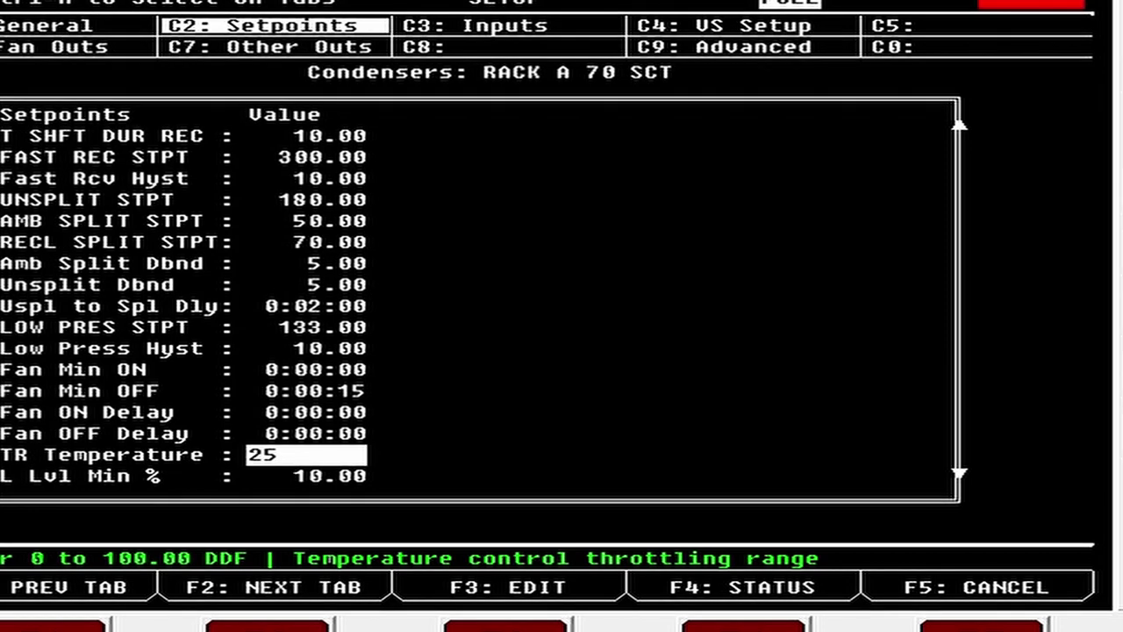
{"action": "key", "text": "Return"}
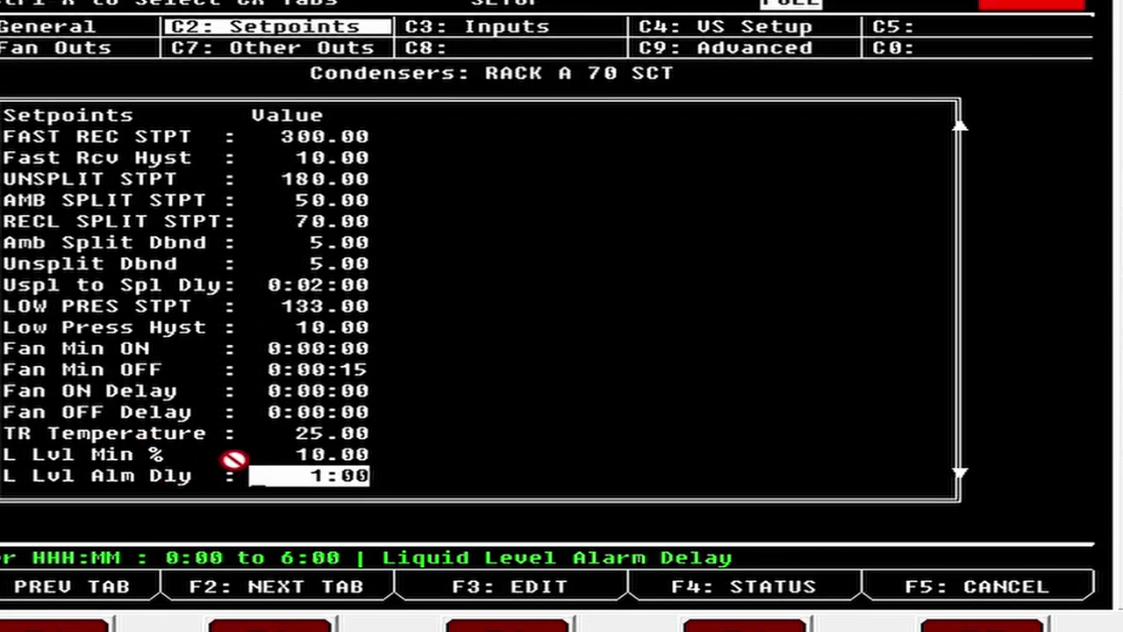
Assign the 16AI_001 board to the pressure control input in the condenser's inputs.
{"action": "key", "text": "Down"}
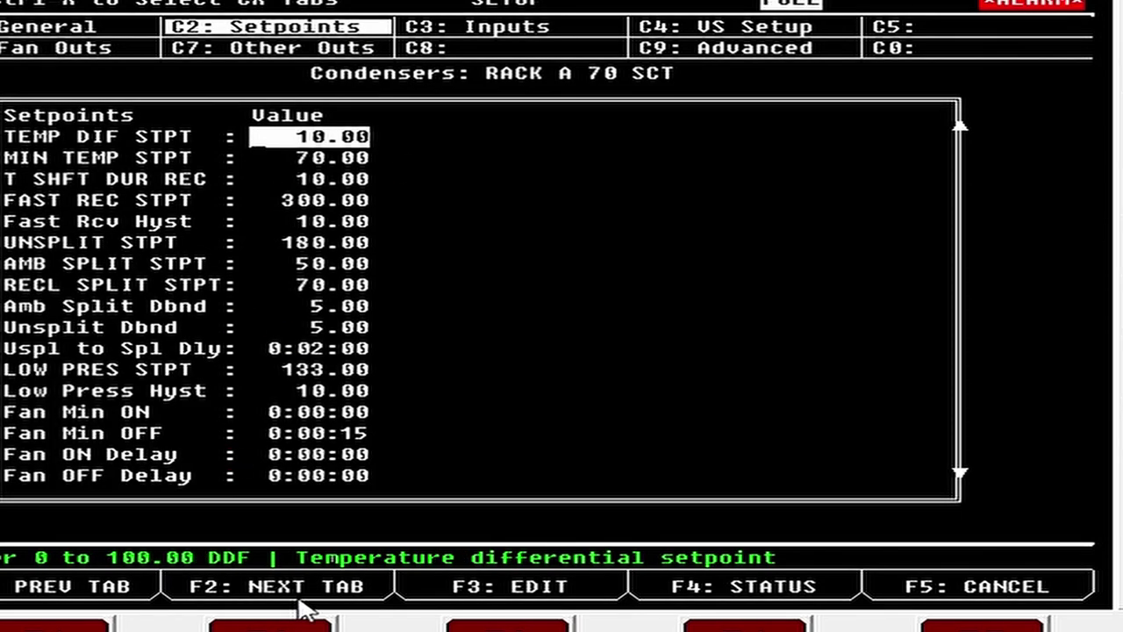
{"action": "left_click", "coordinate": [308, 626]}
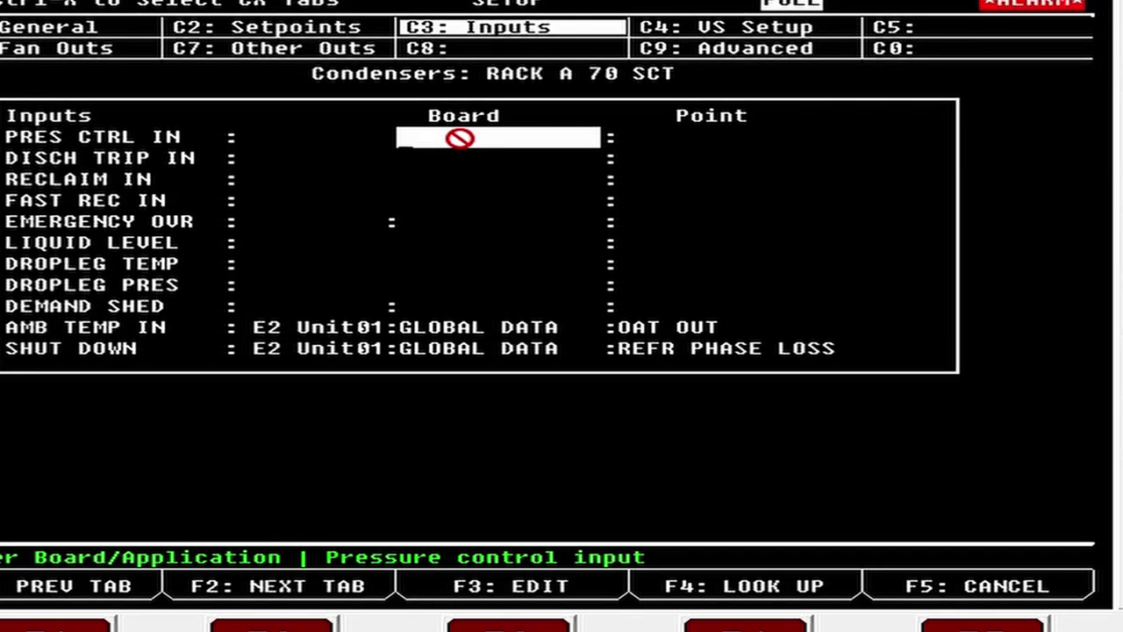
{"action": "left_click", "coordinate": [727, 604]}
{"action": "key", "text": "Return"}
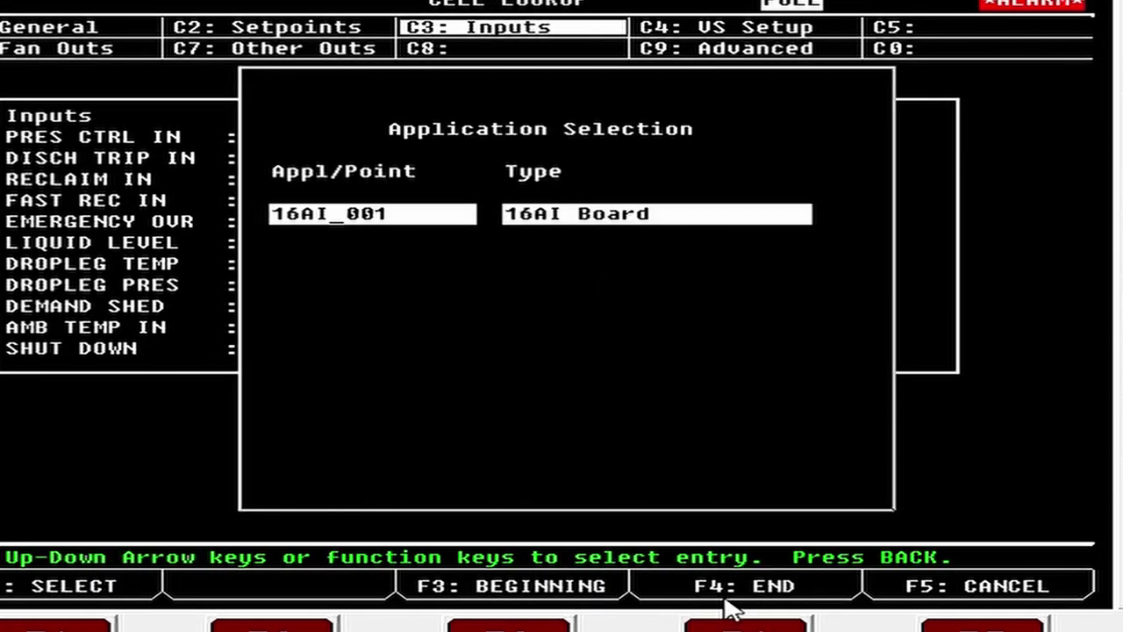
{"action": "key", "text": "Return"}
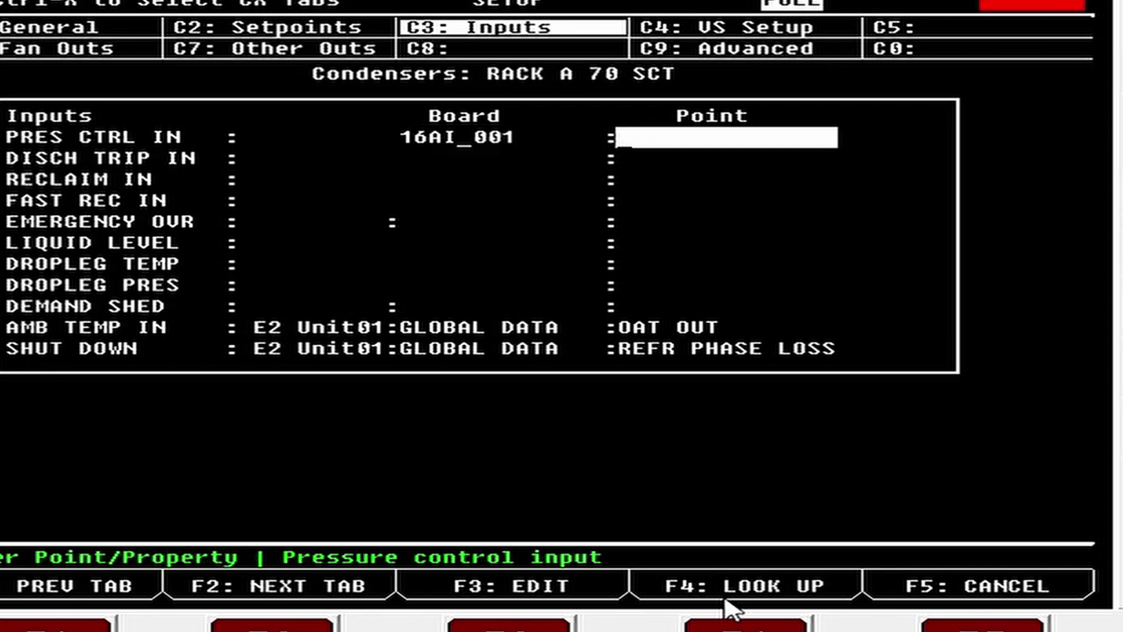
Look up the board's points and choose point 5, 1.5 LIQUID PSI, for the pressure control input.
{"action": "left_click", "coordinate": [742, 615]}
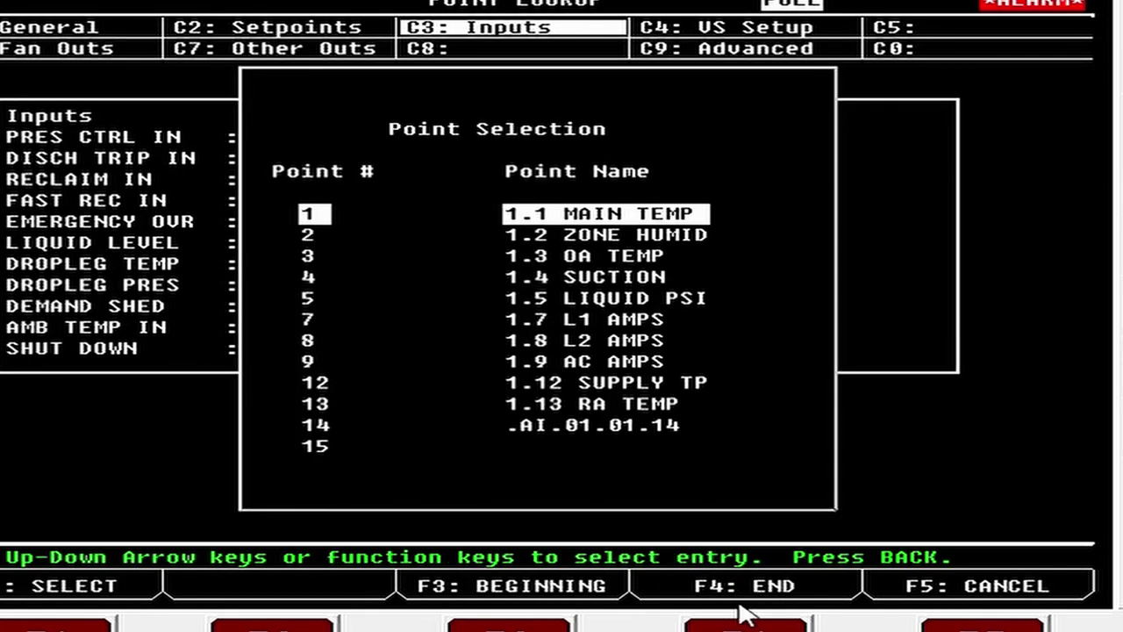
{"action": "key", "text": "Down"}
{"action": "key", "text": "Down"}
{"action": "key", "text": "Down"}
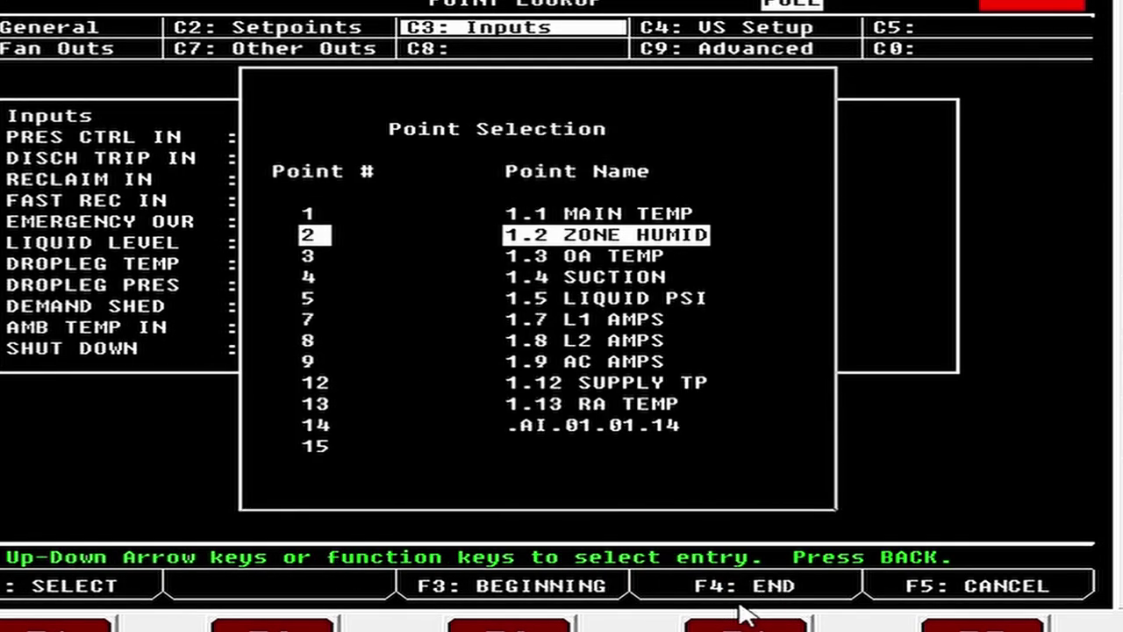
{"action": "key", "text": "Down"}
{"action": "key", "text": "Down"}
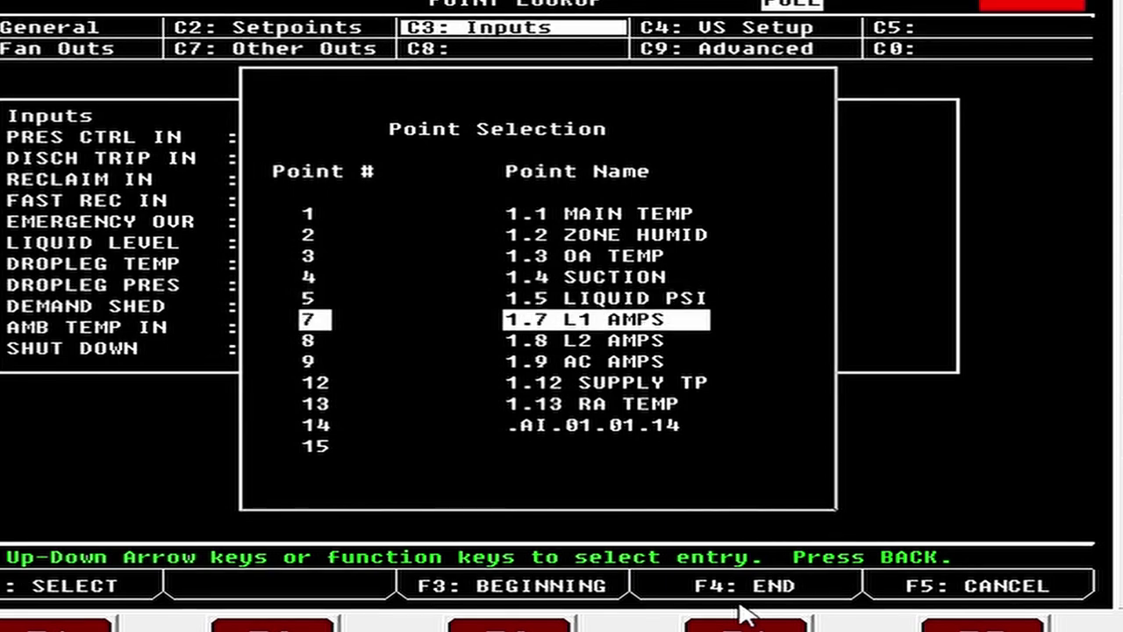
{"action": "key", "text": "Up"}
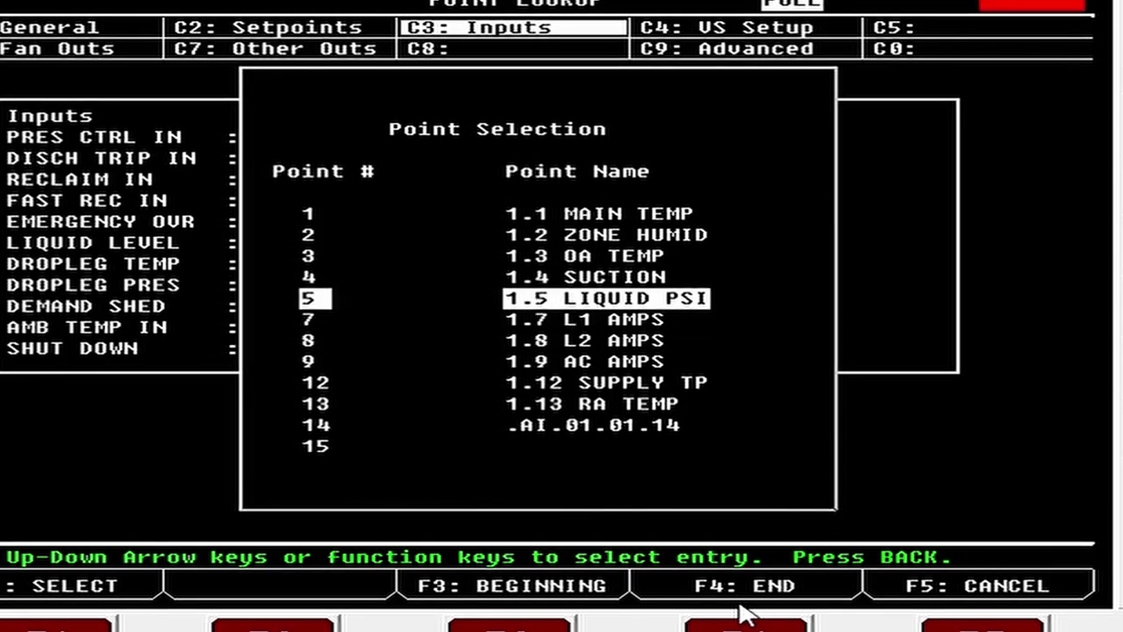
{"action": "key", "text": "Return"}
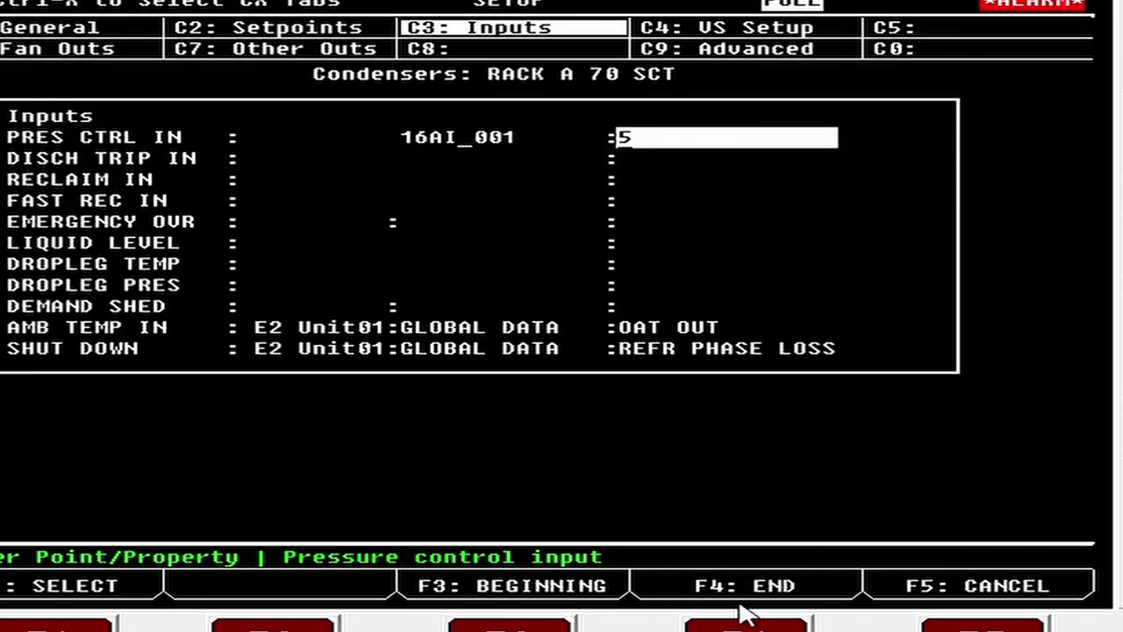
In the condenser's variable speed setup, set the VS minimum speed to 50 RPM and the maximum speed to 850 RPM.
{"action": "key", "text": "Return"}
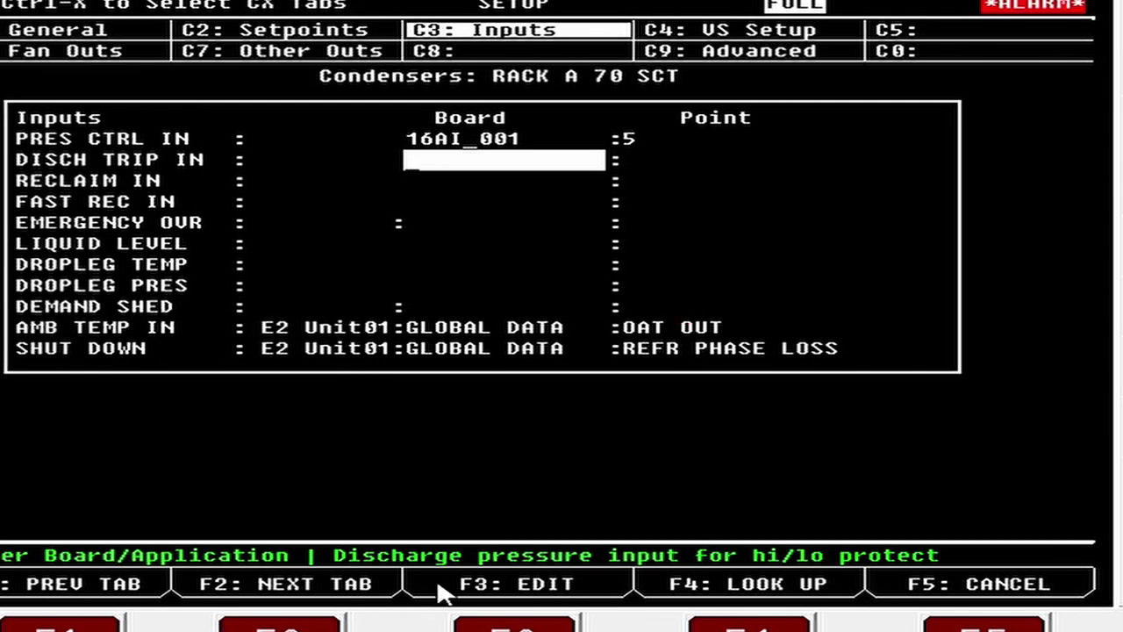
{"action": "left_click", "coordinate": [268, 620]}
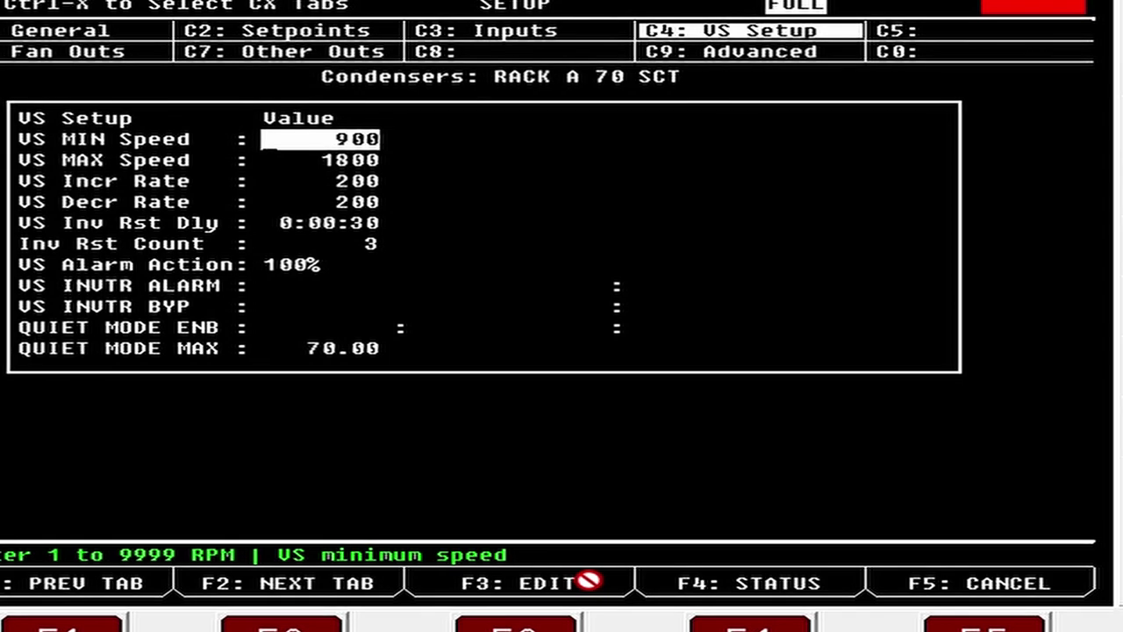
{"action": "type", "text": "50"}
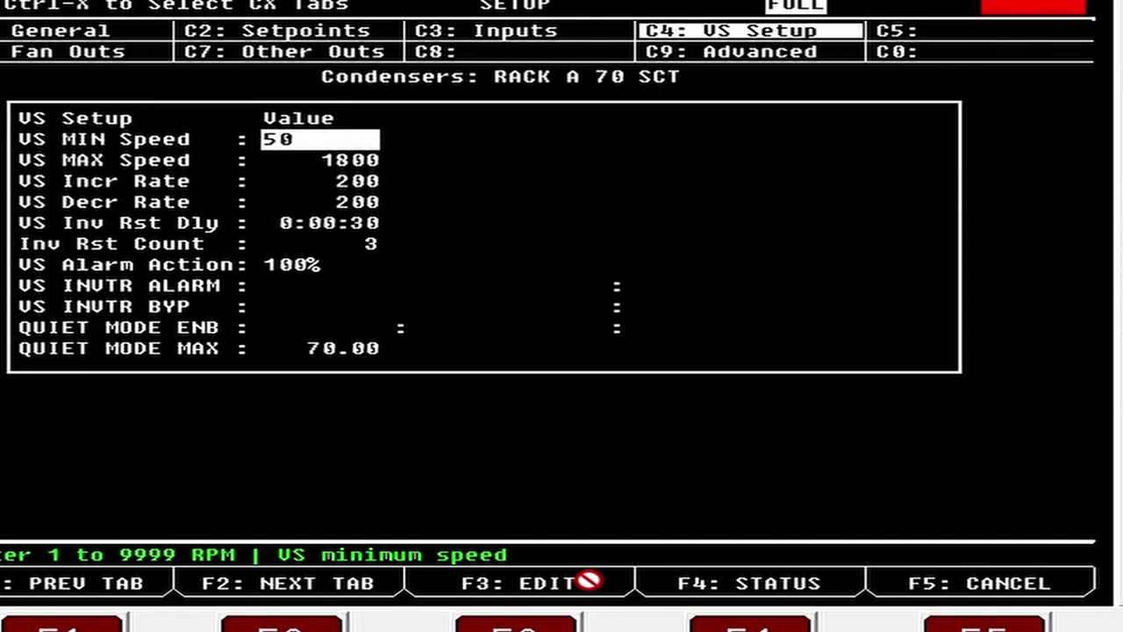
{"action": "key", "text": "Return"}
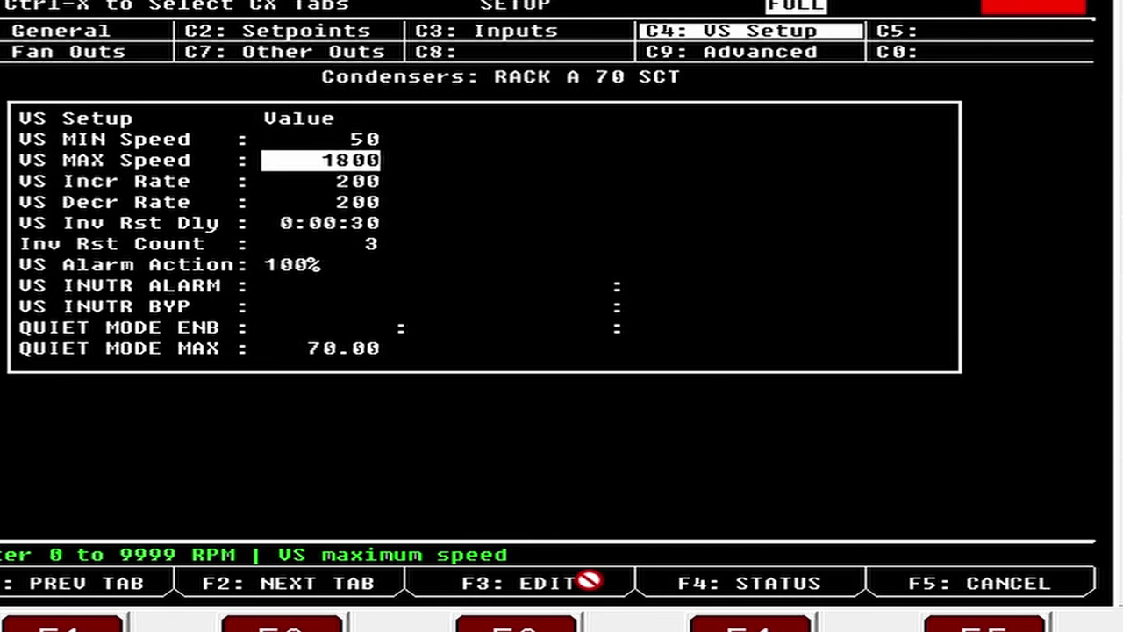
{"action": "type", "text": "8"}
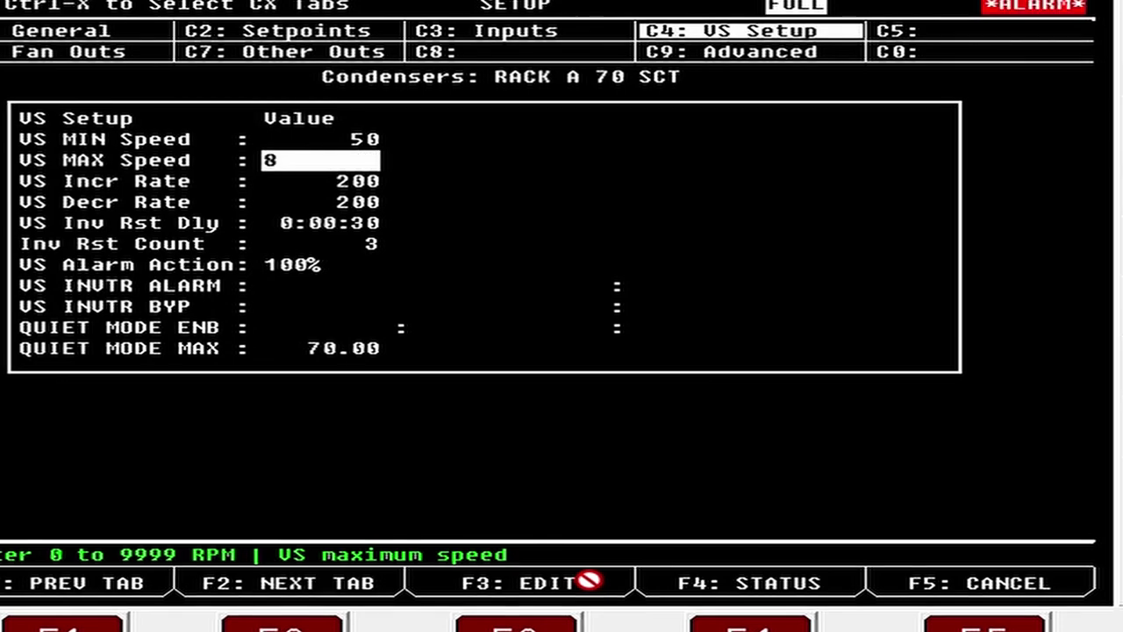
{"action": "type", "text": "50"}
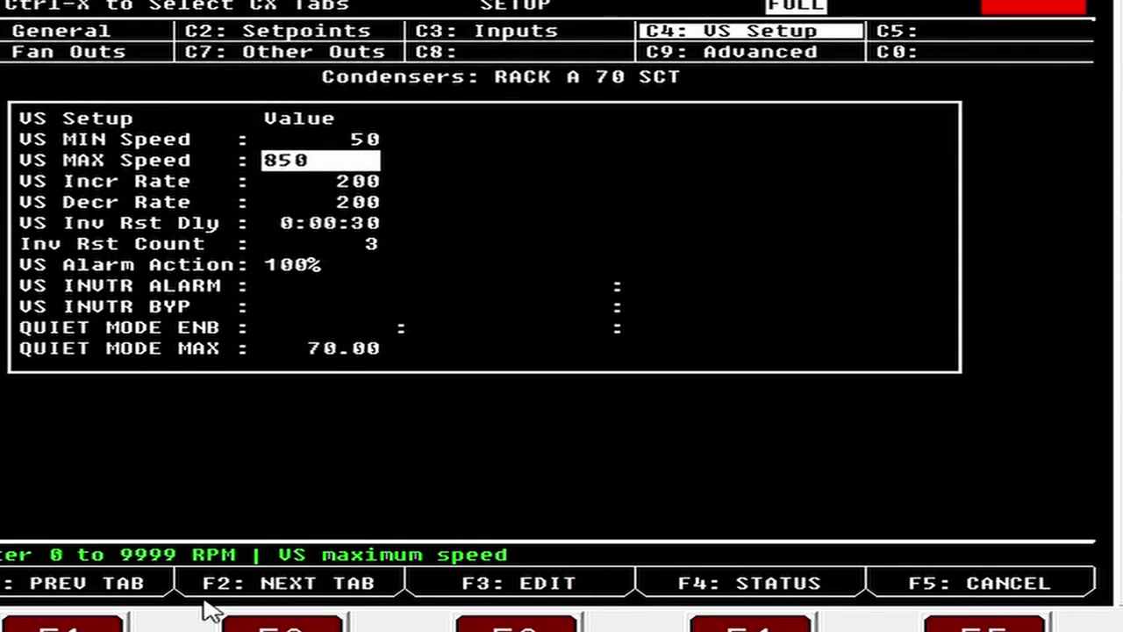
{"action": "key", "text": "Return"}
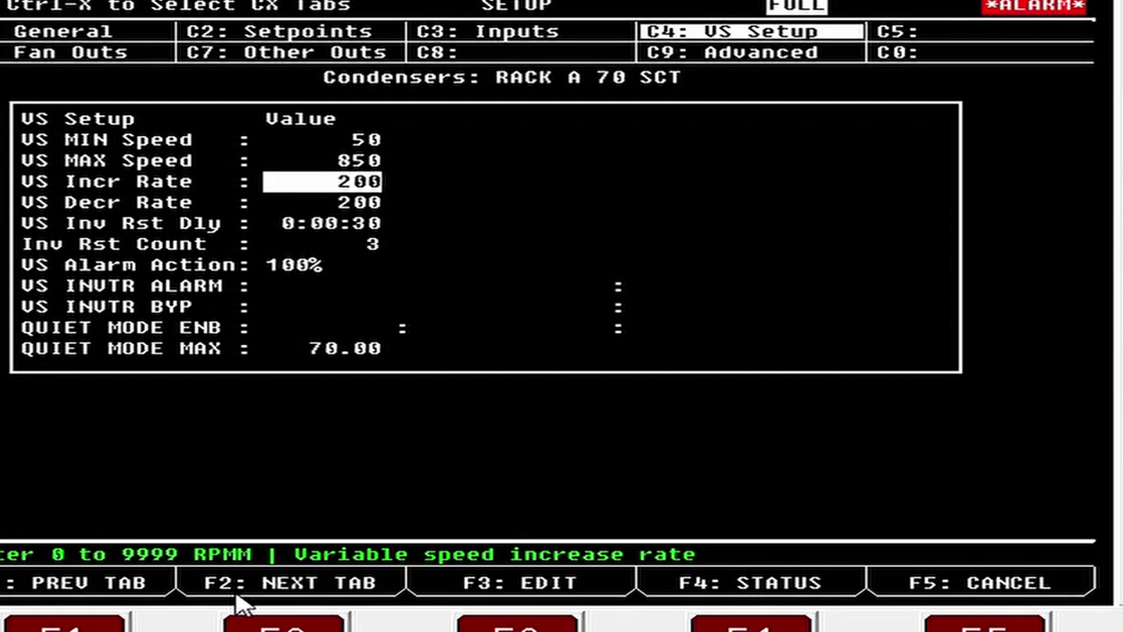
Set the variable speed increase rate to 350 and the decrease rate to 450 RPM per minute.
{"action": "type", "text": "450"}
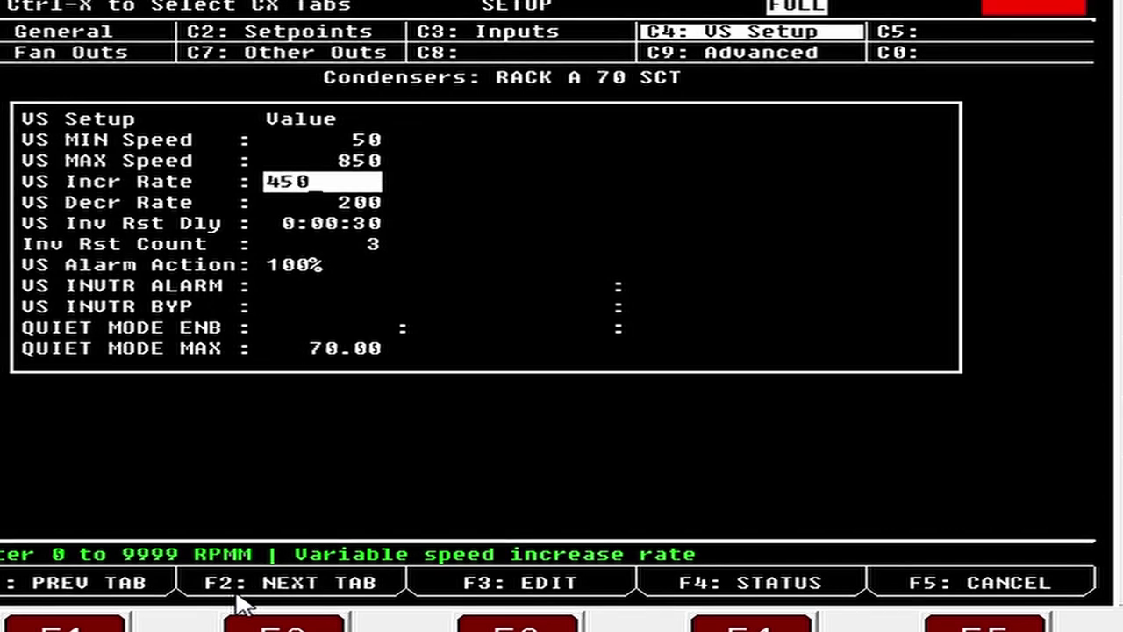
{"action": "key", "text": "Return"}
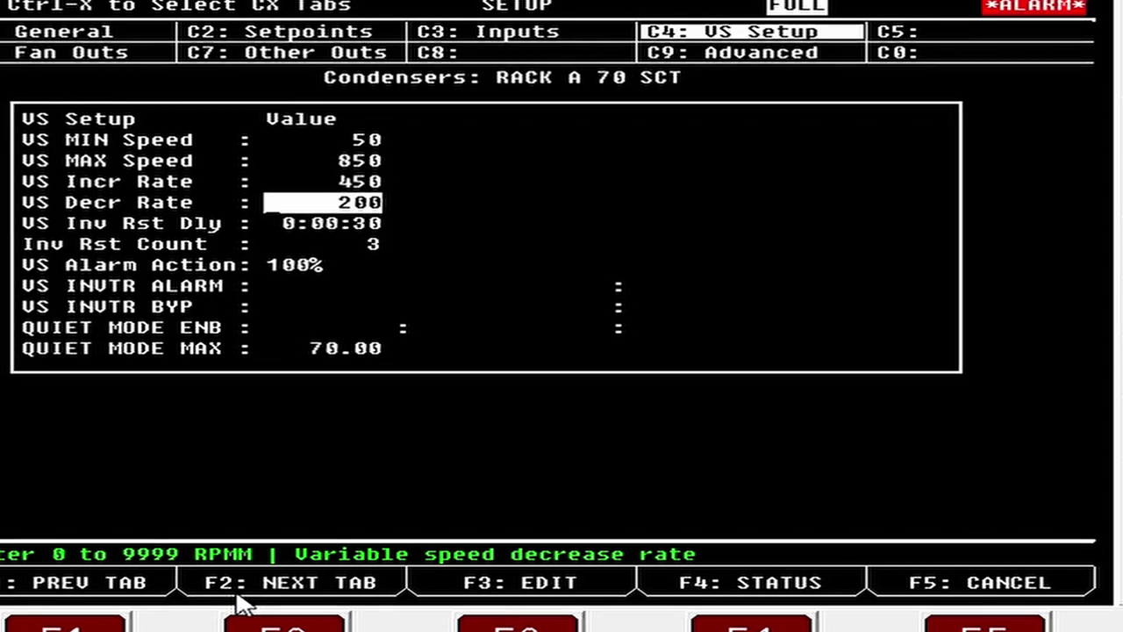
{"action": "type", "text": "450"}
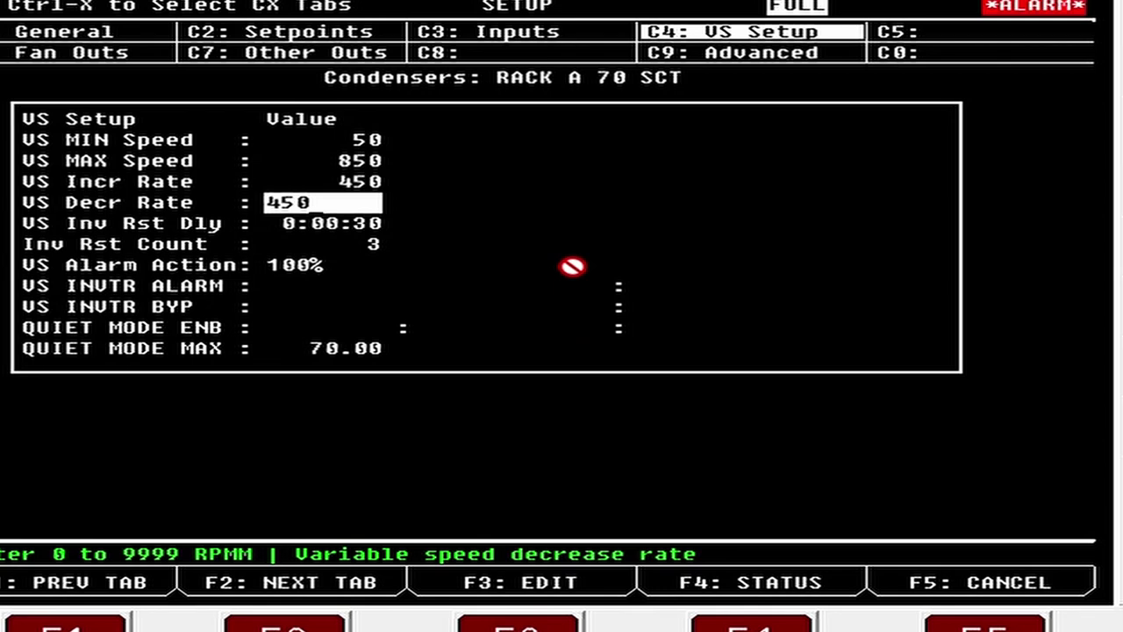
{"action": "key", "text": "Up"}
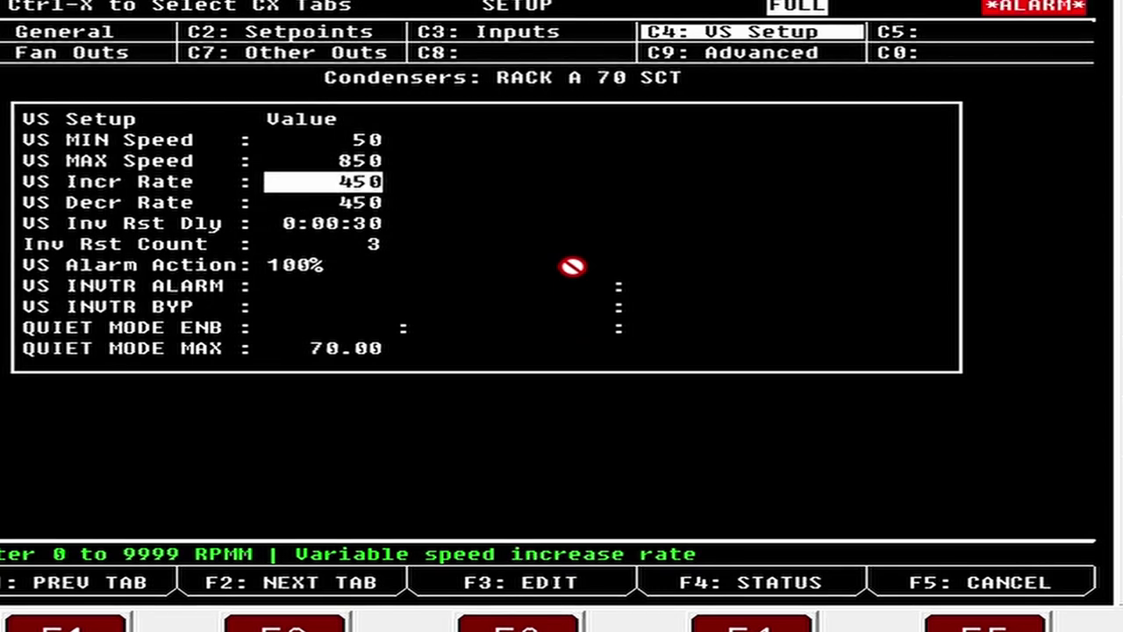
{"action": "type", "text": "35"}
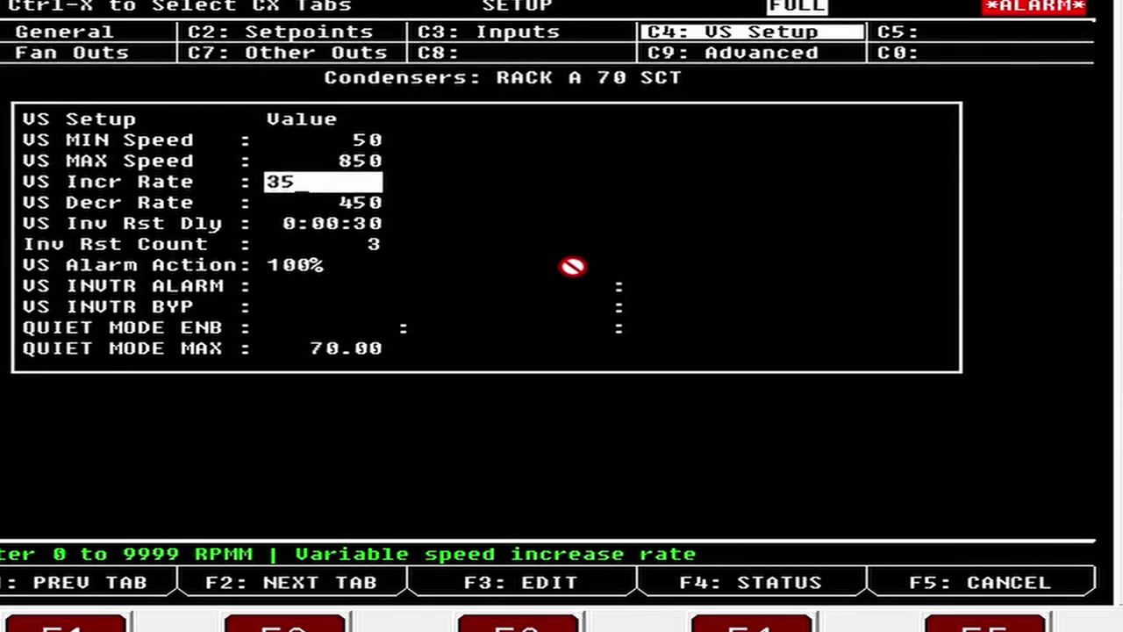
{"action": "type", "text": "0"}
{"action": "key", "text": "Return"}
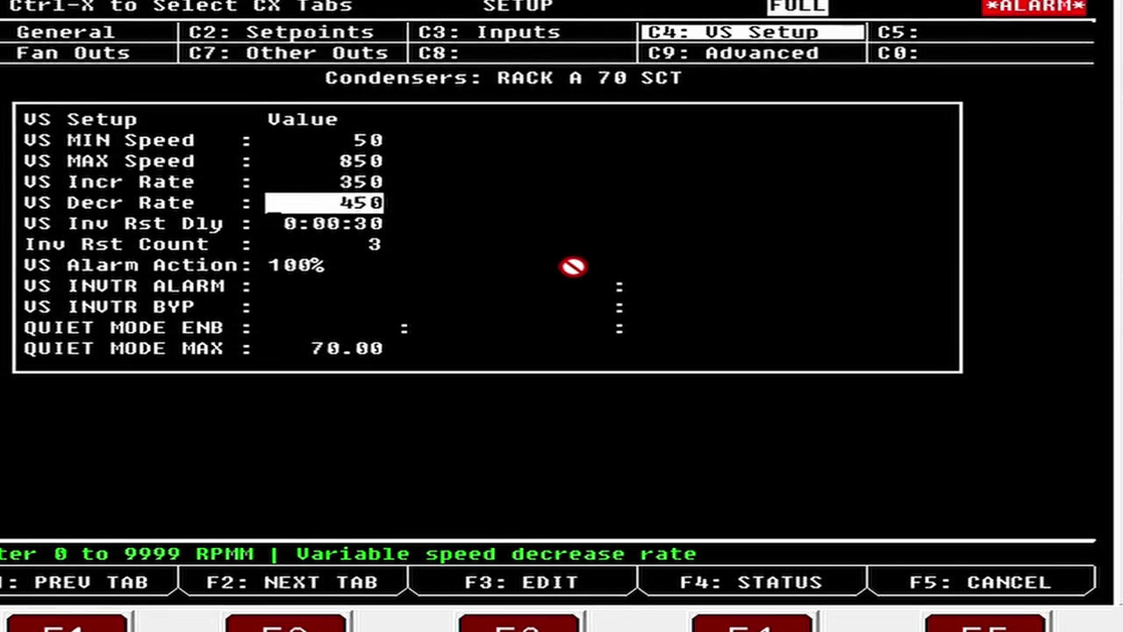
Review the remaining variable speed settings from the inverter reset delay to the inverter bypass input, reading the help text for VS Alarm Action.
{"action": "key", "text": "Down"}
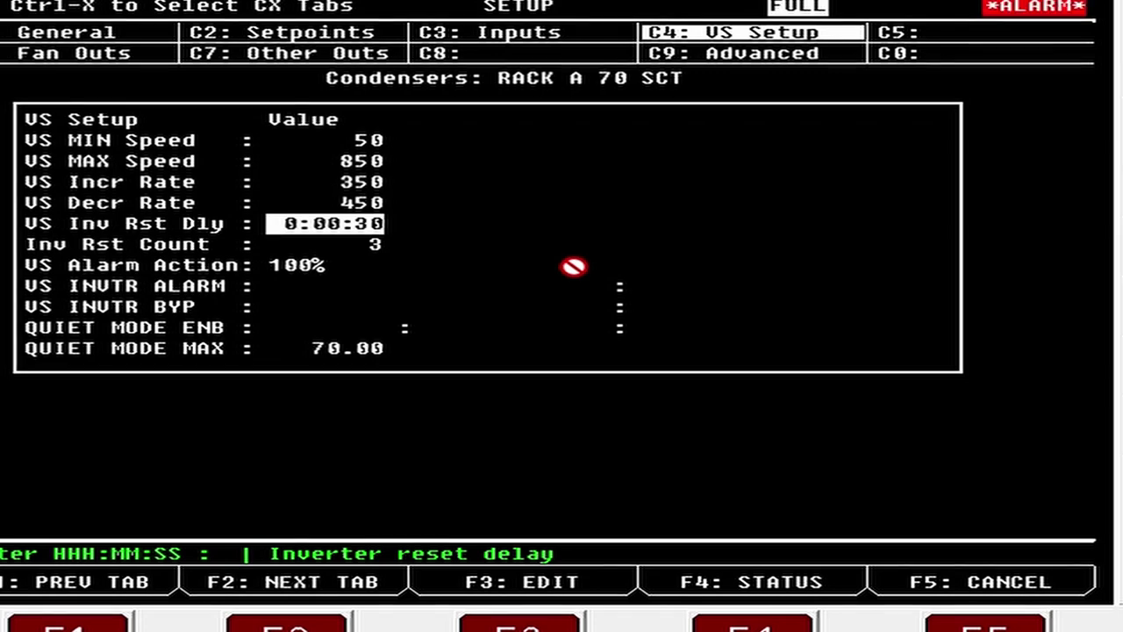
{"action": "key", "text": "Down"}
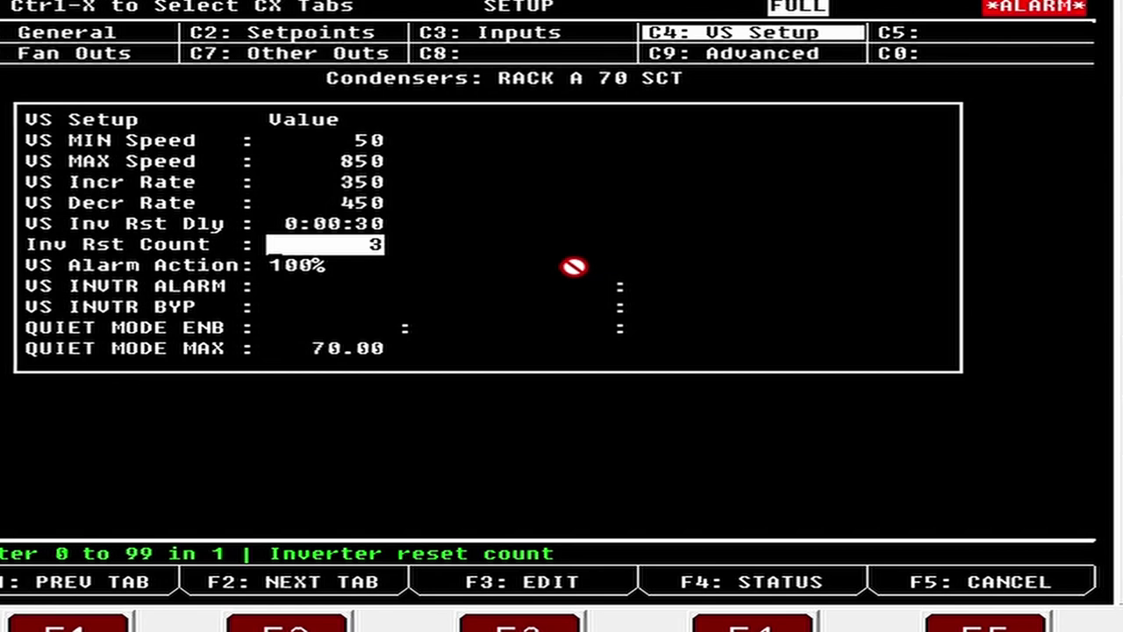
{"action": "key", "text": "Down"}
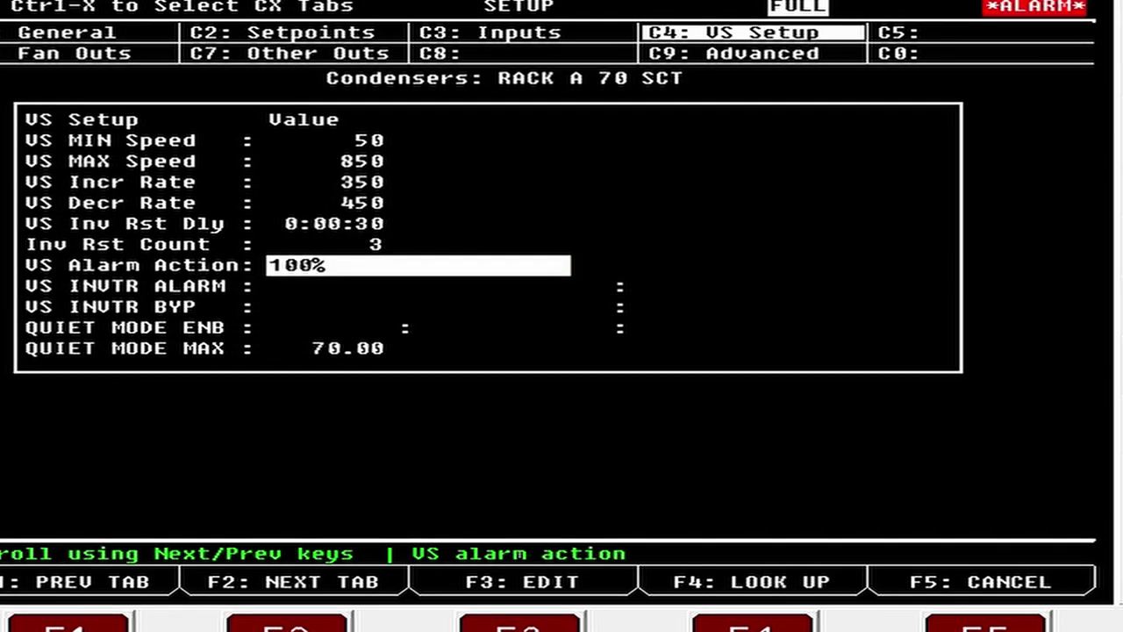
{"action": "key", "text": "question"}
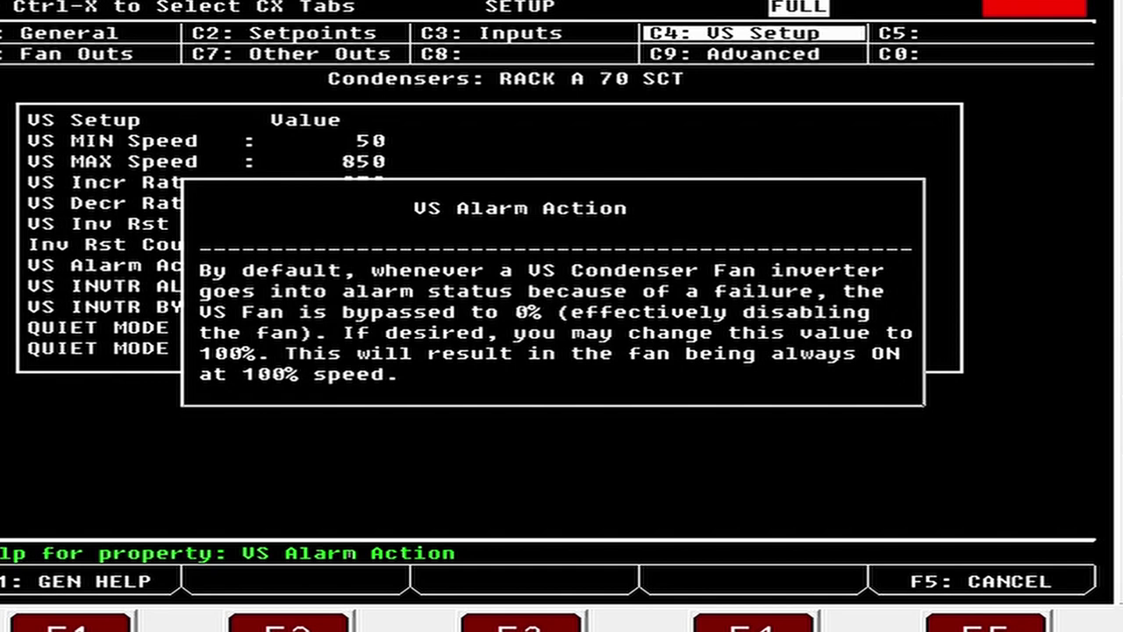
{"action": "key", "text": "F5"}
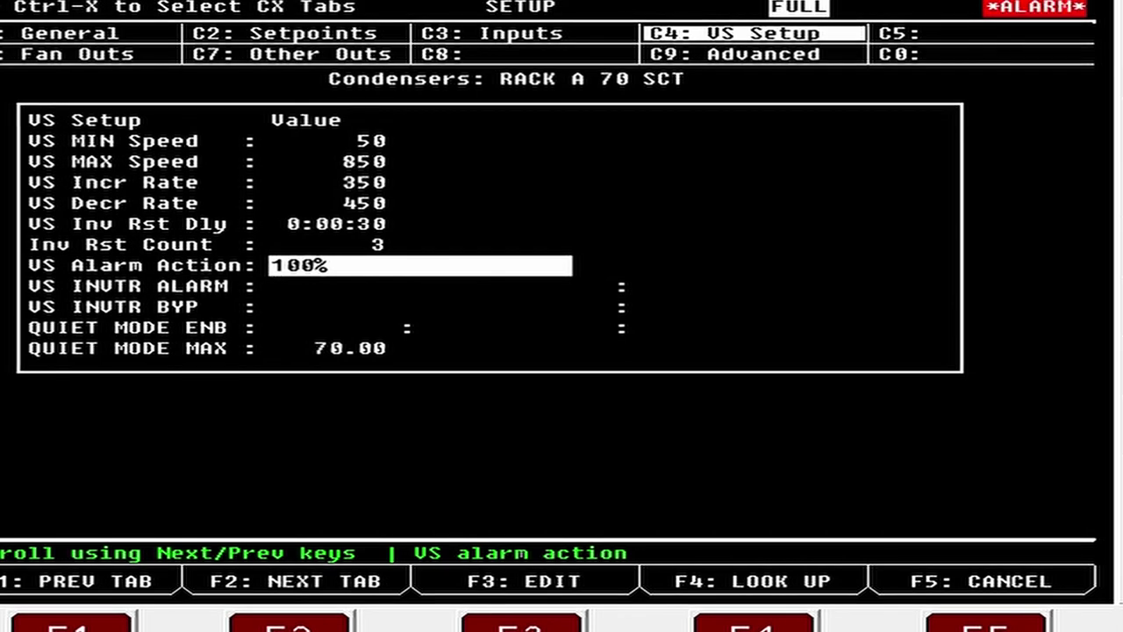
{"action": "key", "text": "Down"}
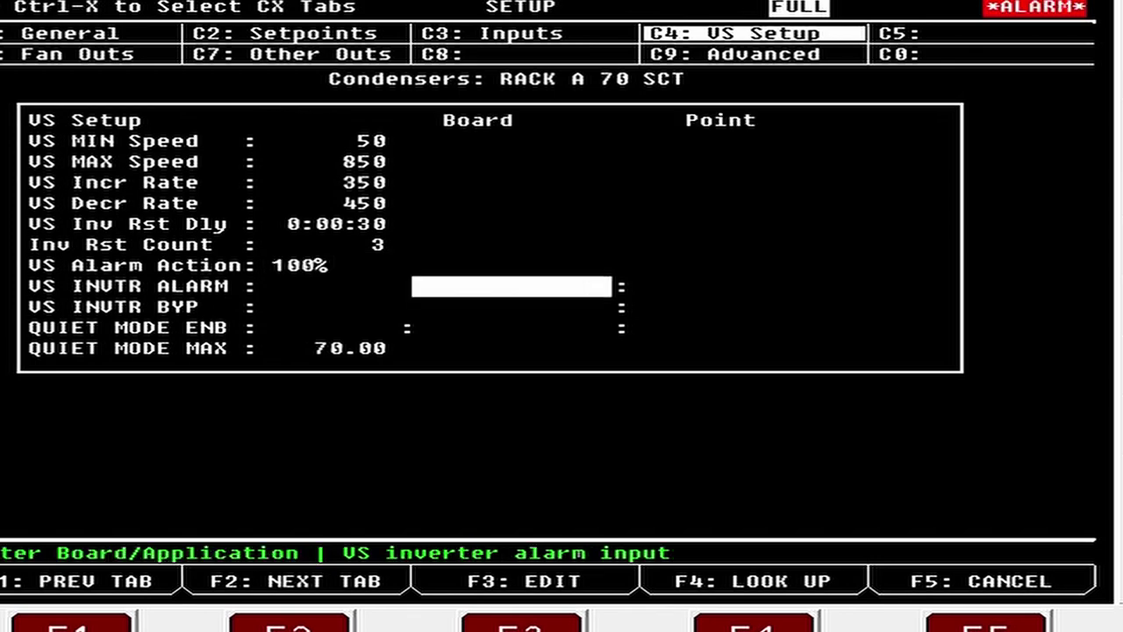
{"action": "key", "text": "Down"}
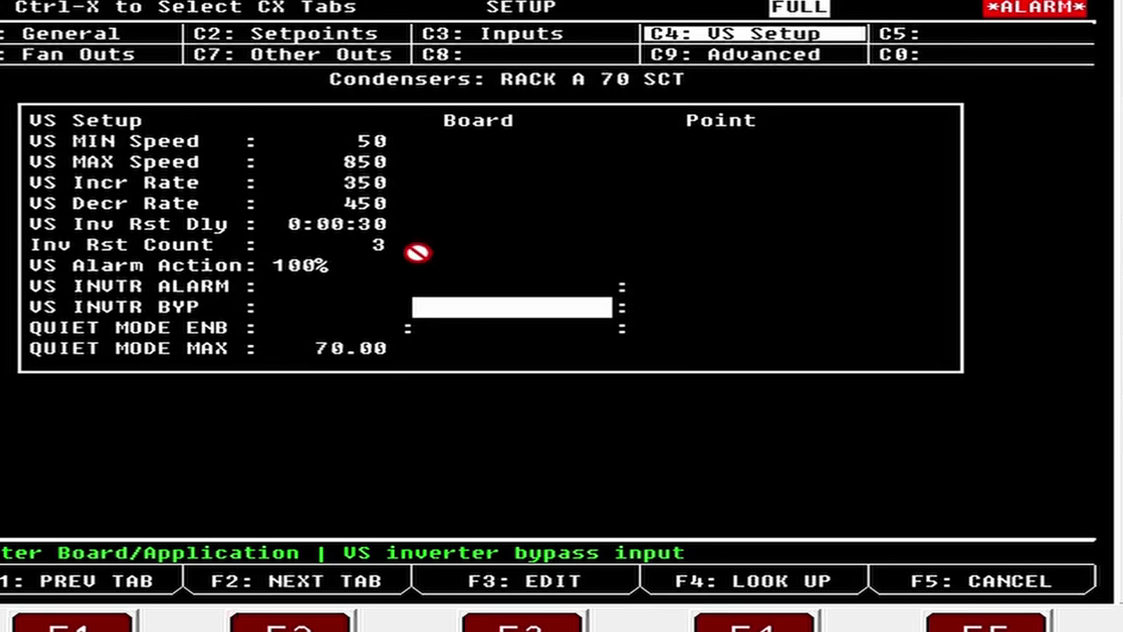
In the condenser's fan outputs, change the VS FAN STATE output to the Board : Point format.
{"action": "left_click", "coordinate": [294, 623]}
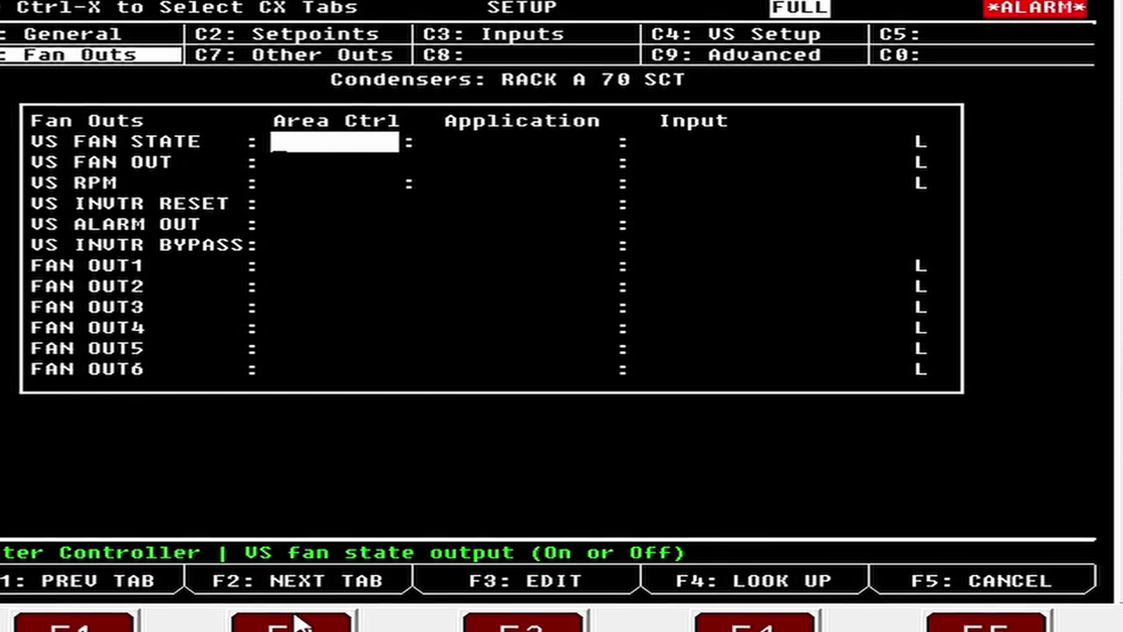
{"action": "left_click", "coordinate": [537, 625]}
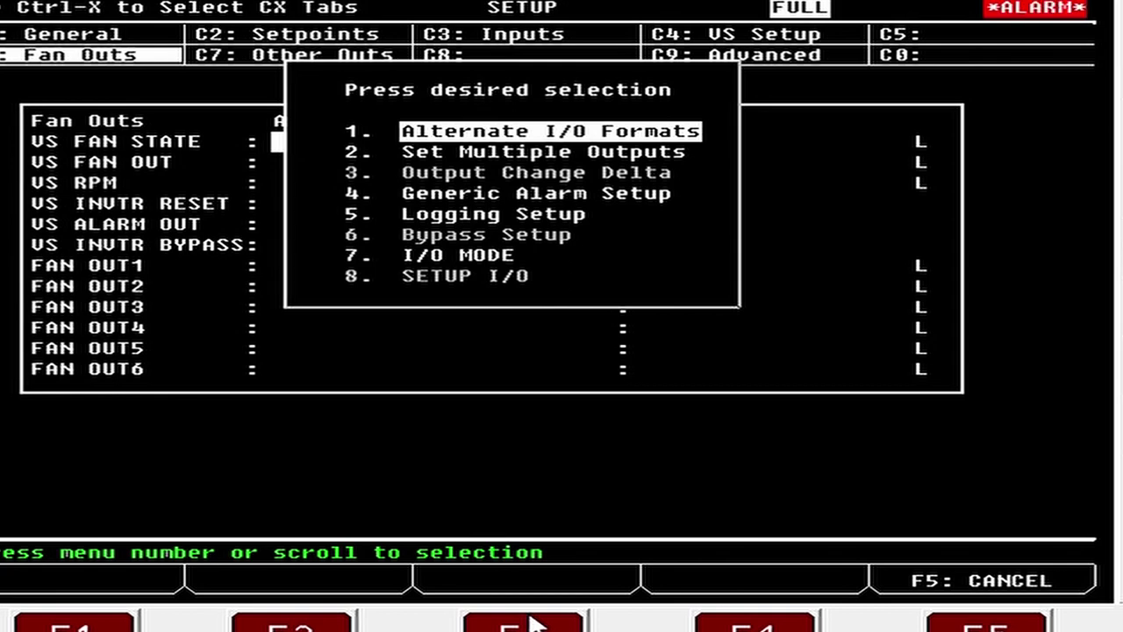
{"action": "key", "text": "1"}
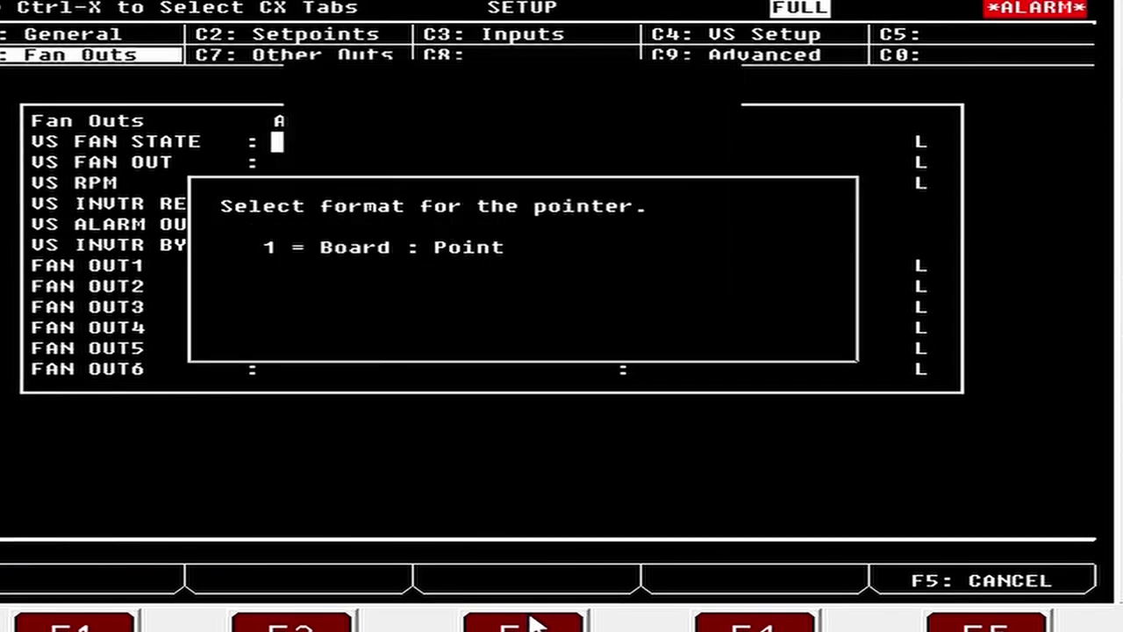
{"action": "key", "text": "1"}
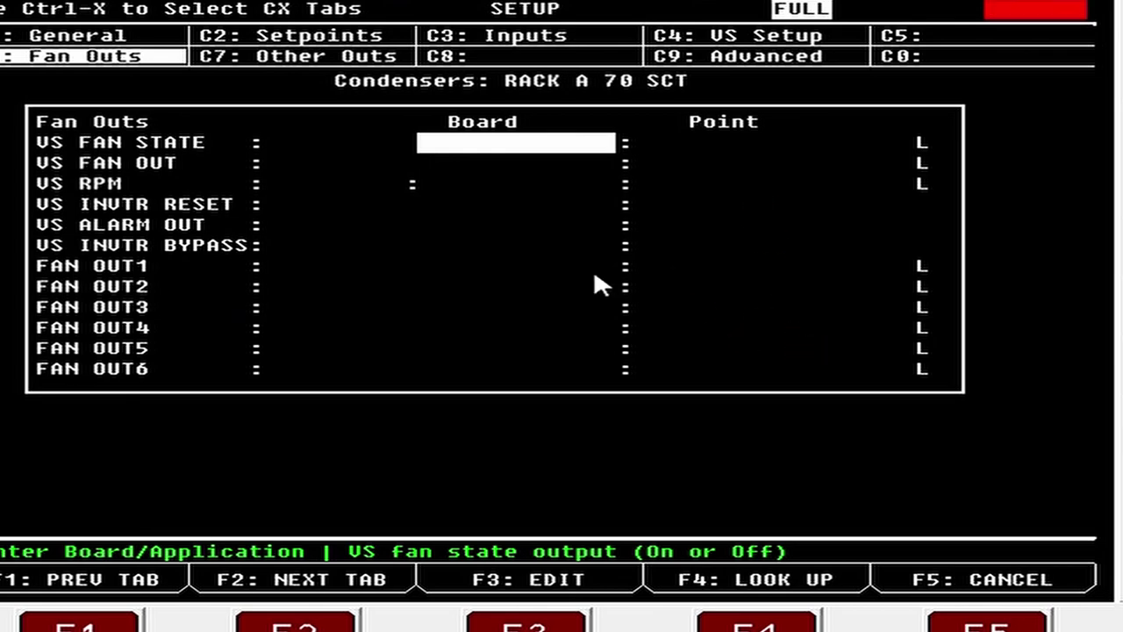
In the condenser's other outputs, assign the fast recovery setpoint output (FST REC SP OUT) to the BASE LOG logging group.
{"action": "left_click", "coordinate": [298, 625]}
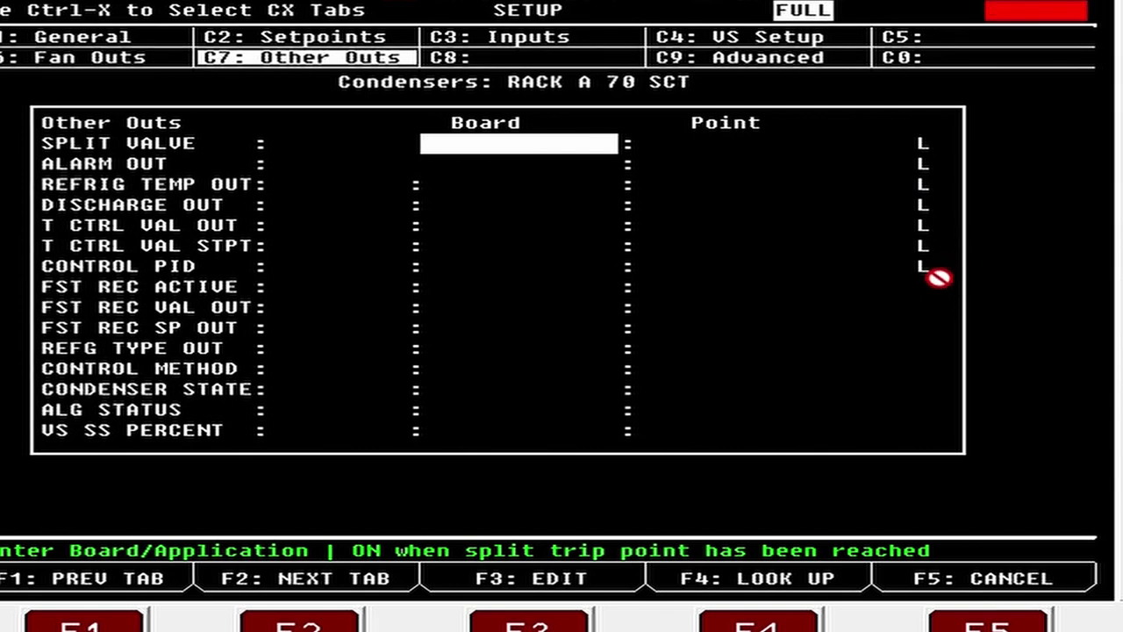
{"action": "key", "text": "Down"}
{"action": "key", "text": "Down"}
{"action": "key", "text": "Down"}
{"action": "key", "text": "Down"}
{"action": "key", "text": "Down"}
{"action": "key", "text": "Down"}
{"action": "key", "text": "Down"}
{"action": "key", "text": "Down"}
{"action": "key", "text": "Down"}
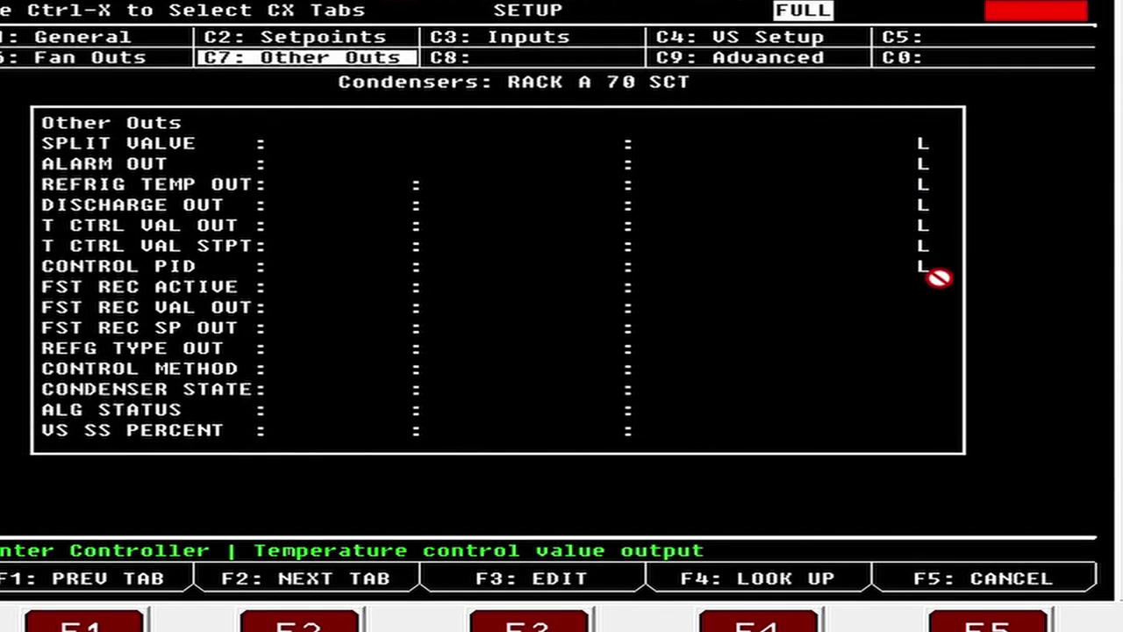
{"action": "key", "text": "Down"}
{"action": "key", "text": "Up"}
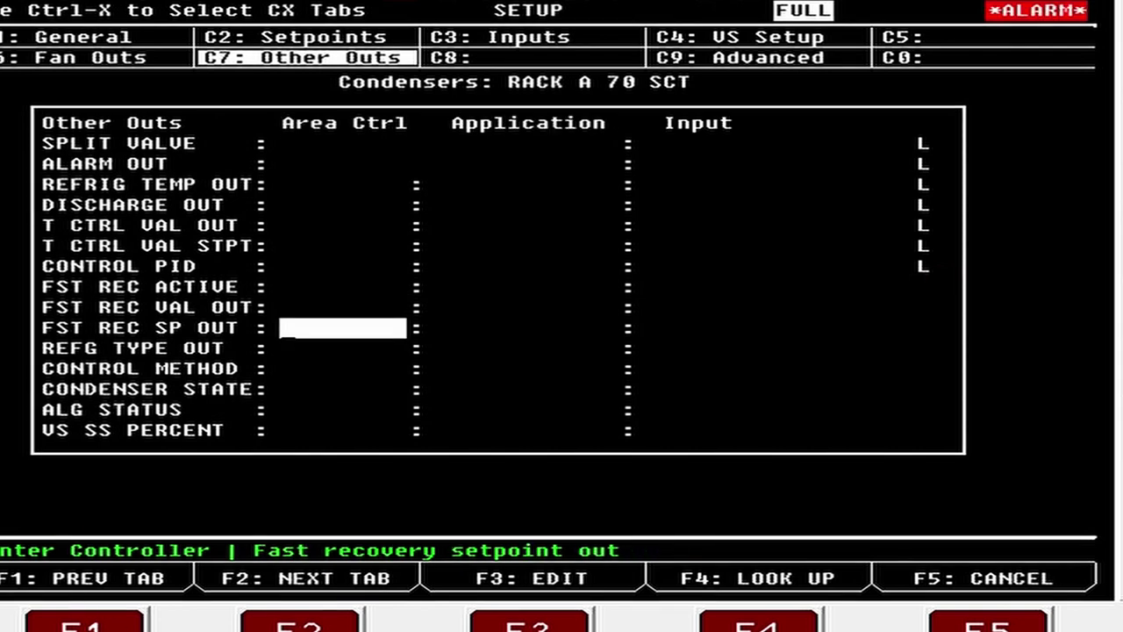
{"action": "left_click", "coordinate": [537, 617]}
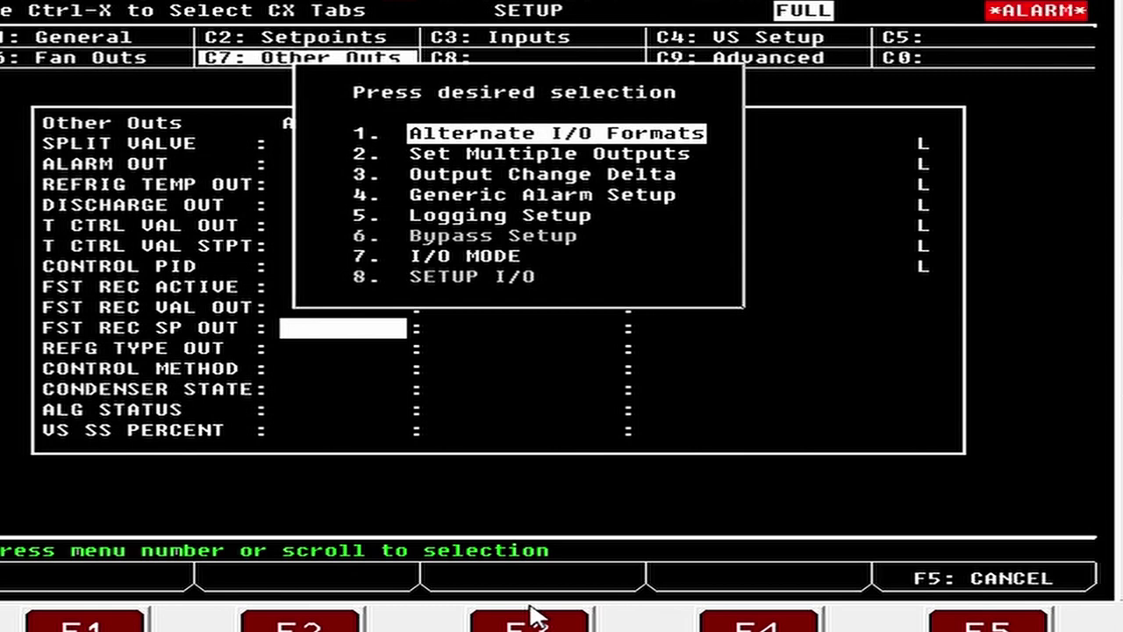
{"action": "key", "text": "Down"}
{"action": "key", "text": "Down"}
{"action": "key", "text": "Down"}
{"action": "key", "text": "Down"}
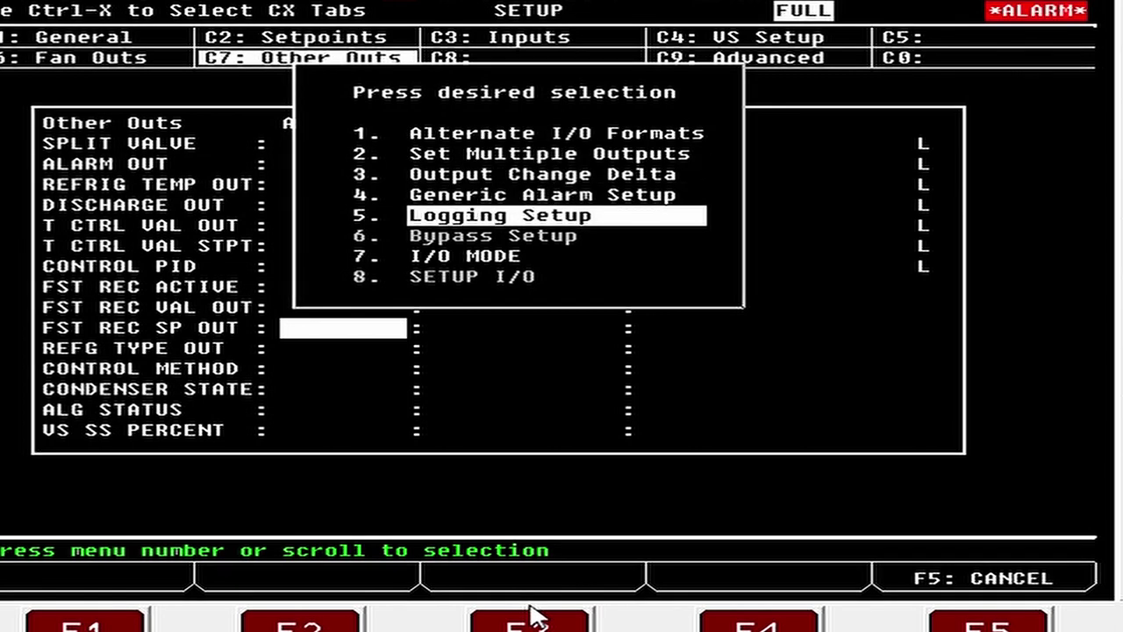
{"action": "key", "text": "Return"}
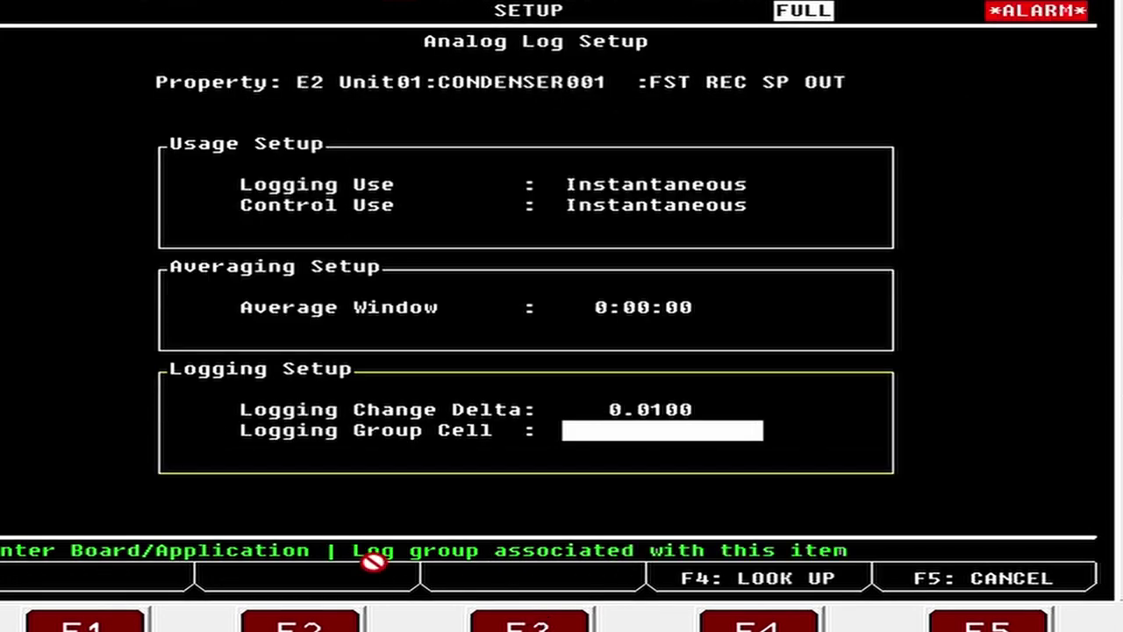
{"action": "left_click", "coordinate": [760, 609]}
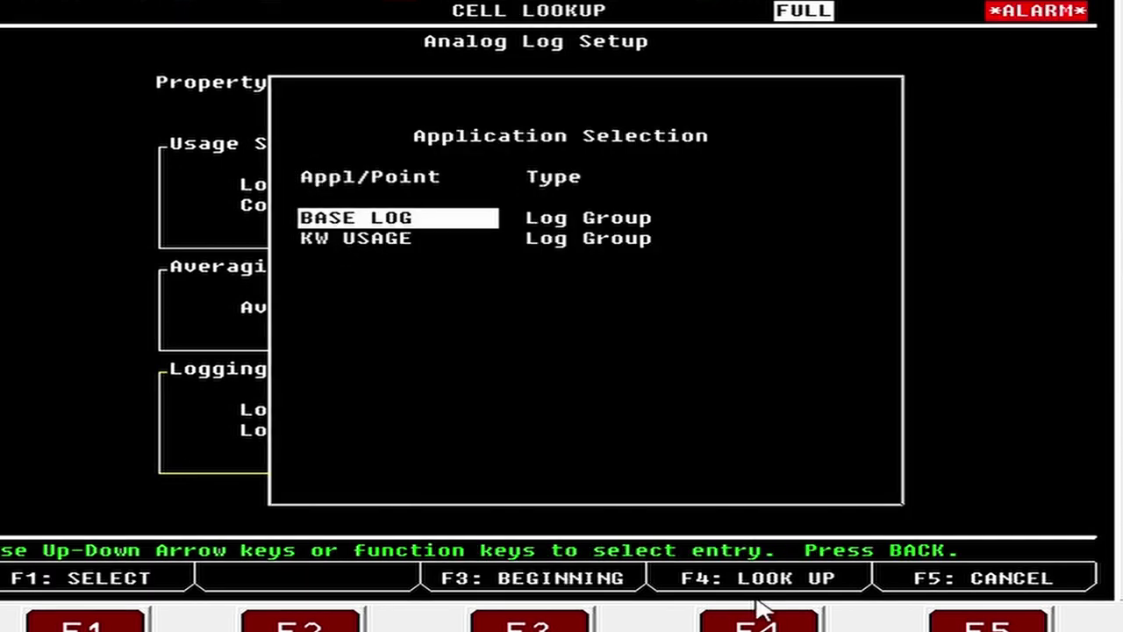
{"action": "key", "text": "Return"}
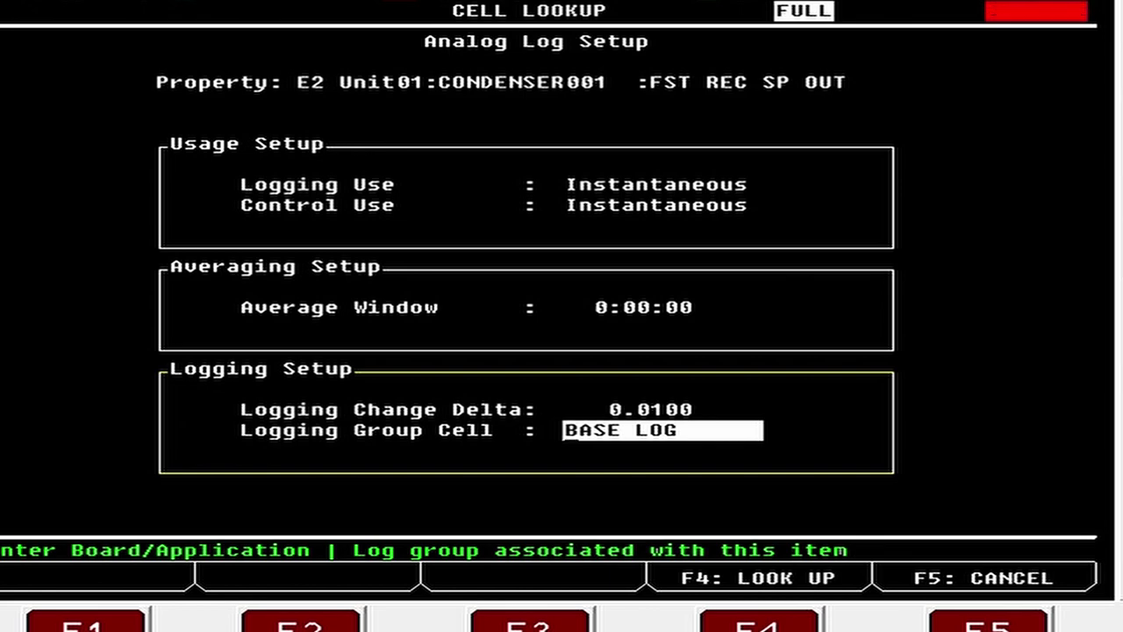
{"action": "key", "text": "Return"}
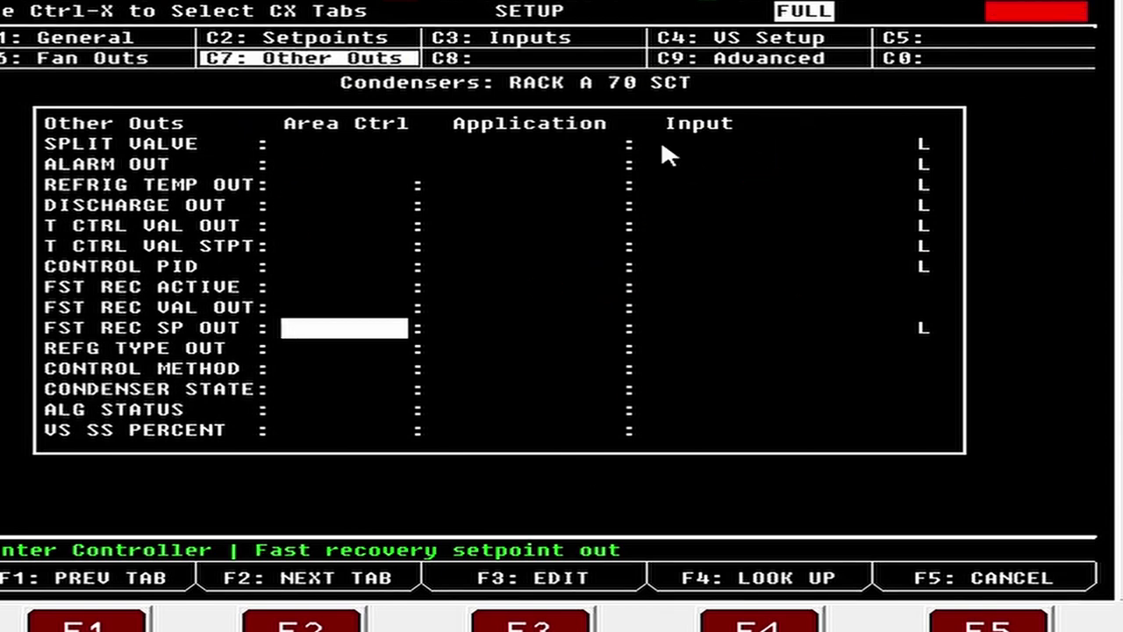
Review the condenser's advanced settings, reading the help text for Setpoint Pos and P-Gain.
{"action": "left_click", "coordinate": [323, 622]}
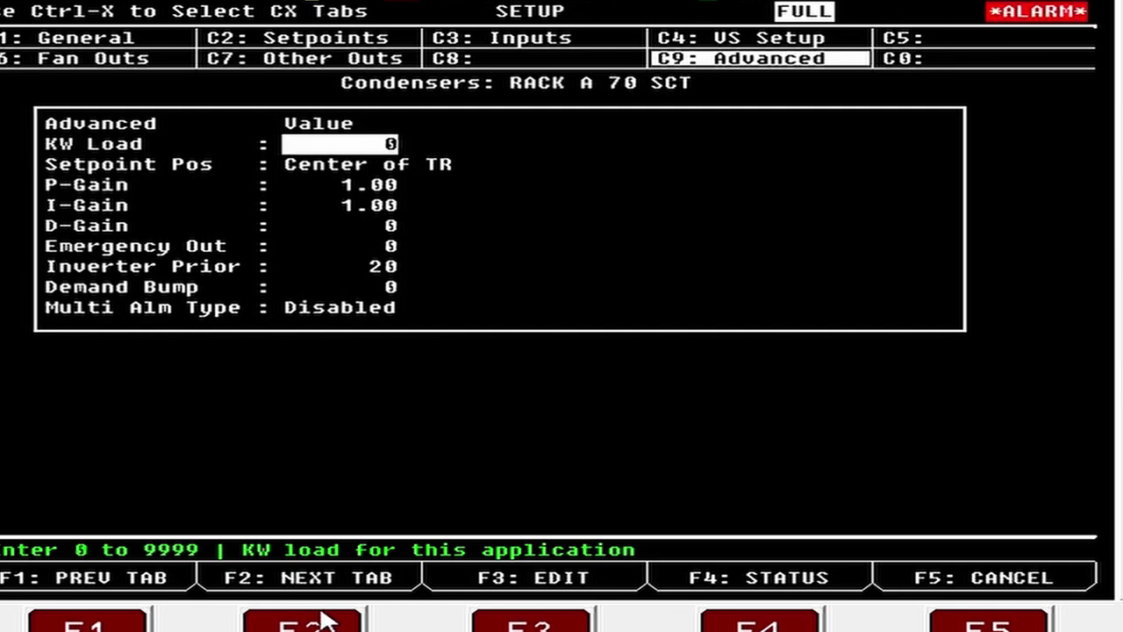
{"action": "key", "text": "Down"}
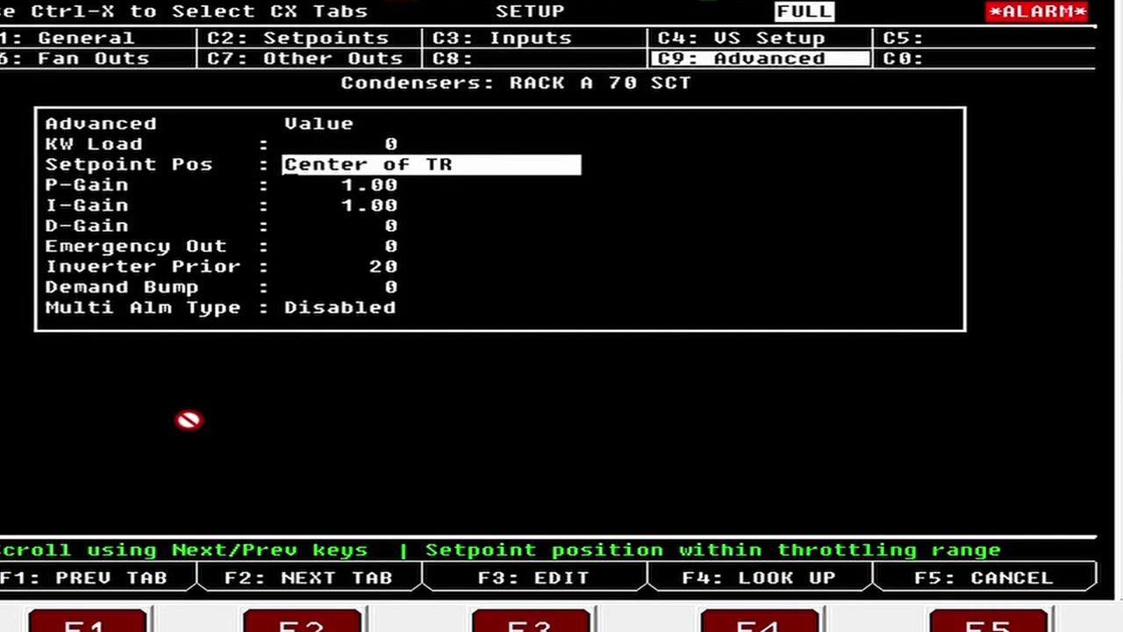
{"action": "key", "text": "shift+slash"}
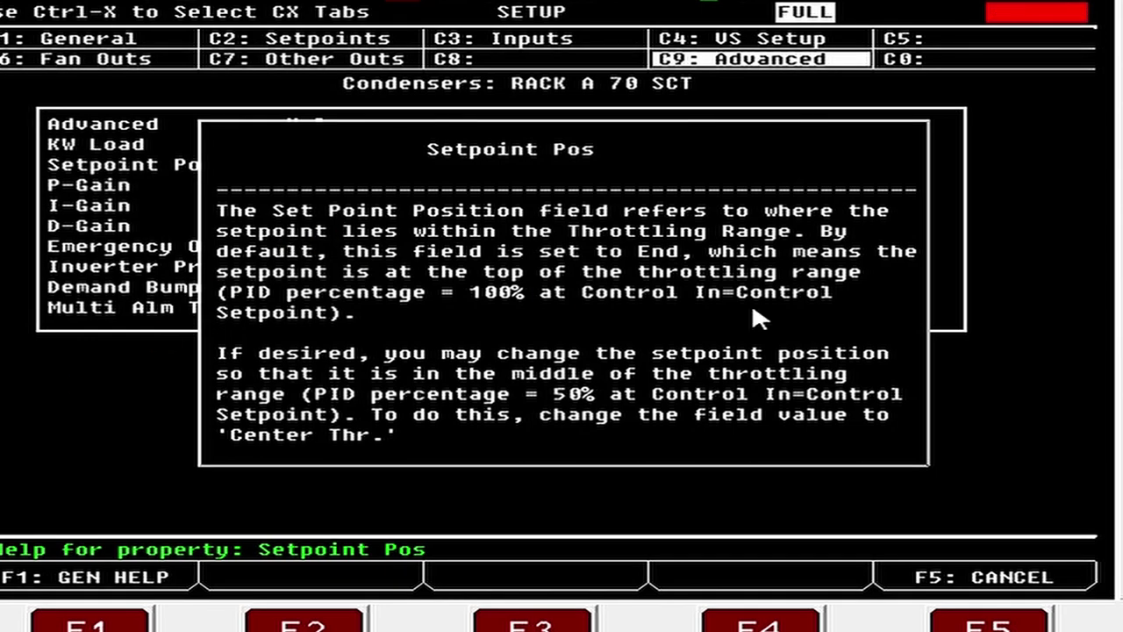
{"action": "key", "text": "F5"}
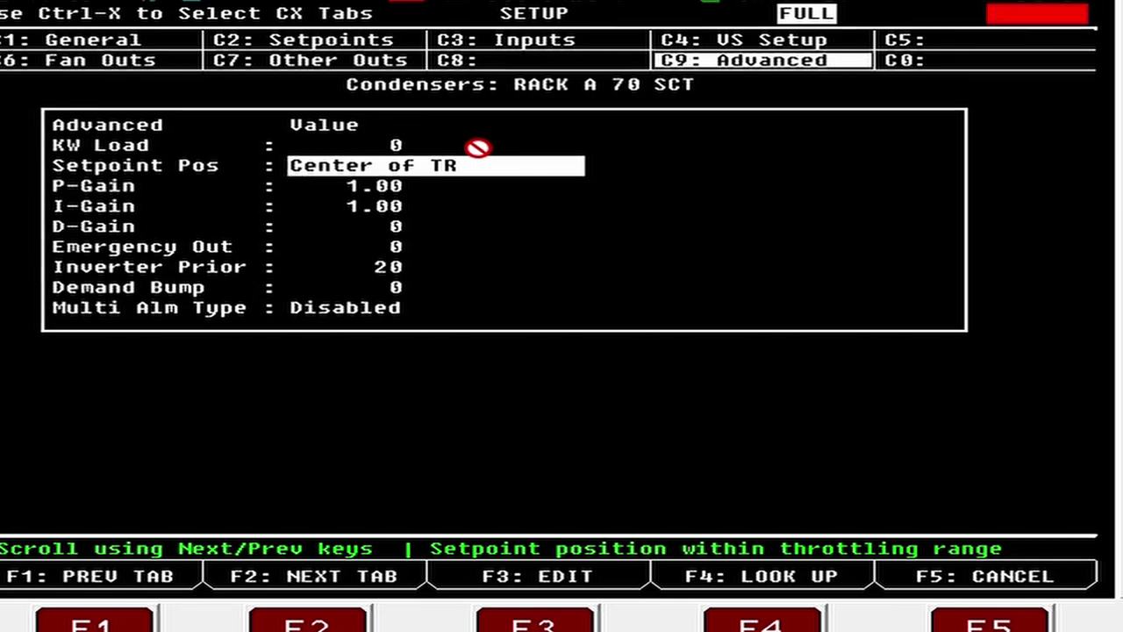
{"action": "left_click", "coordinate": [365, 188]}
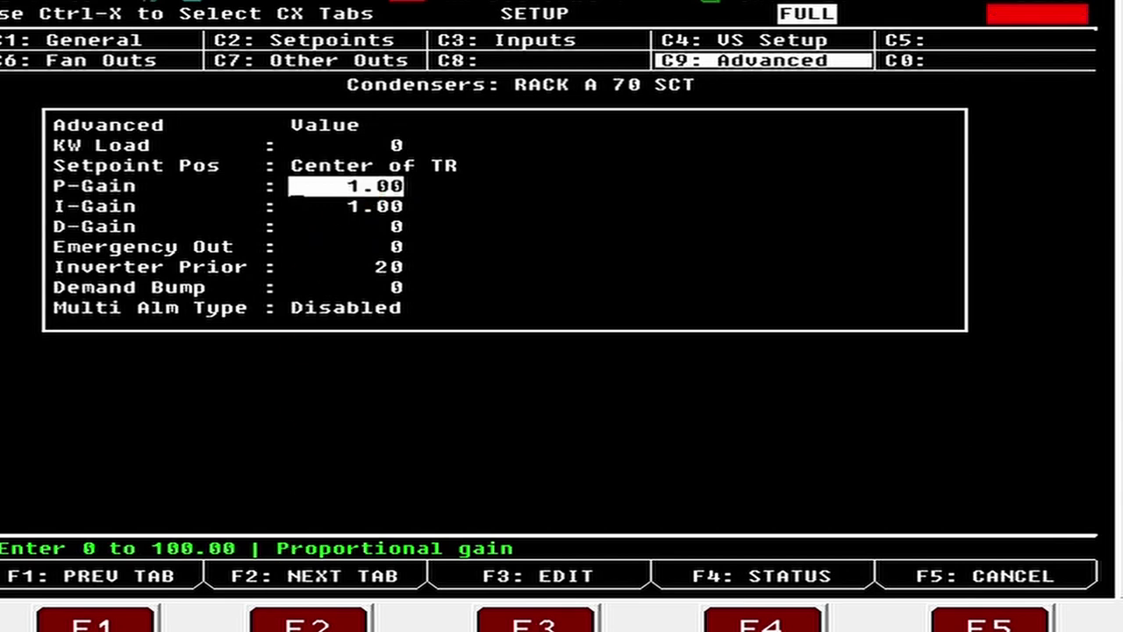
{"action": "key", "text": "question"}
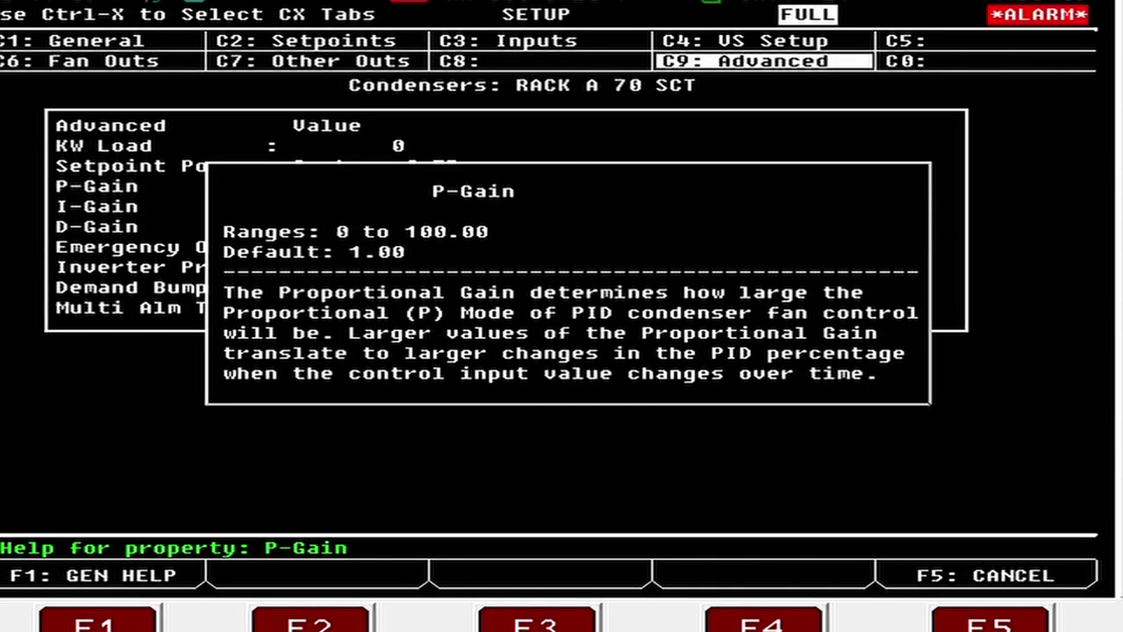
{"action": "key", "text": "F5"}
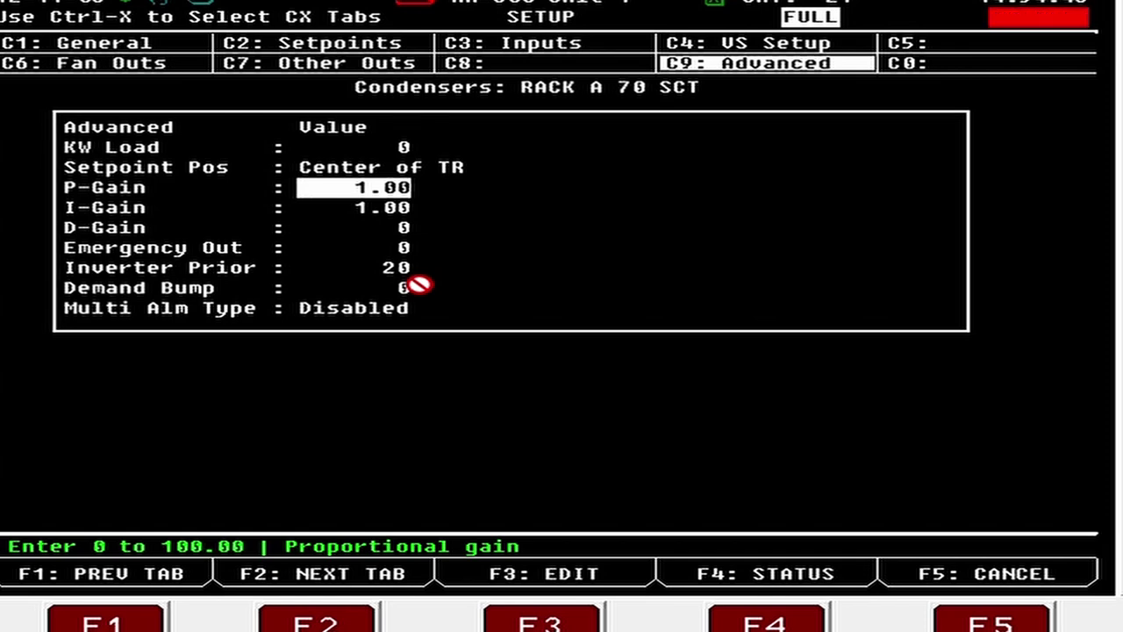
In the condenser's general settings, change the condenser type to EVAPORATIVE.
{"action": "left_click", "coordinate": [336, 600]}
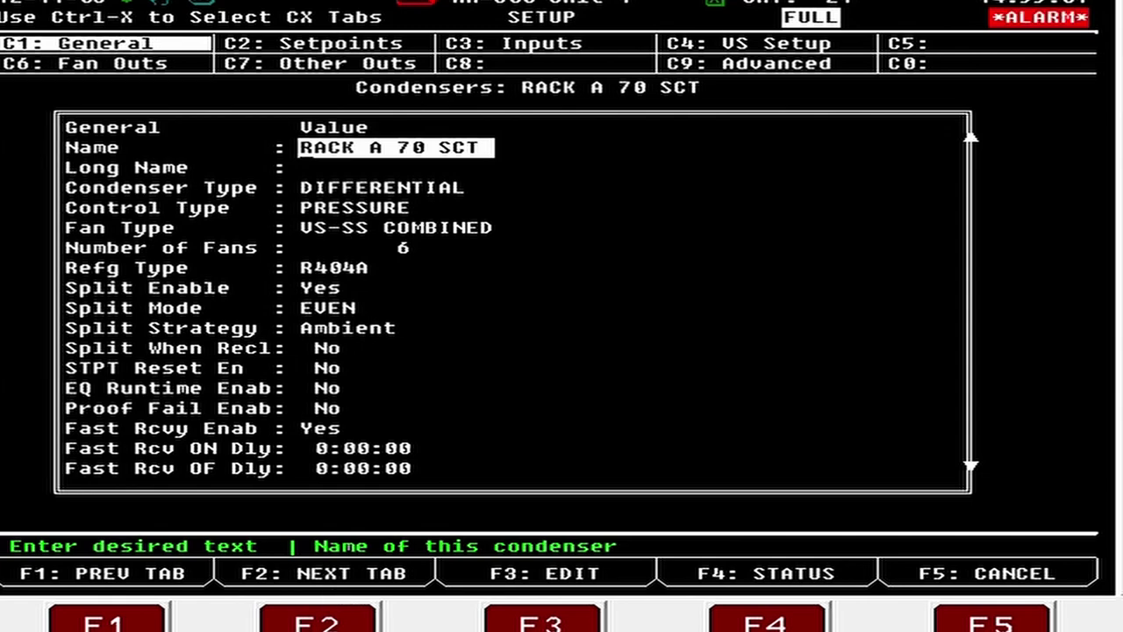
{"action": "left_click", "coordinate": [322, 623]}
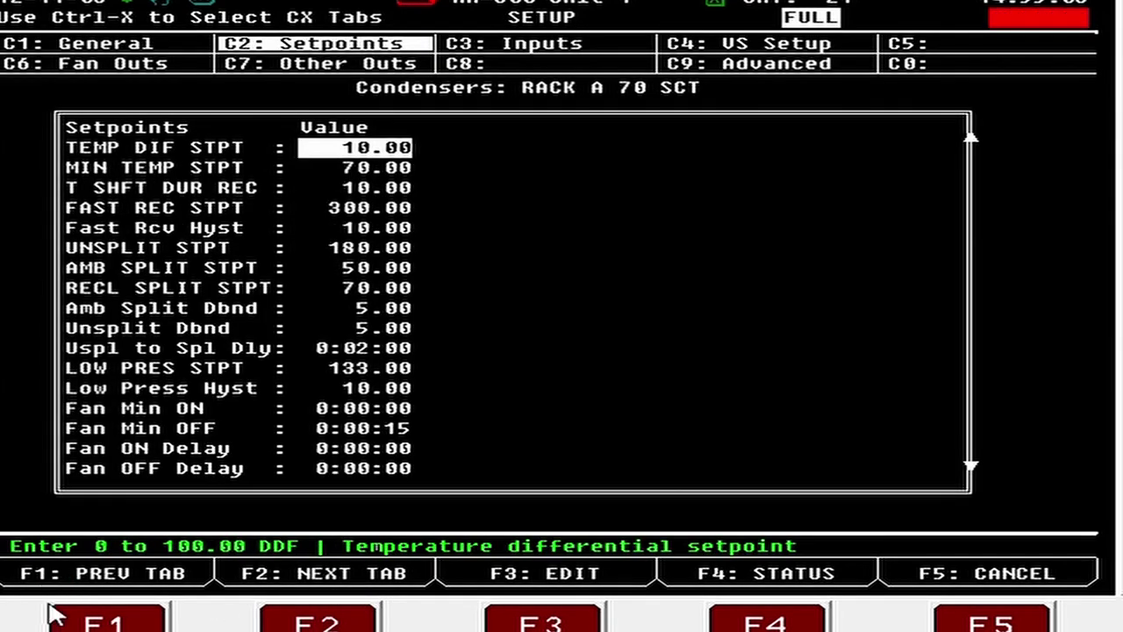
{"action": "left_click", "coordinate": [88, 621]}
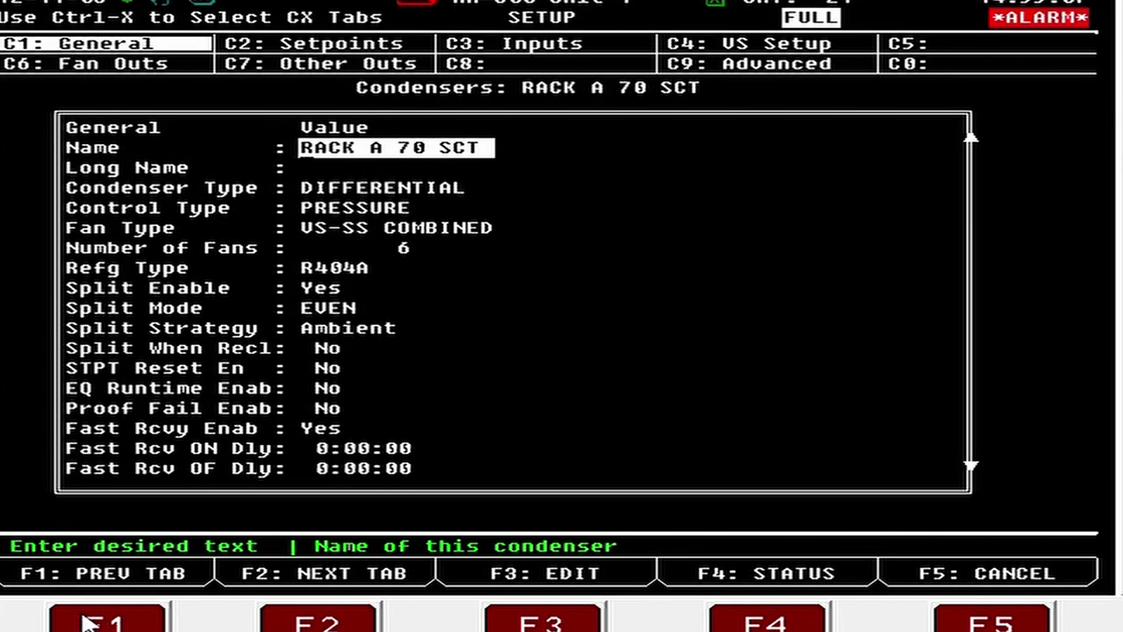
{"action": "key", "text": "Down"}
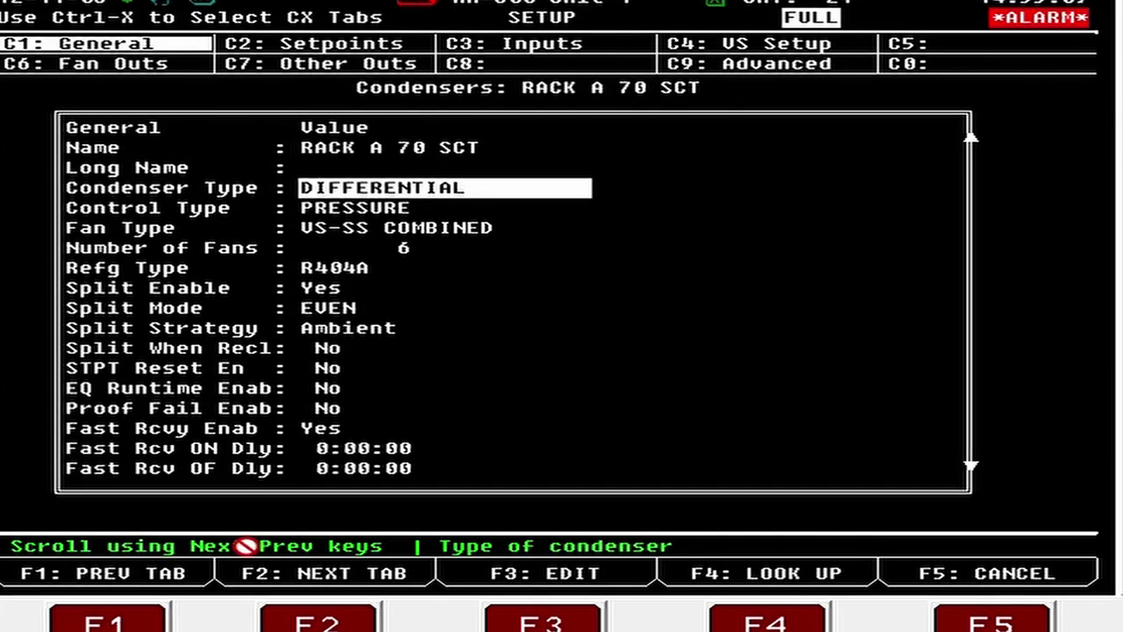
{"action": "left_click", "coordinate": [784, 595]}
{"action": "key", "text": "Down"}
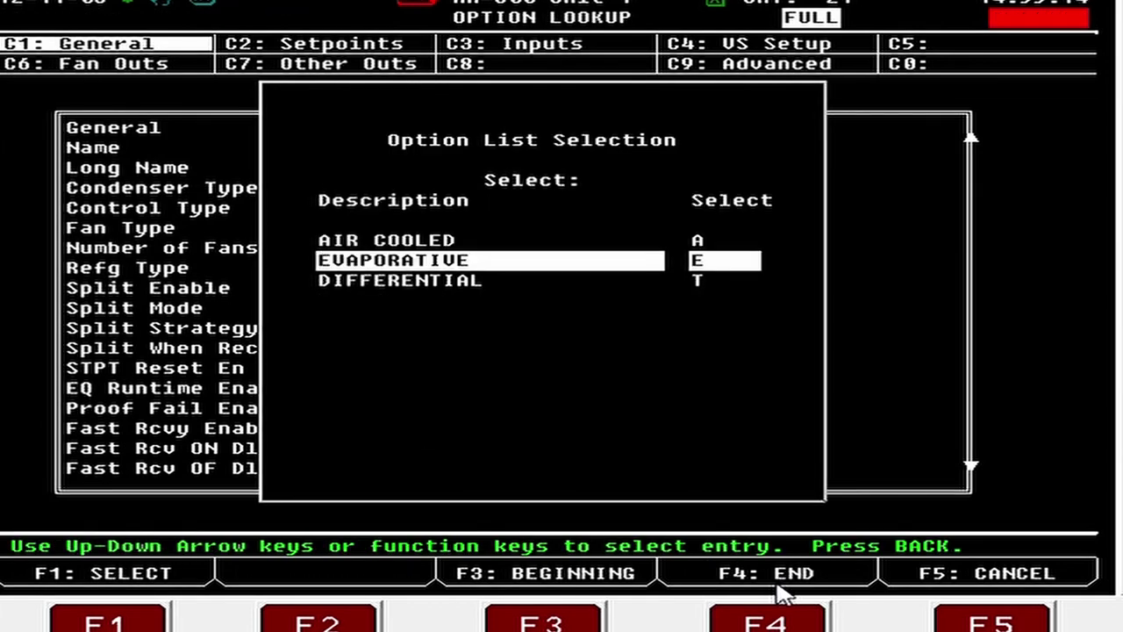
{"action": "key", "text": "F1"}
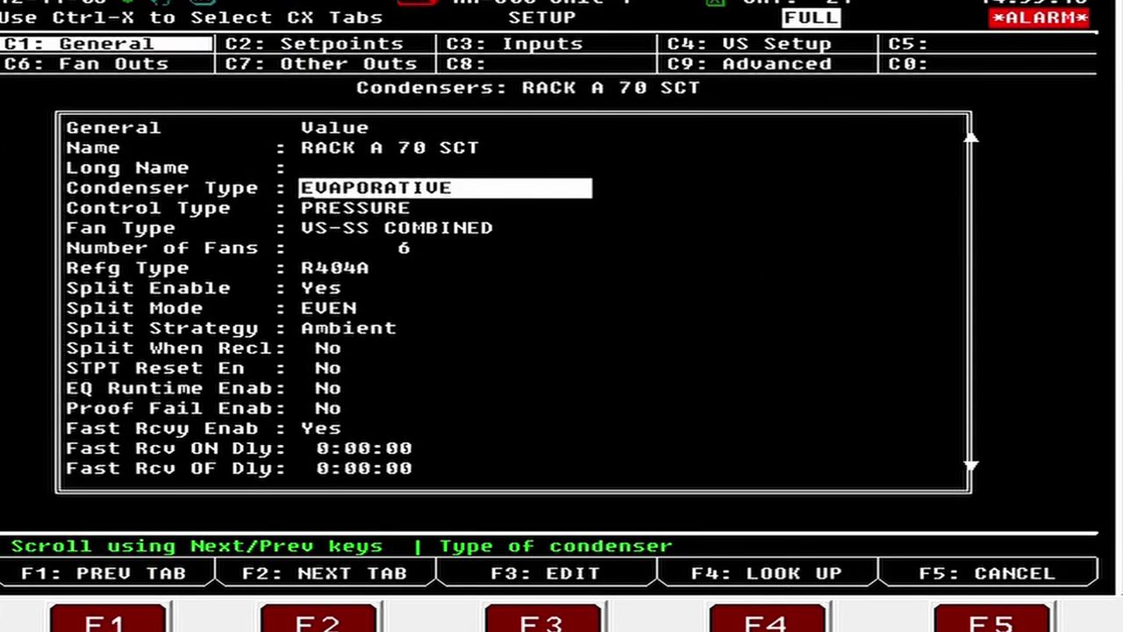
Check the evaporative condenser's setpoints and read the help text for the evaporative override setpoint (EVAP OVR STPT).
{"action": "left_click", "coordinate": [319, 621]}
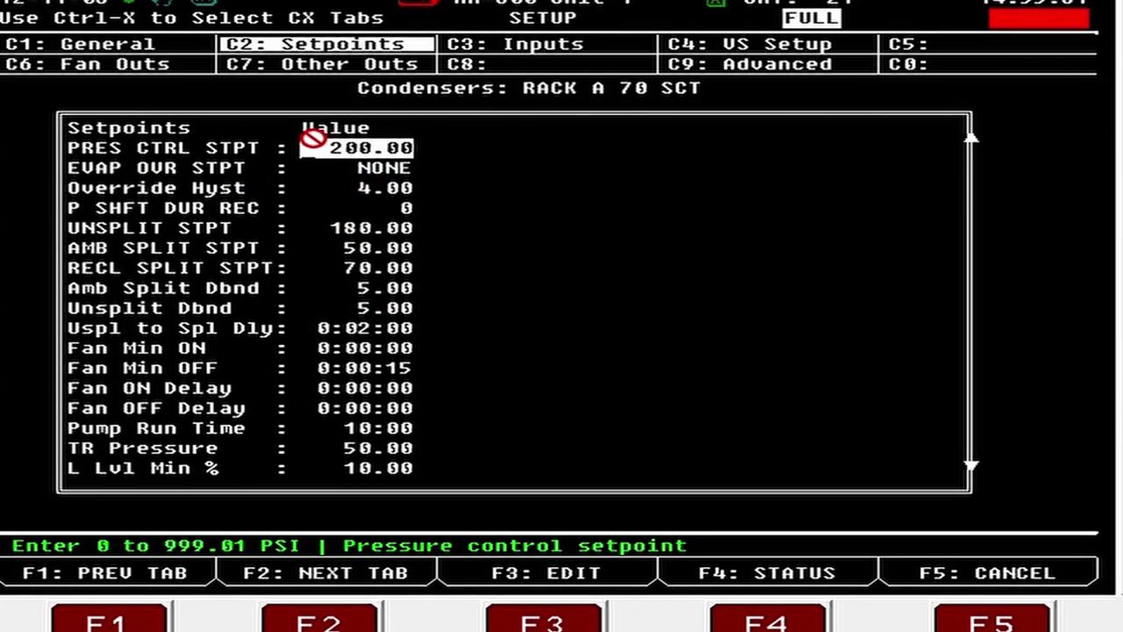
{"action": "key", "text": "Down"}
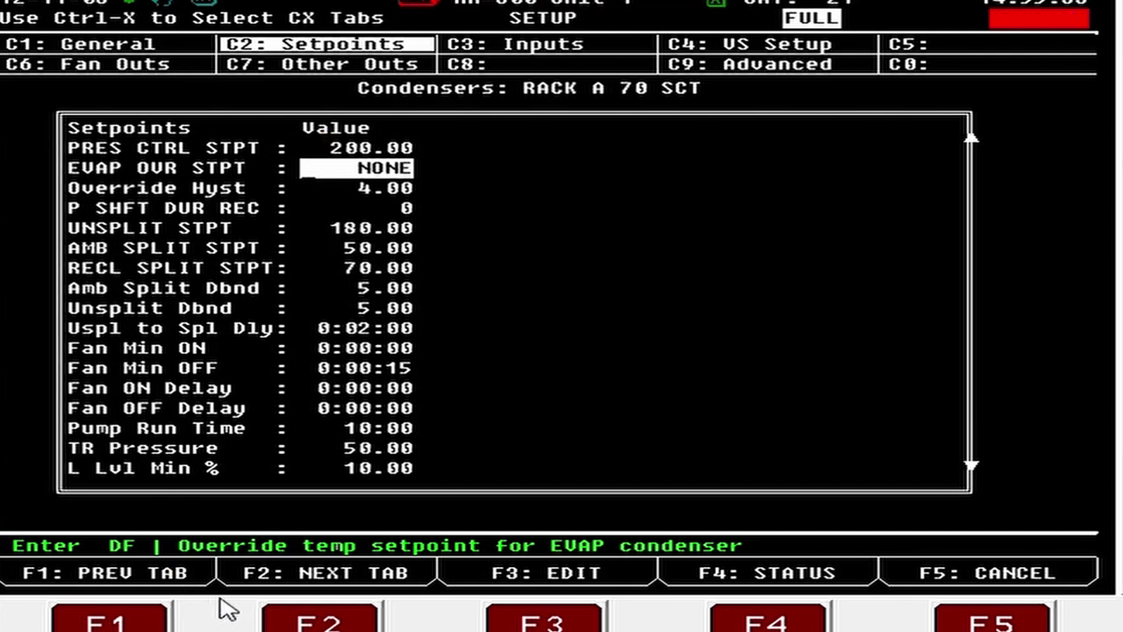
{"action": "key", "text": "question"}
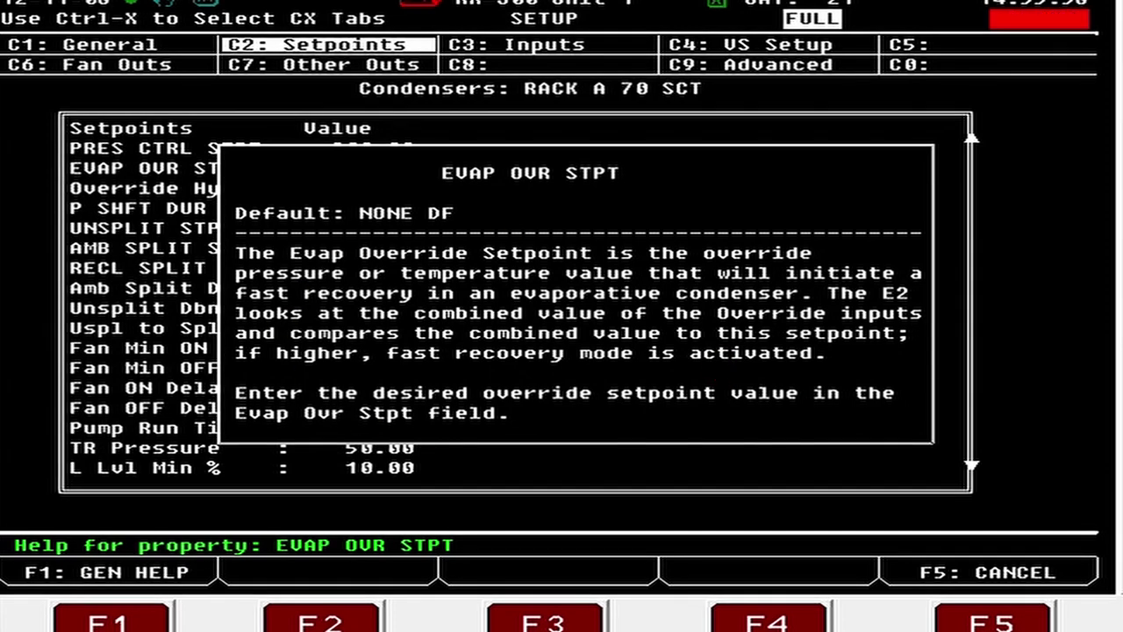
{"action": "key", "text": "F5"}
{"action": "key", "text": "question"}
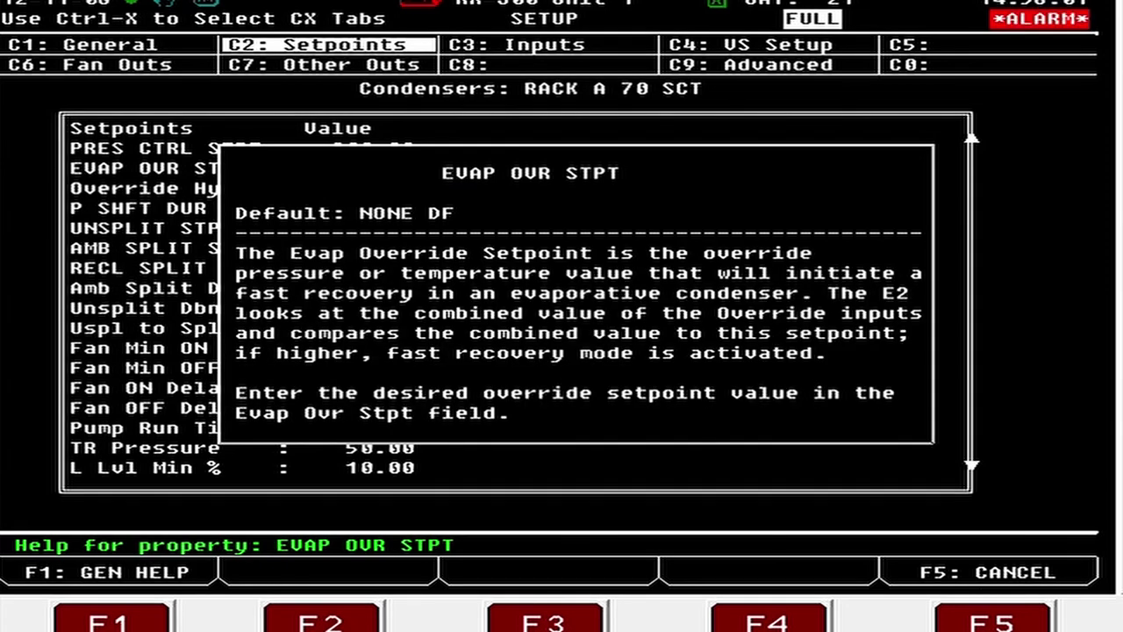
{"action": "key", "text": "F5"}
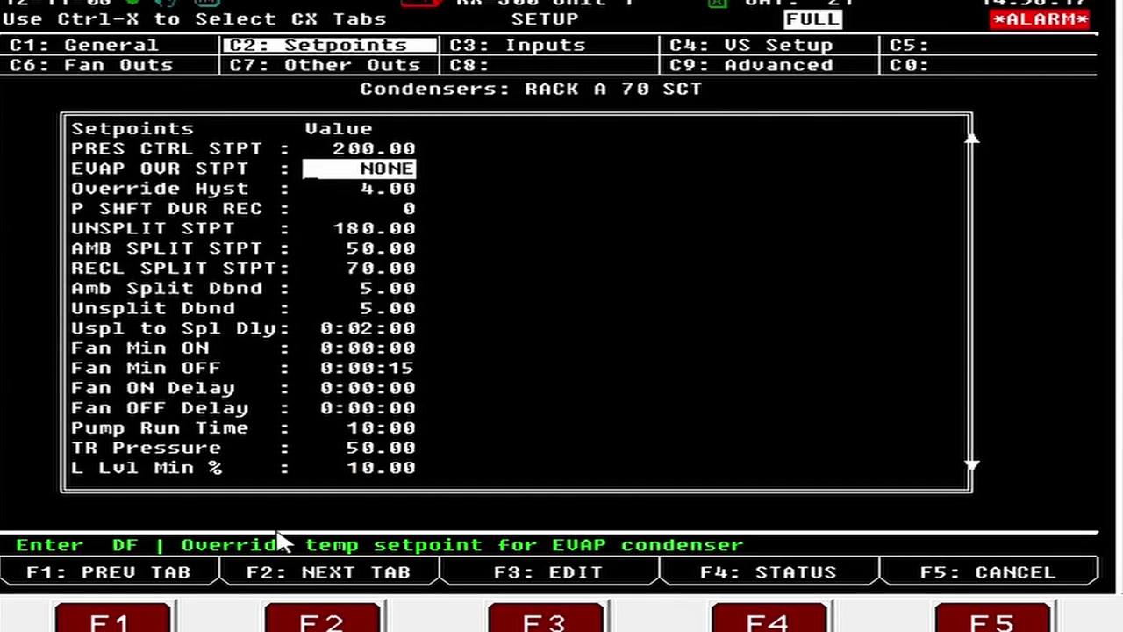
Review the evaporative condenser's inputs, fan outputs and other outputs.
{"action": "left_click", "coordinate": [316, 621]}
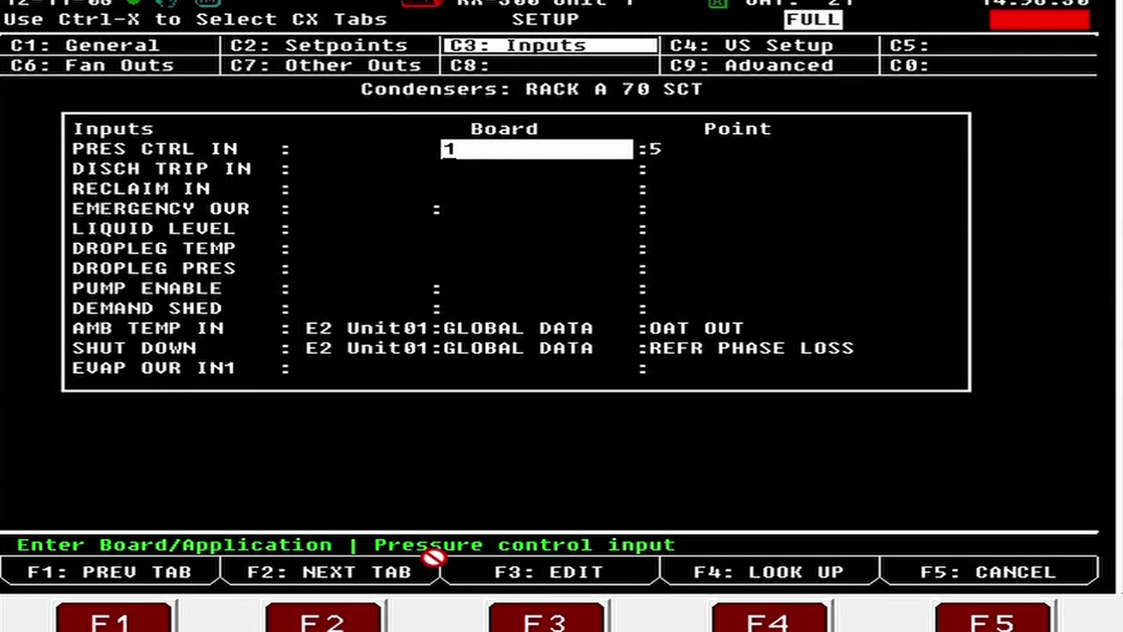
{"action": "left_click", "coordinate": [316, 617]}
{"action": "left_click", "coordinate": [318, 614]}
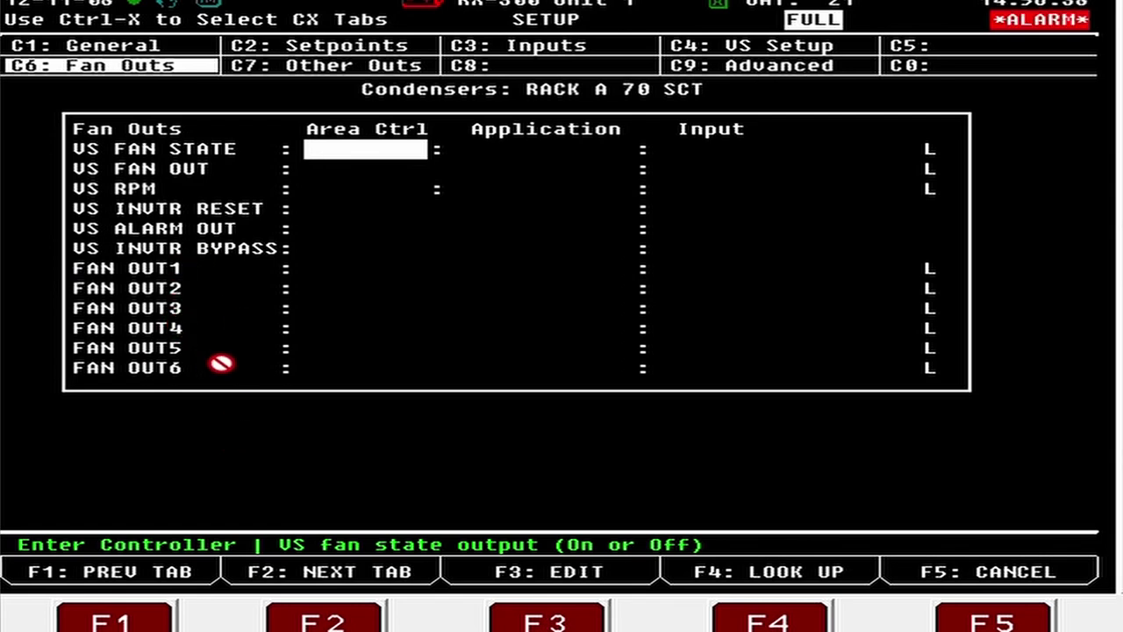
{"action": "left_click", "coordinate": [309, 586]}
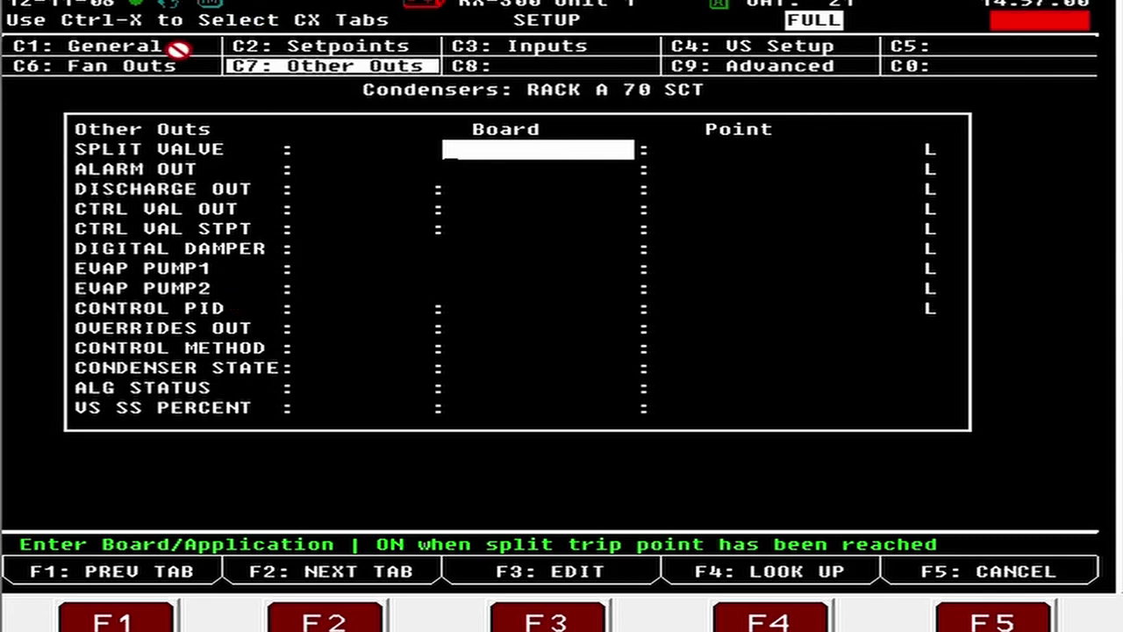
Set the condenser type to AIR COOLED in the general settings and return to the device summary.
{"action": "left_click", "coordinate": [141, 615]}
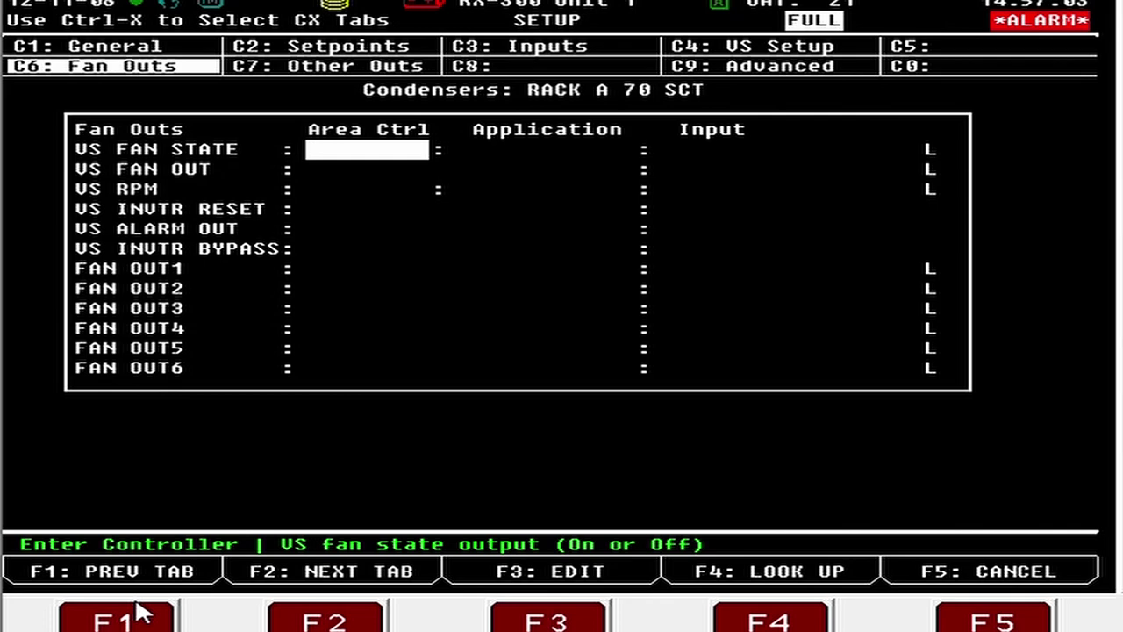
{"action": "left_click", "coordinate": [141, 615]}
{"action": "left_click", "coordinate": [140, 615]}
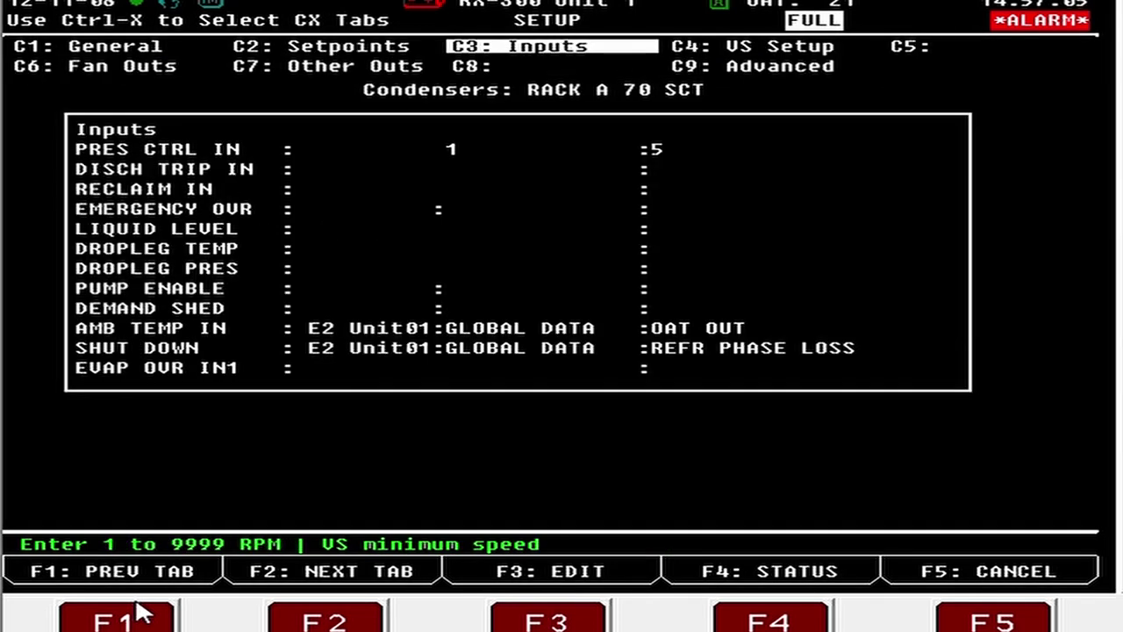
{"action": "left_click", "coordinate": [140, 615]}
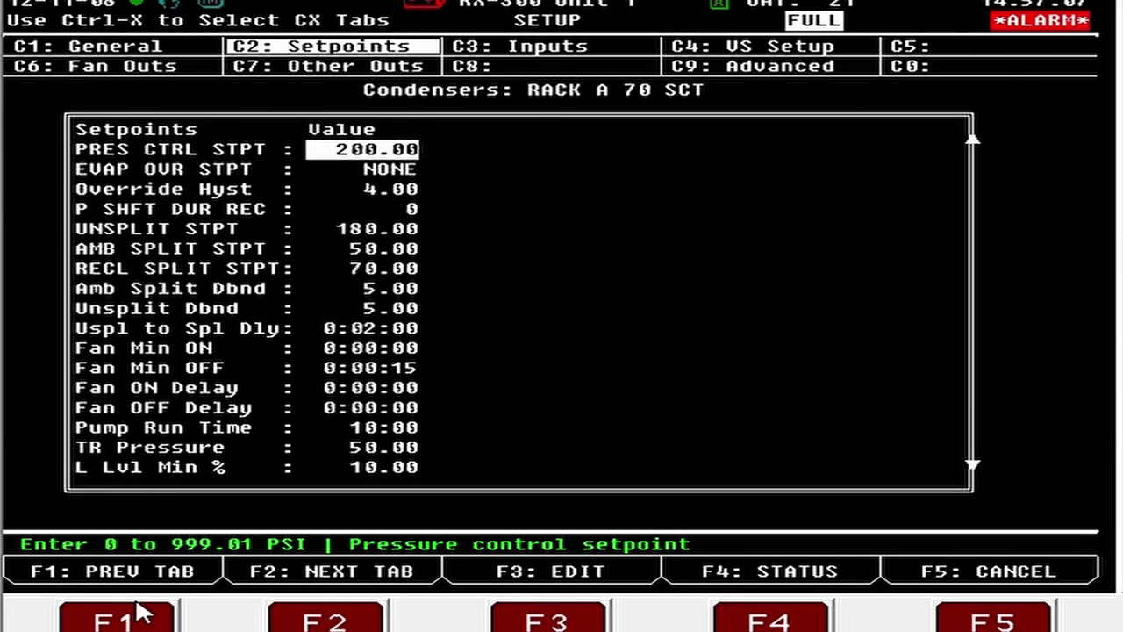
{"action": "left_click", "coordinate": [141, 614]}
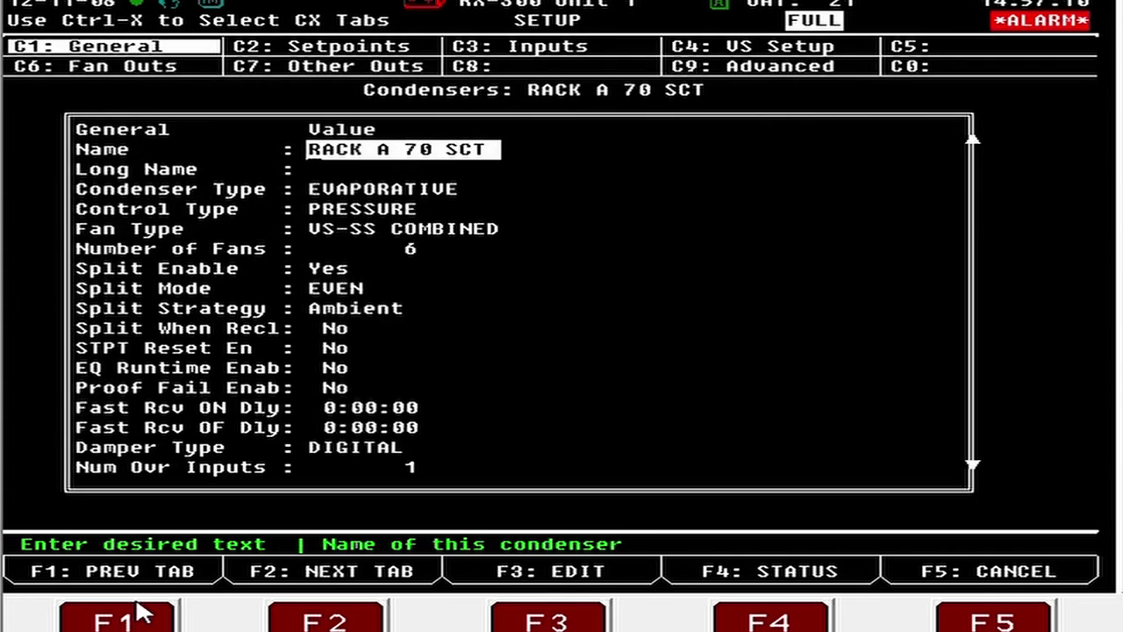
{"action": "key", "text": "Down"}
{"action": "key", "text": "Down"}
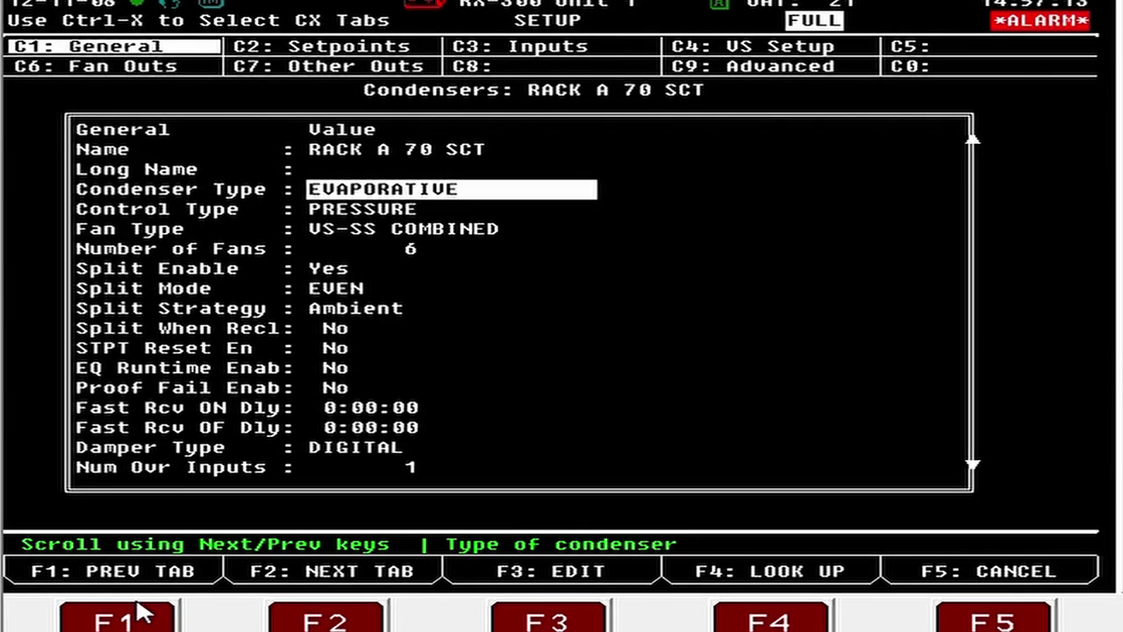
{"action": "left_click", "coordinate": [803, 602]}
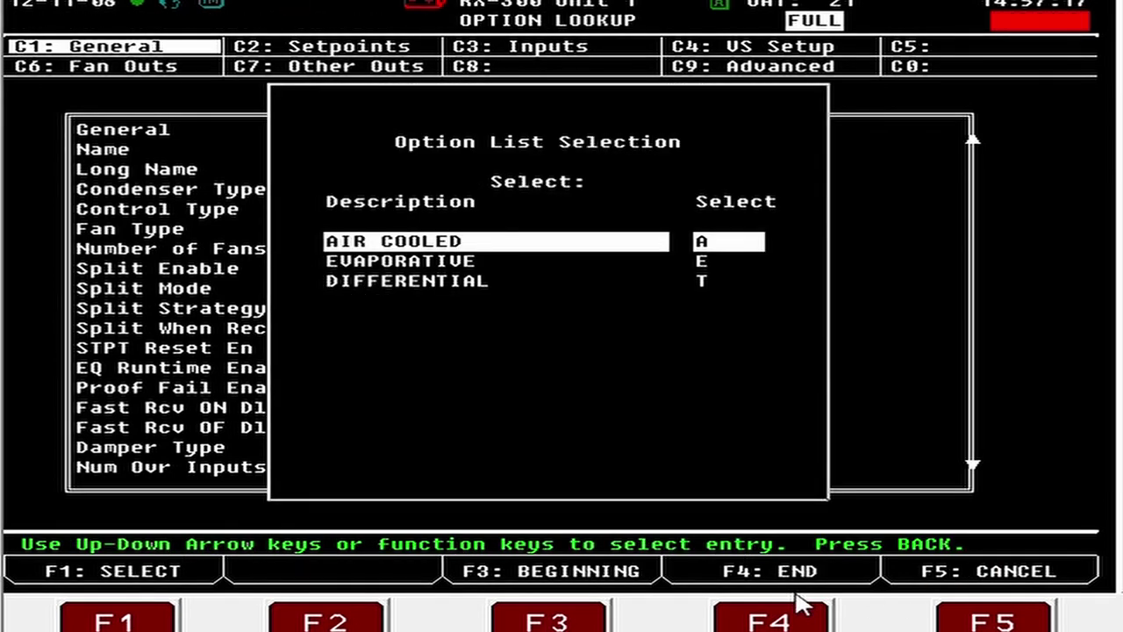
{"action": "key", "text": "Down"}
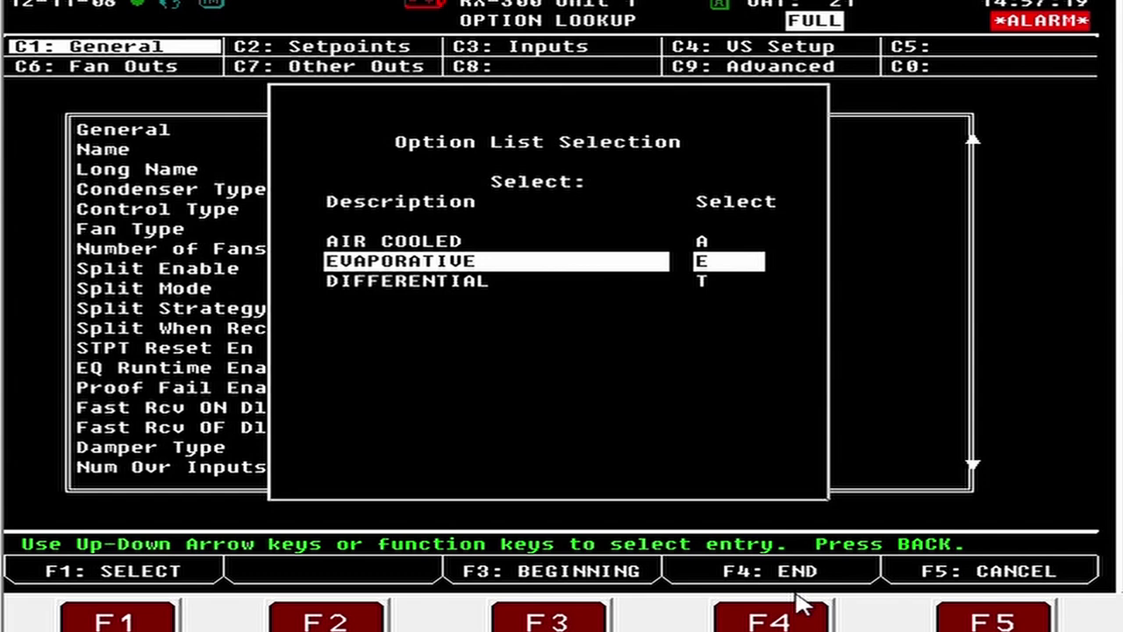
{"action": "key", "text": "Up"}
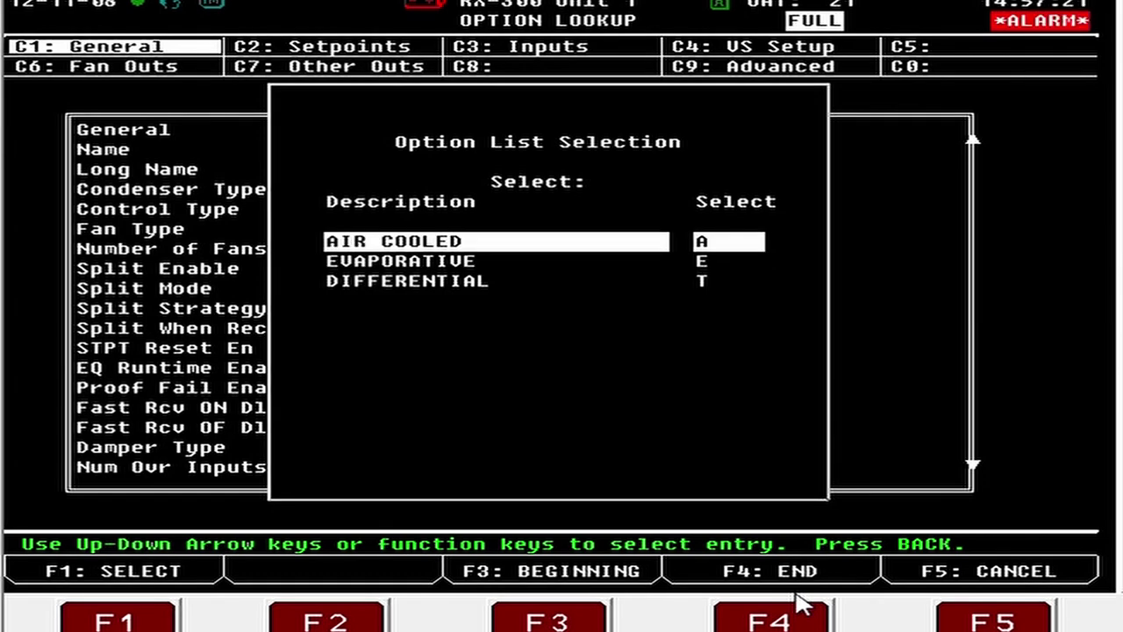
{"action": "key", "text": "Return"}
{"action": "left_click", "coordinate": [314, 621]}
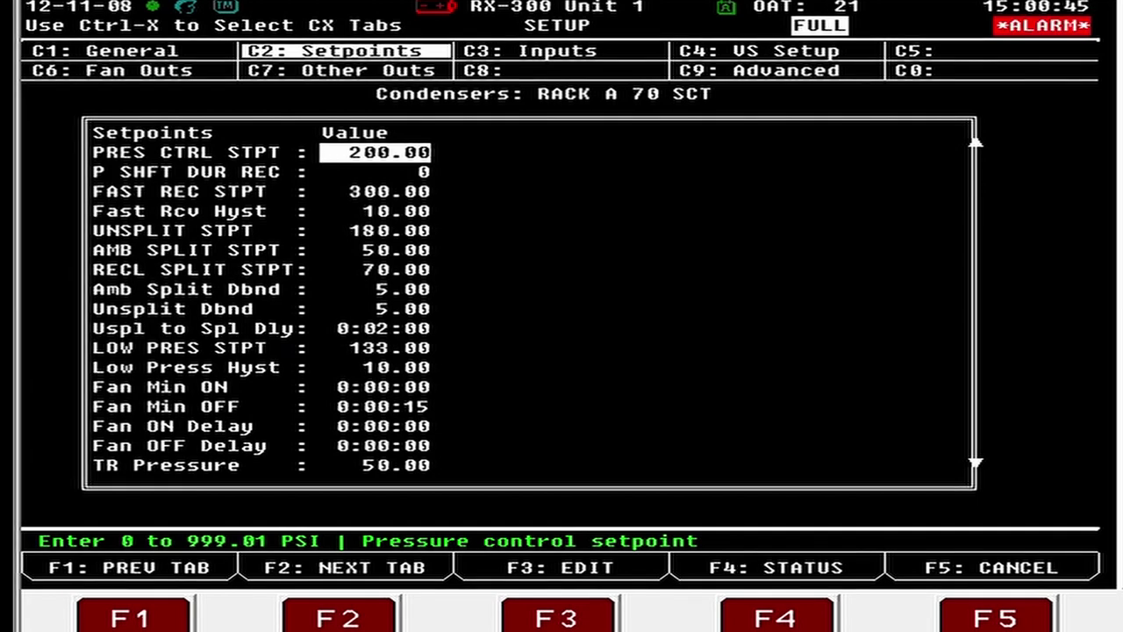
{"action": "key", "text": "Escape"}
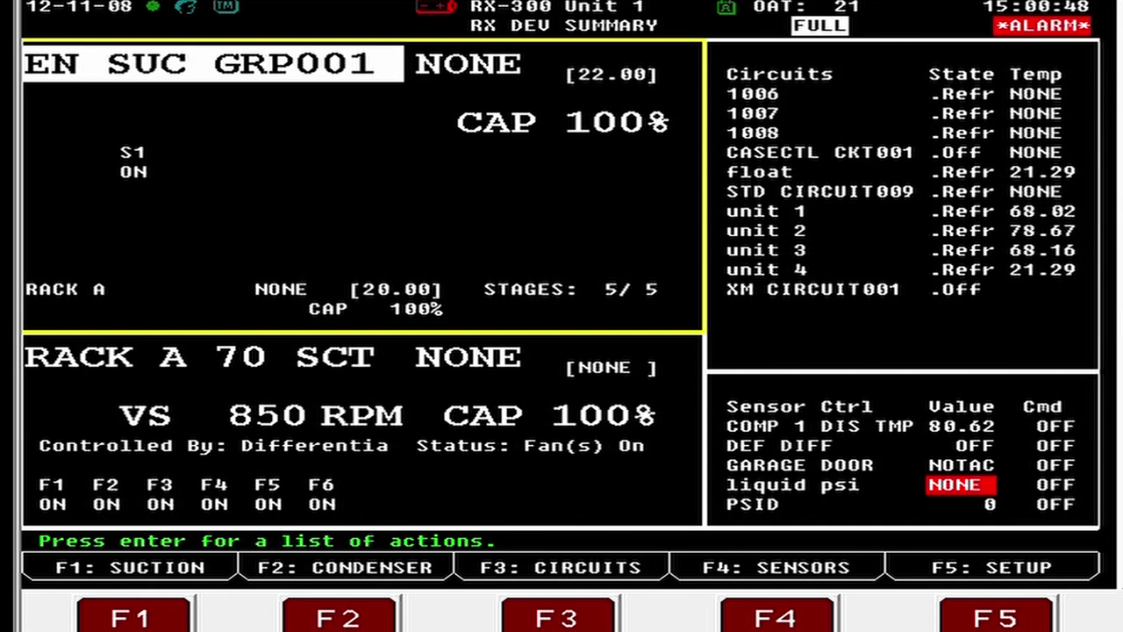
Open the RACK A 70 SCT condenser status and view the expanded information for Fan #1.
{"action": "left_click", "coordinate": [340, 608]}
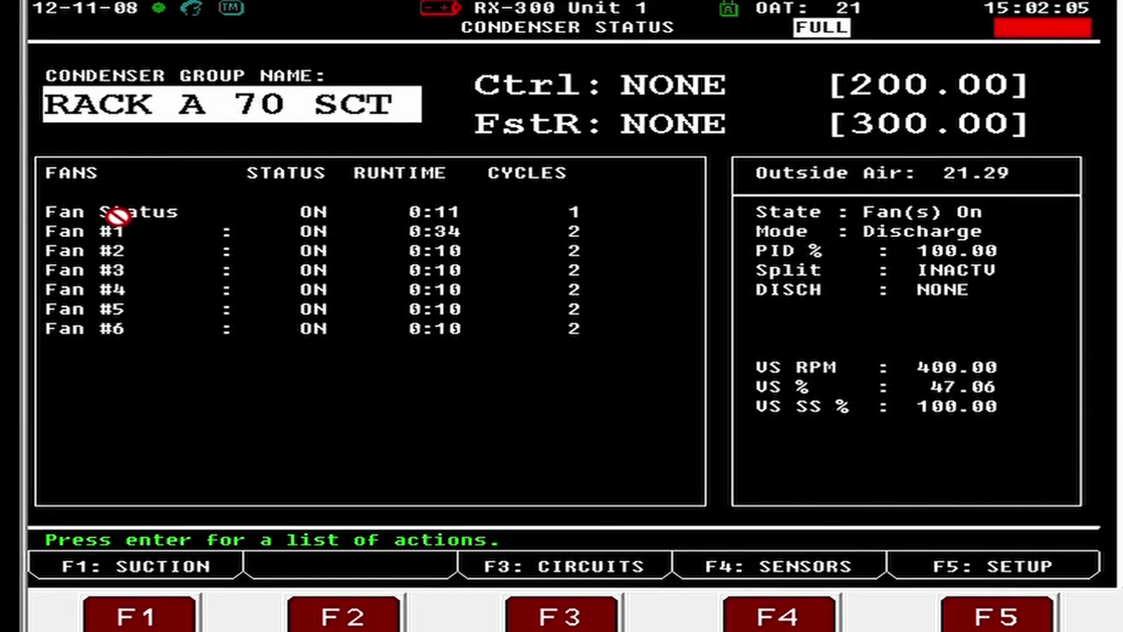
{"action": "key", "text": "Down"}
{"action": "key", "text": "Down"}
{"action": "key", "text": "Return"}
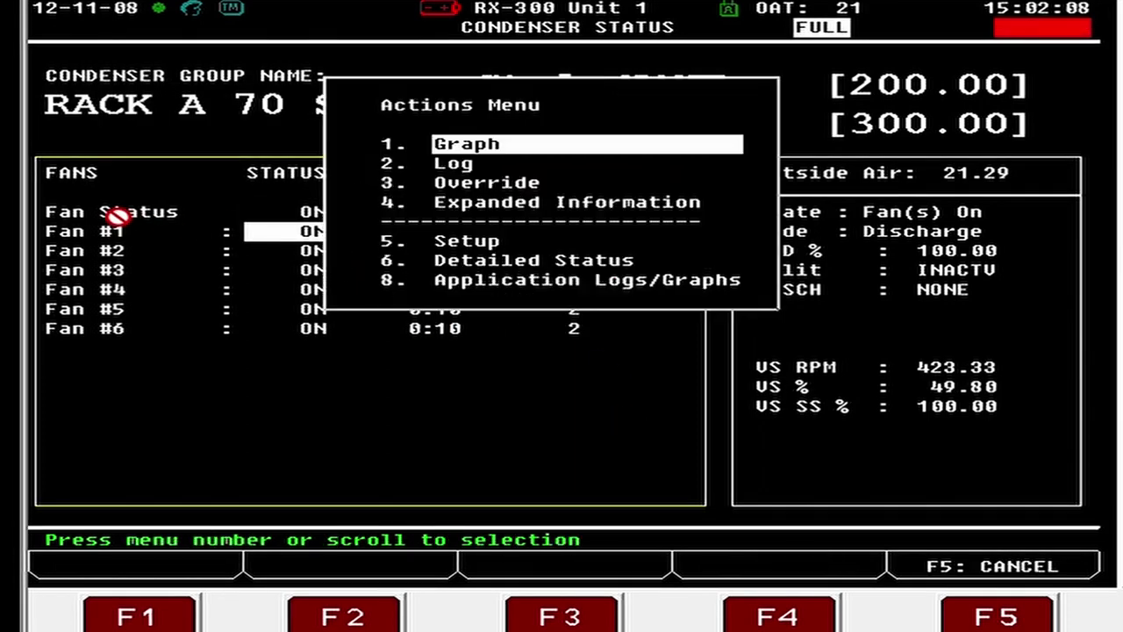
{"action": "key", "text": "Down"}
{"action": "key", "text": "Down"}
{"action": "key", "text": "Down"}
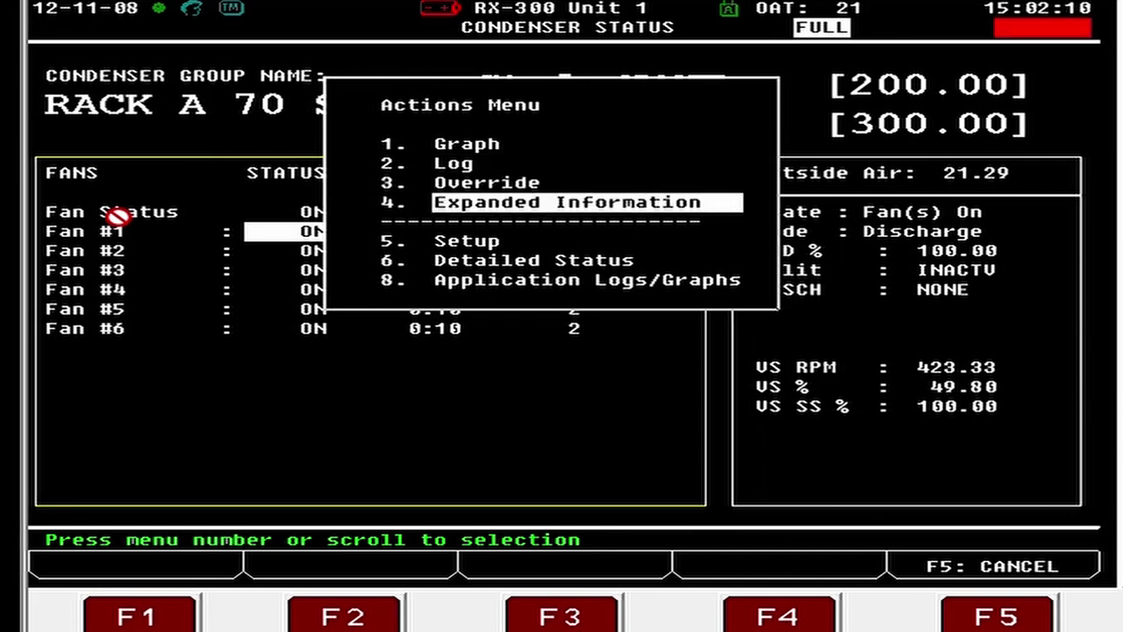
{"action": "key", "text": "Return"}
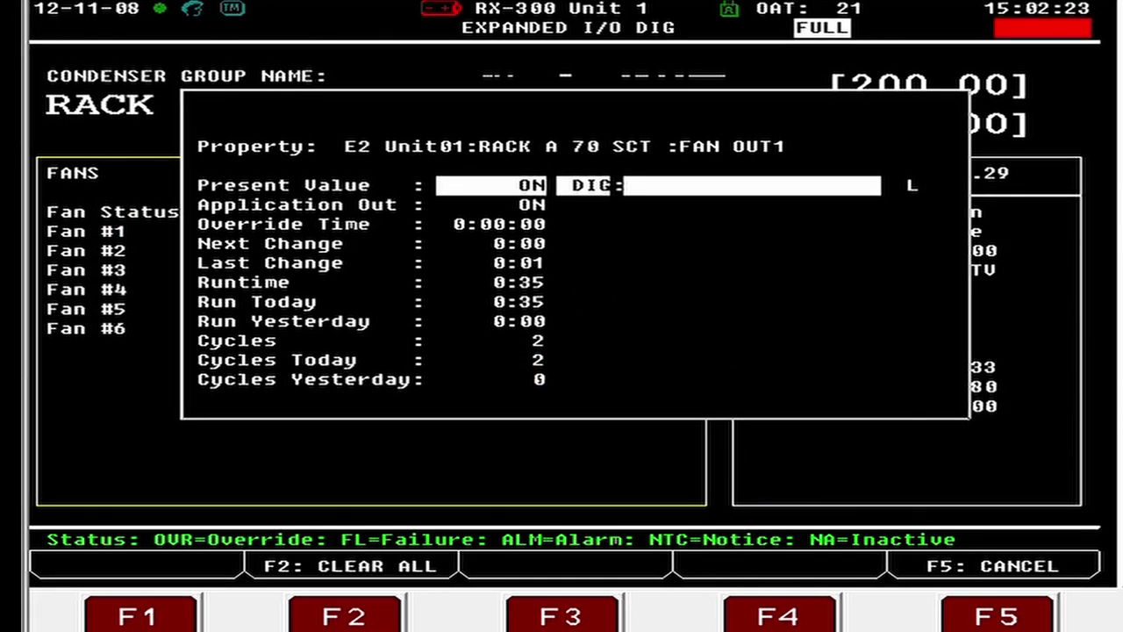
Close the Fan #1 expanded information and open the detailed status of the RACK A 70 SCT condenser.
{"action": "key", "text": "F5"}
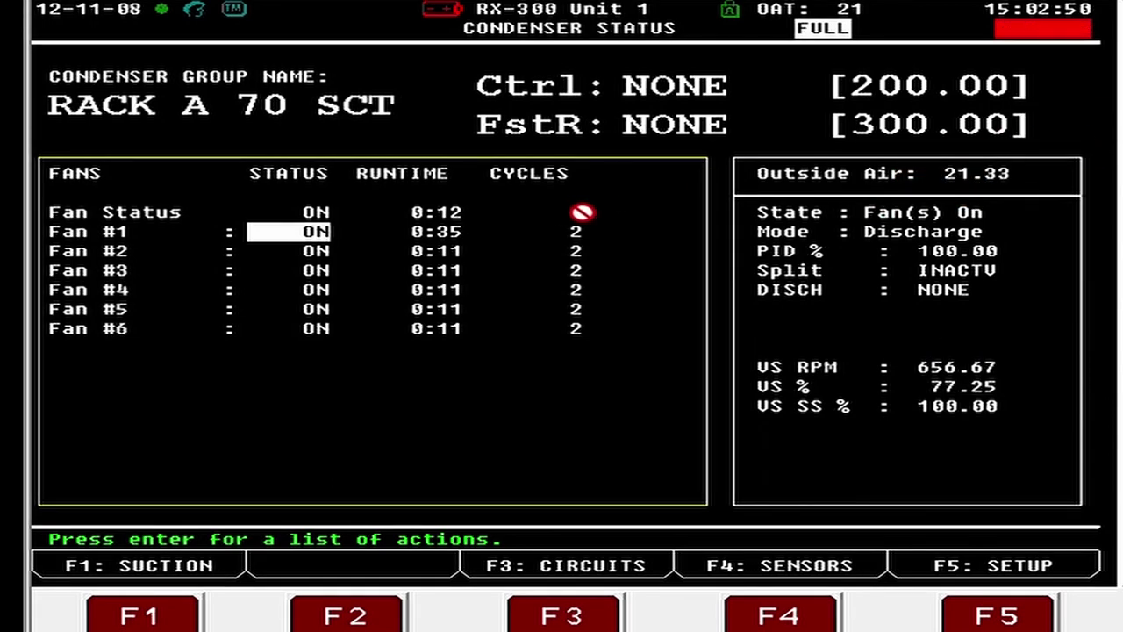
{"action": "key", "text": "Return"}
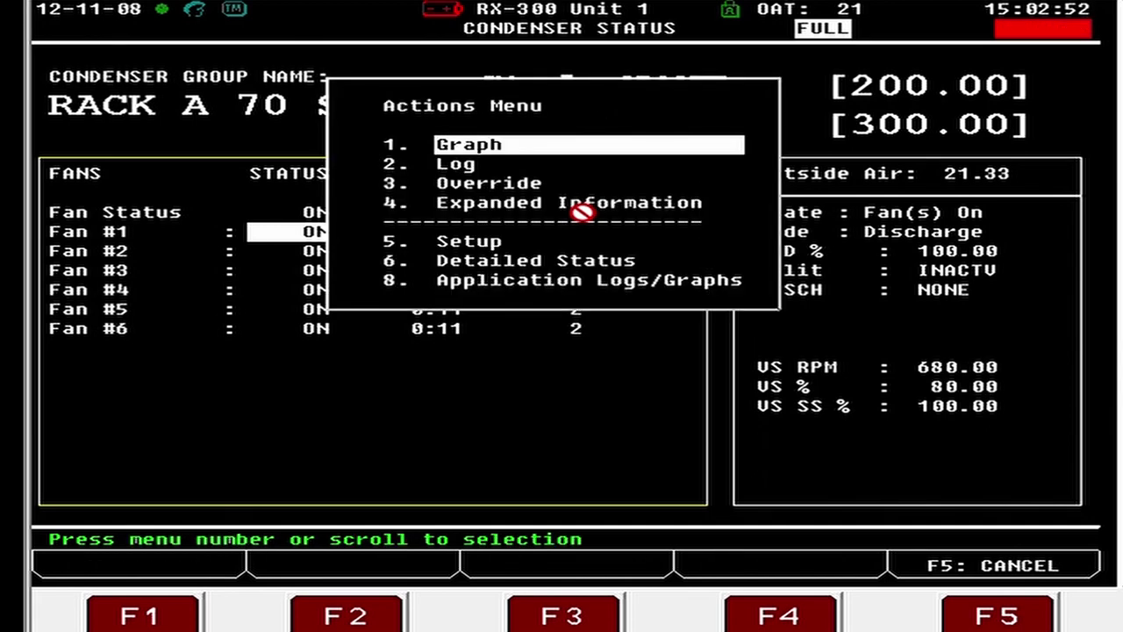
{"action": "key", "text": "Down"}
{"action": "key", "text": "Down"}
{"action": "key", "text": "Down"}
{"action": "key", "text": "Down"}
{"action": "key", "text": "Down"}
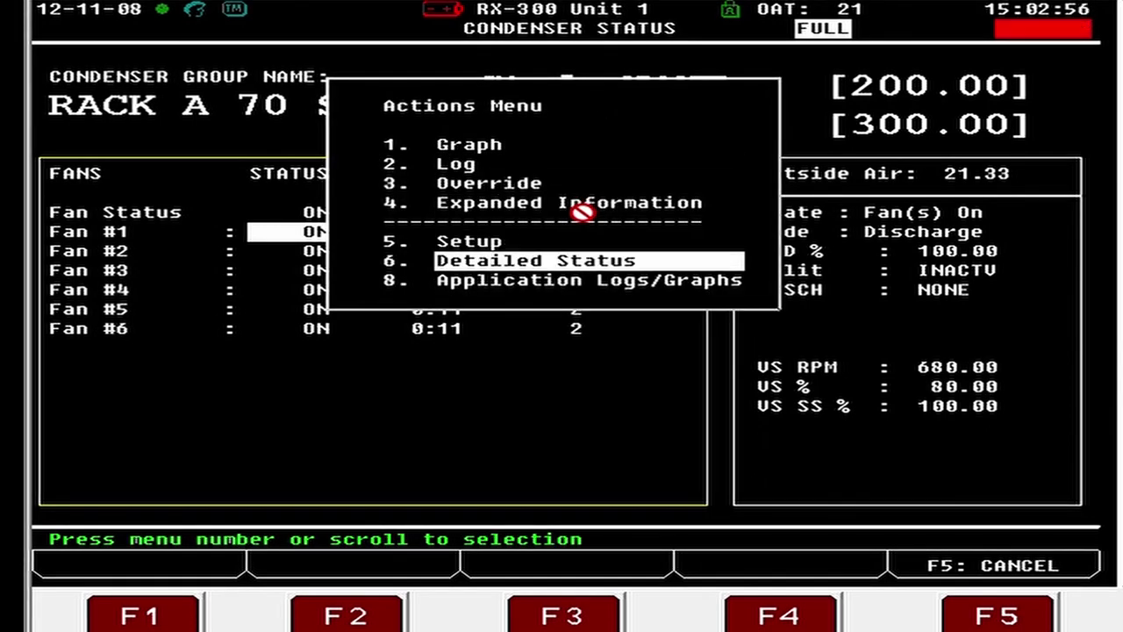
{"action": "key", "text": "Return"}
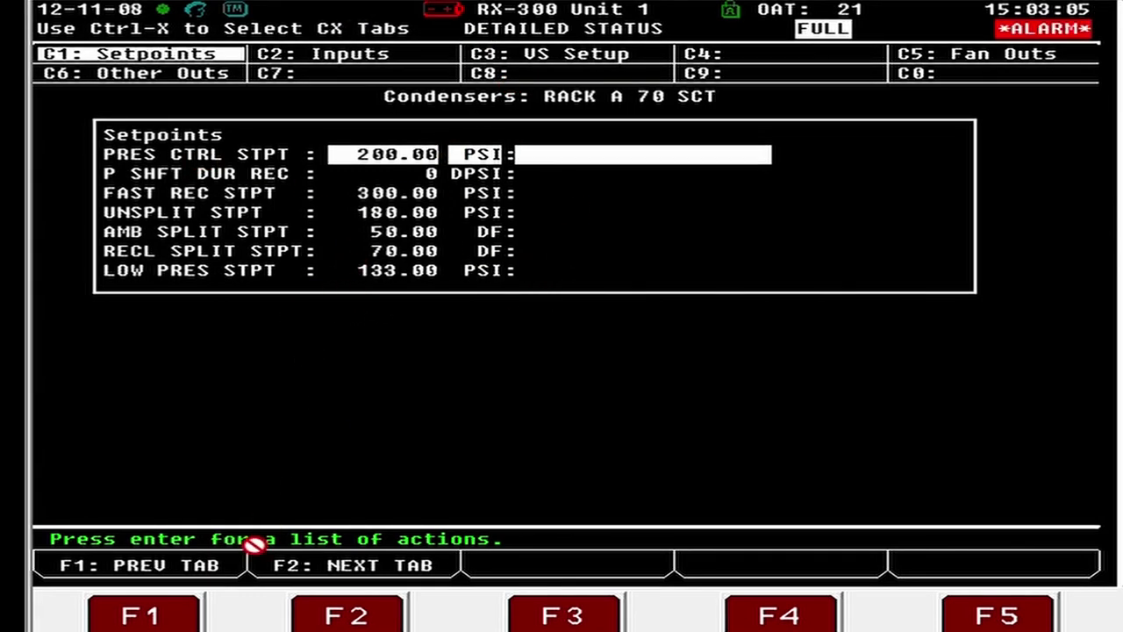
Review the condenser's inputs, VS setup, fan outputs and other outputs in the detailed status, ending back on the inputs.
{"action": "left_click", "coordinate": [339, 614]}
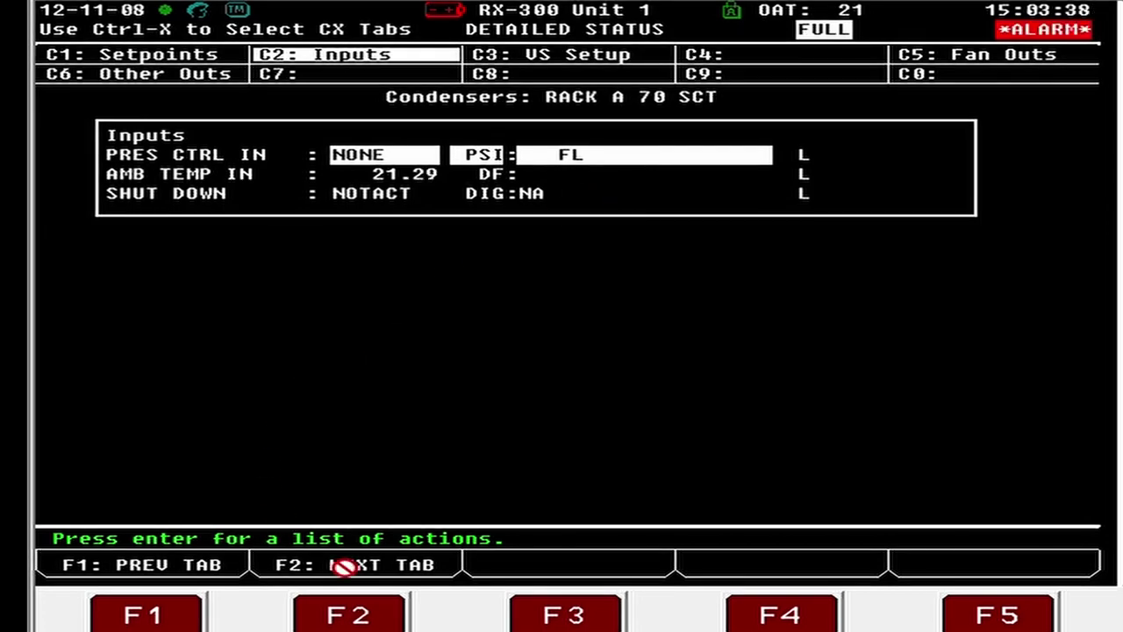
{"action": "left_click", "coordinate": [351, 615]}
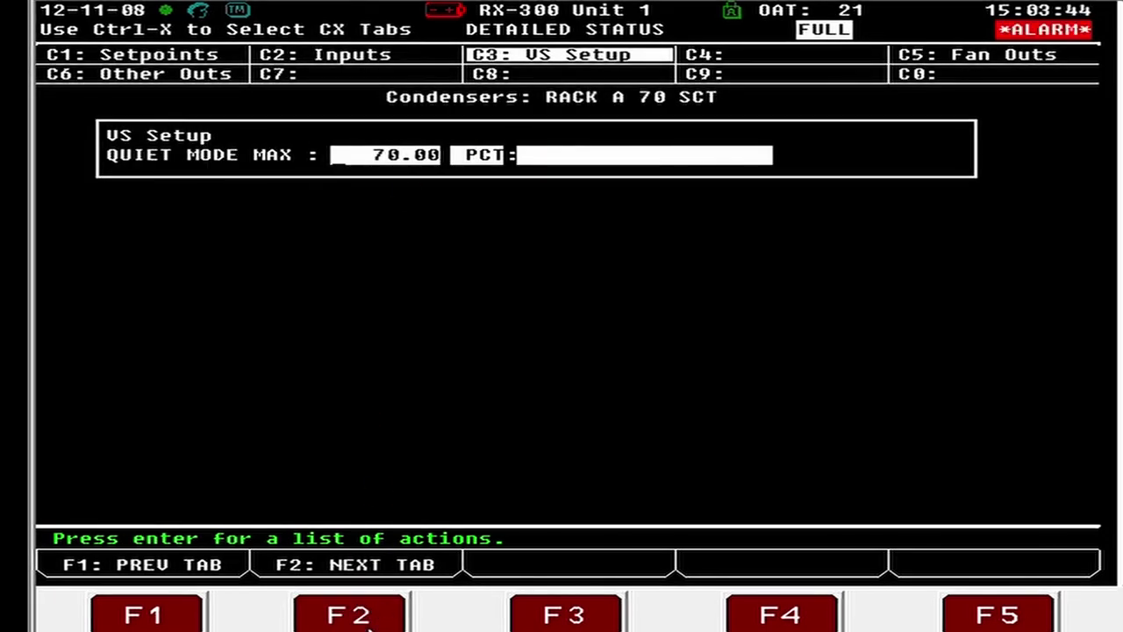
{"action": "left_click", "coordinate": [367, 605]}
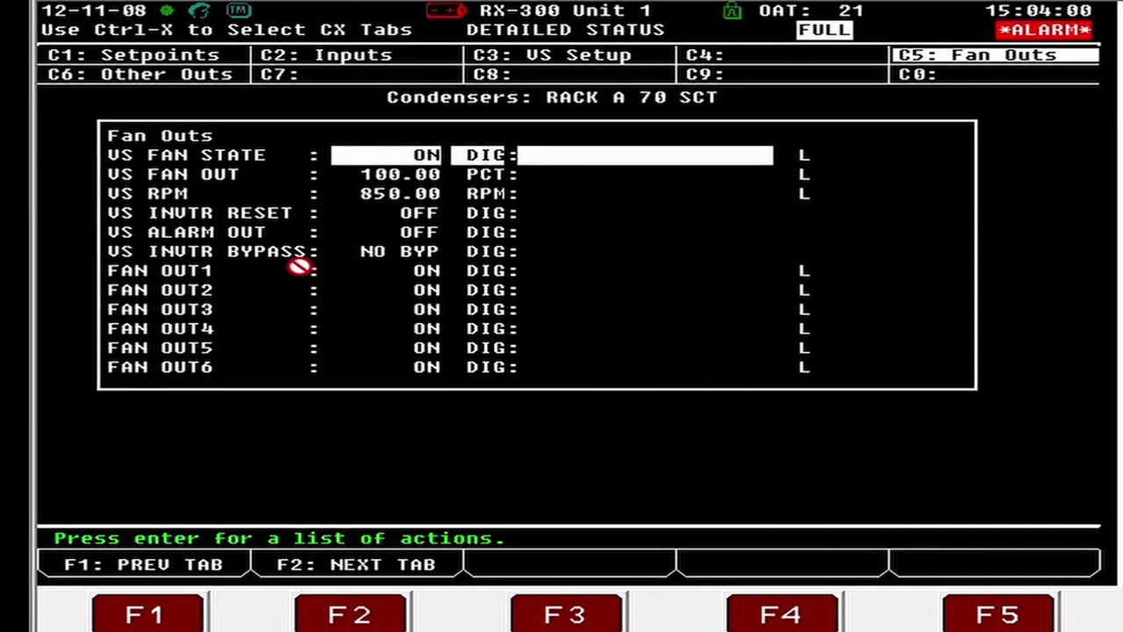
{"action": "left_click", "coordinate": [345, 606]}
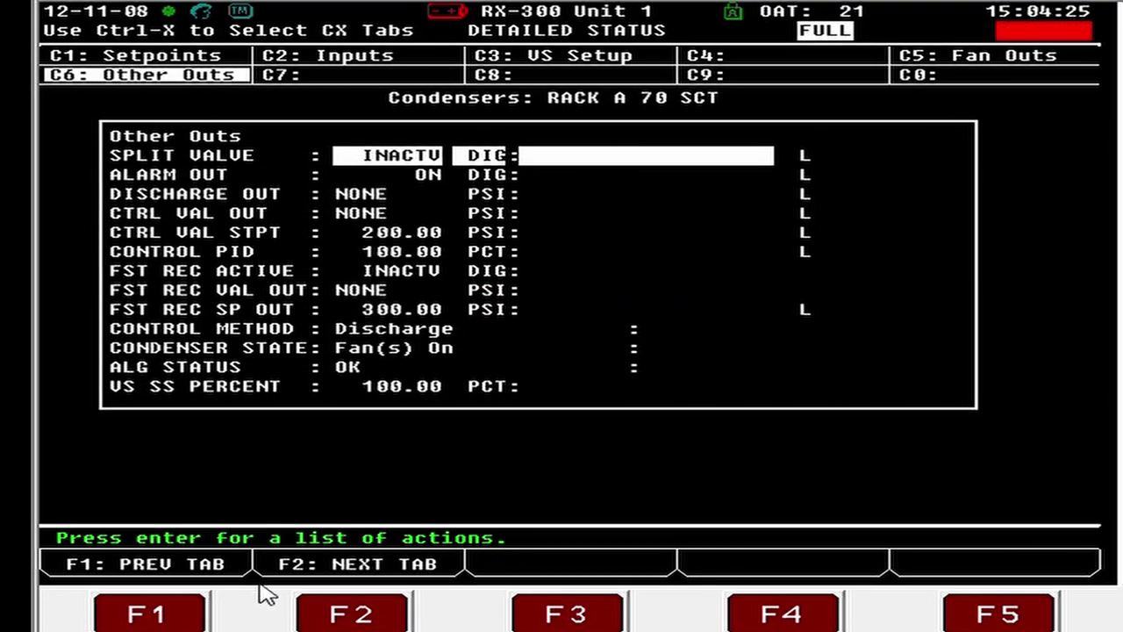
{"action": "left_click", "coordinate": [322, 617]}
{"action": "left_click", "coordinate": [323, 617]}
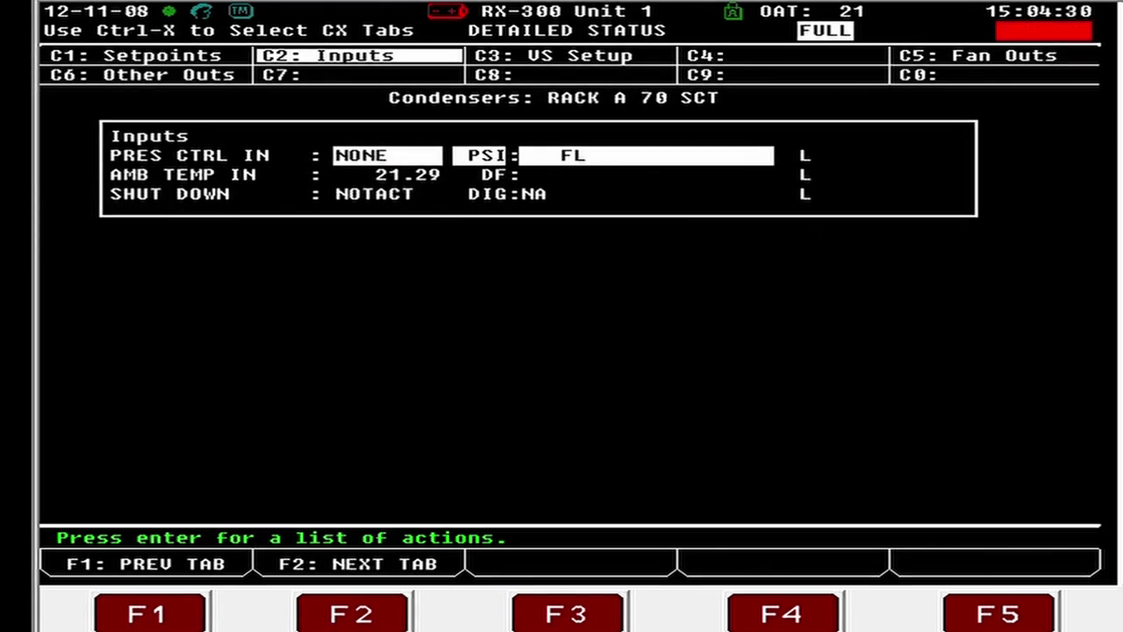
Return to the condenser status, reopen the detailed status setpoints, and leave the terminal view for the UltraSite site tree.
{"action": "key", "text": "Escape"}
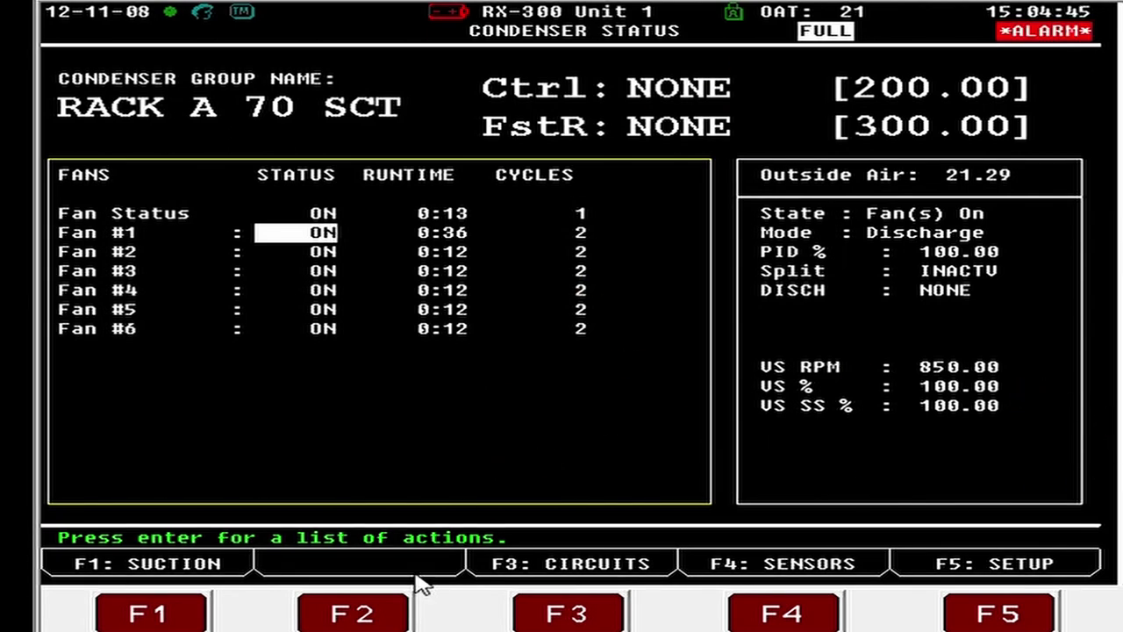
{"action": "key", "text": "Return"}
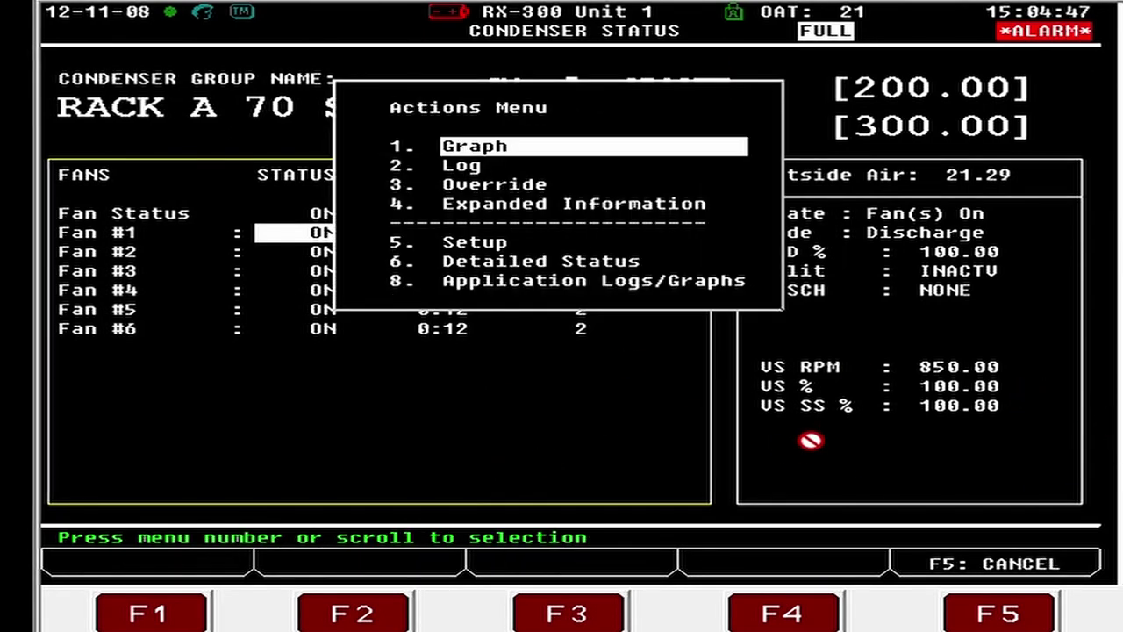
{"action": "key", "text": "Down"}
{"action": "key", "text": "Down"}
{"action": "key", "text": "Down"}
{"action": "key", "text": "Down"}
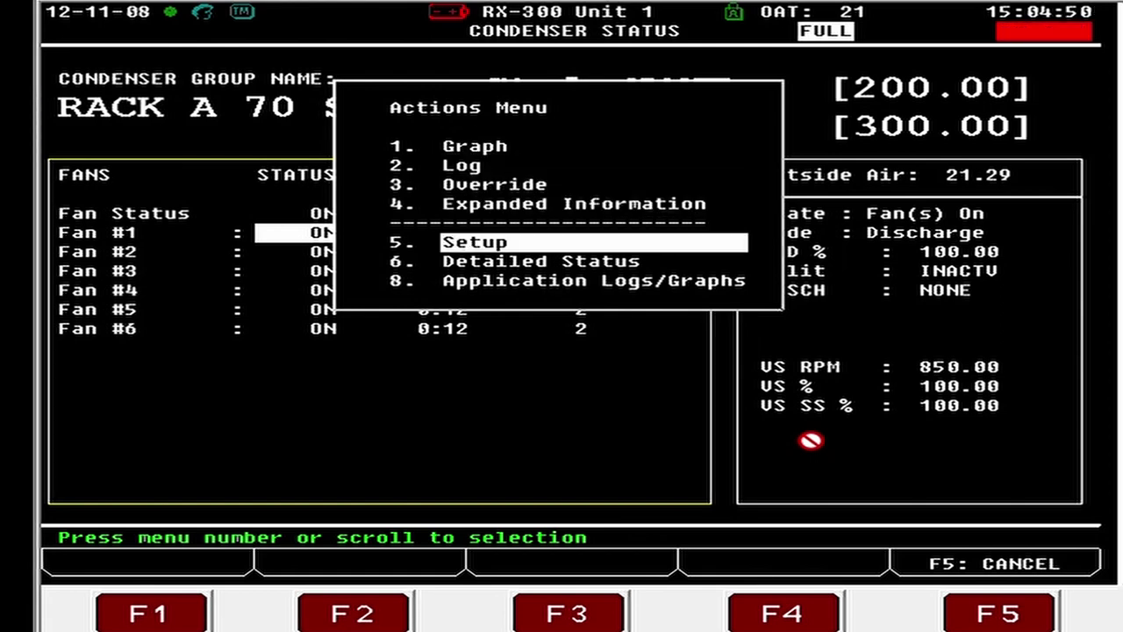
{"action": "key", "text": "Return"}
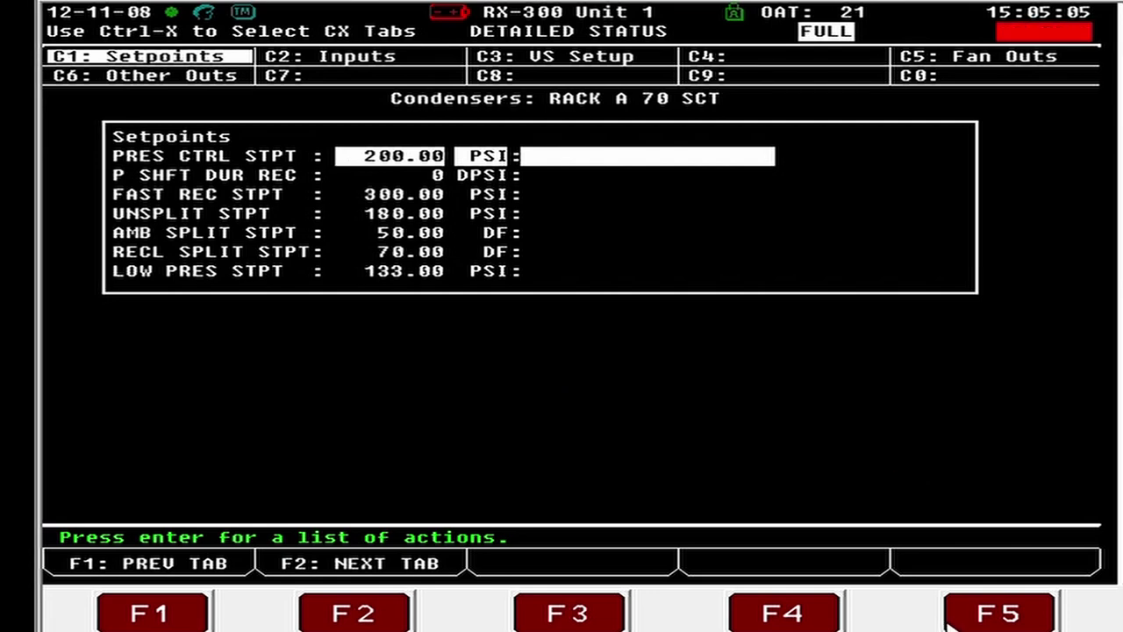
{"action": "key", "text": "Escape"}
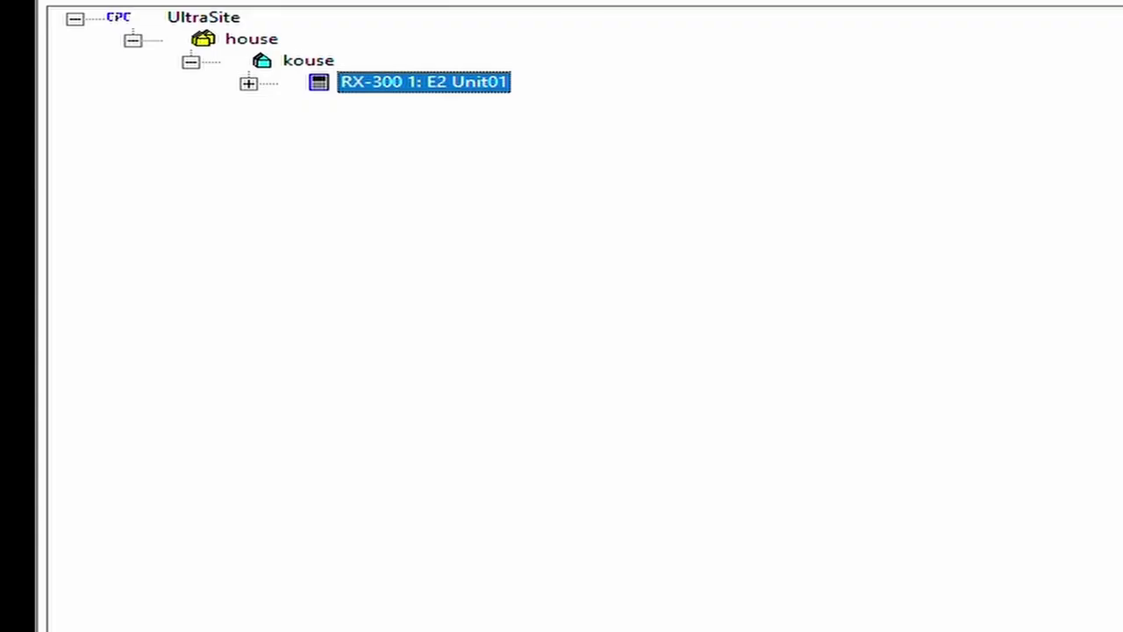
Reload the application list under RX-300 1: E2 Unit01 and open RACK A 70 SCT under Condenser Control.
{"action": "left_click", "coordinate": [301, 49]}
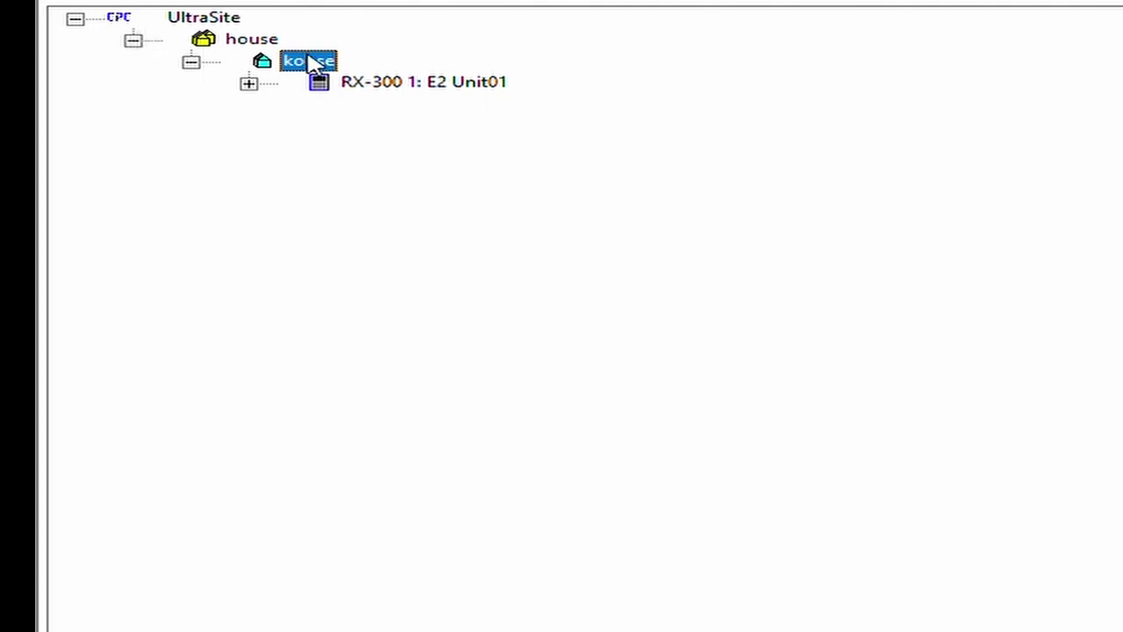
{"action": "left_click", "coordinate": [248, 80]}
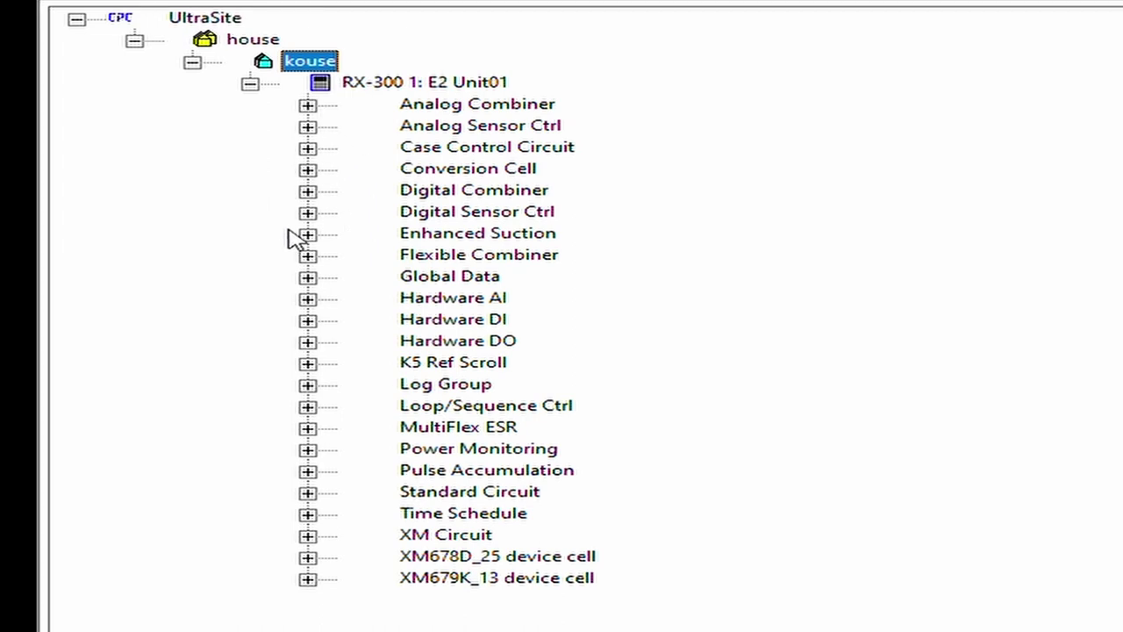
{"action": "left_click", "coordinate": [250, 82]}
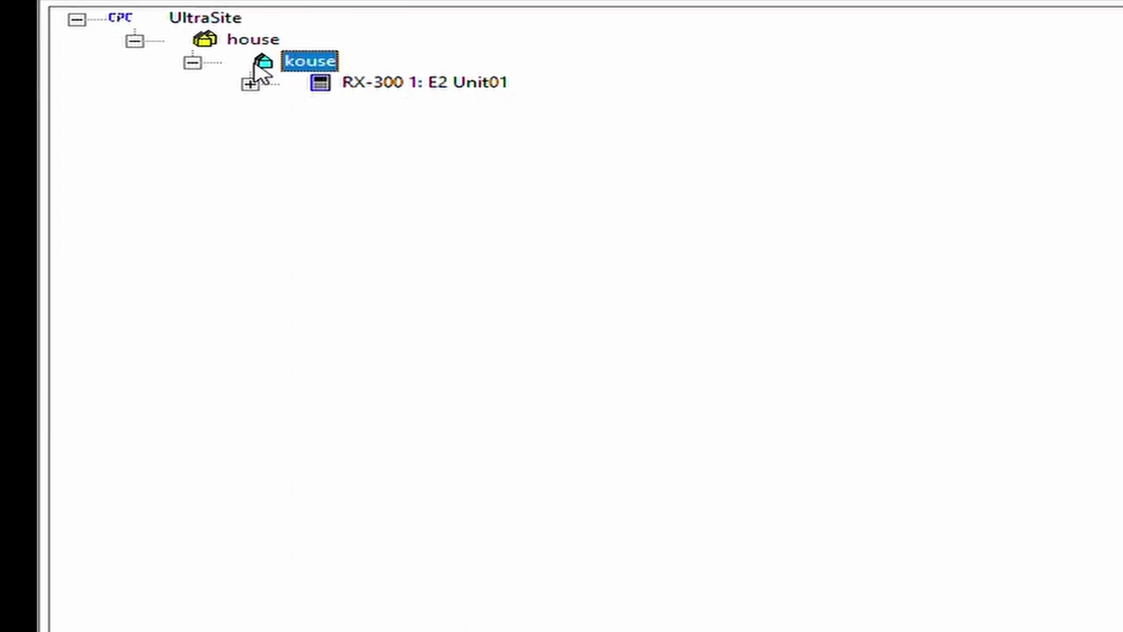
{"action": "left_click", "coordinate": [250, 83]}
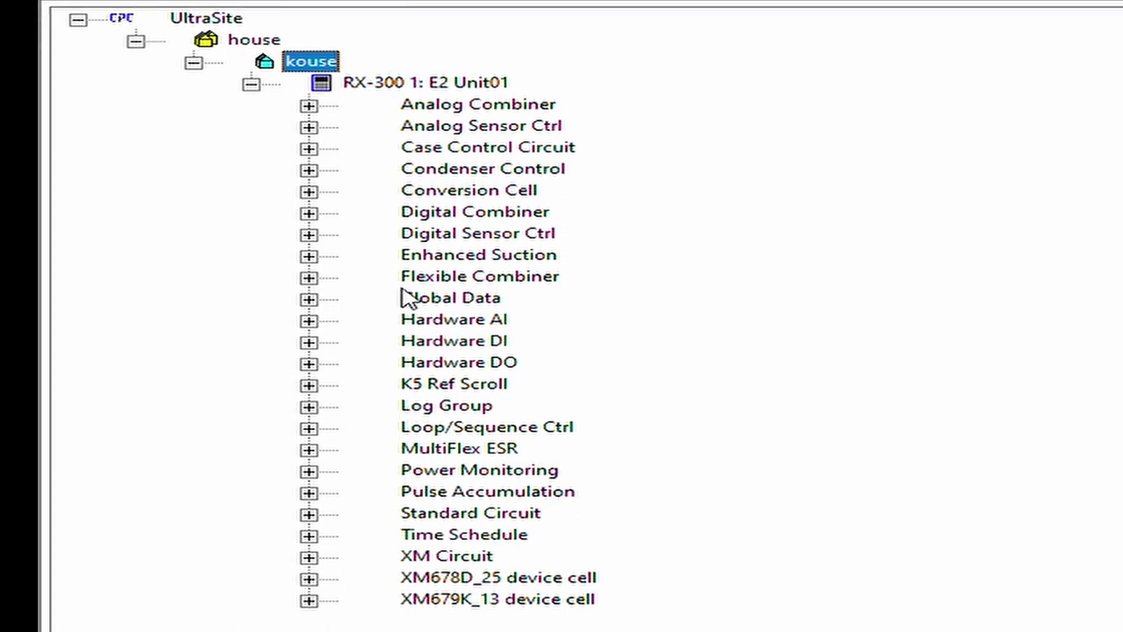
{"action": "left_click", "coordinate": [461, 163]}
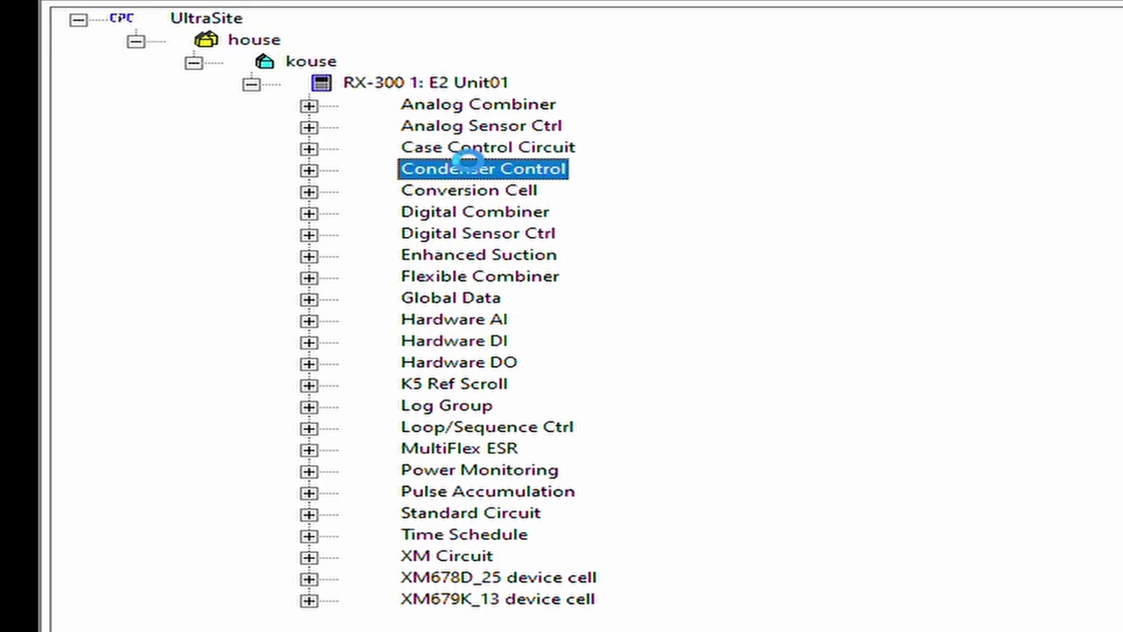
{"action": "left_click", "coordinate": [308, 168]}
{"action": "left_click", "coordinate": [502, 184]}
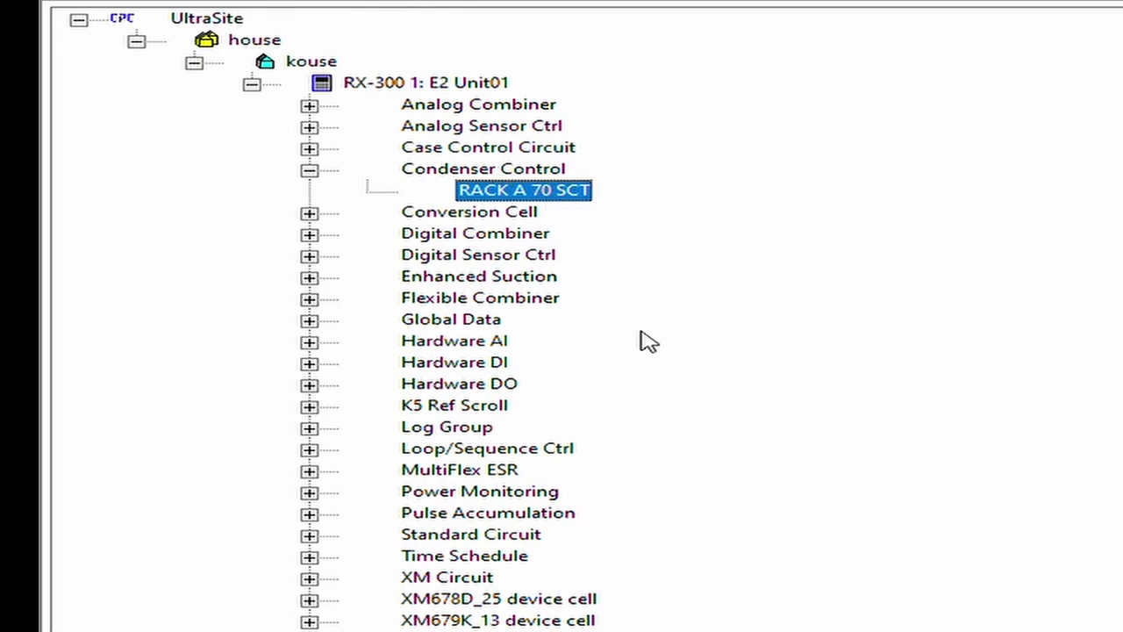
{"action": "key", "text": "Return"}
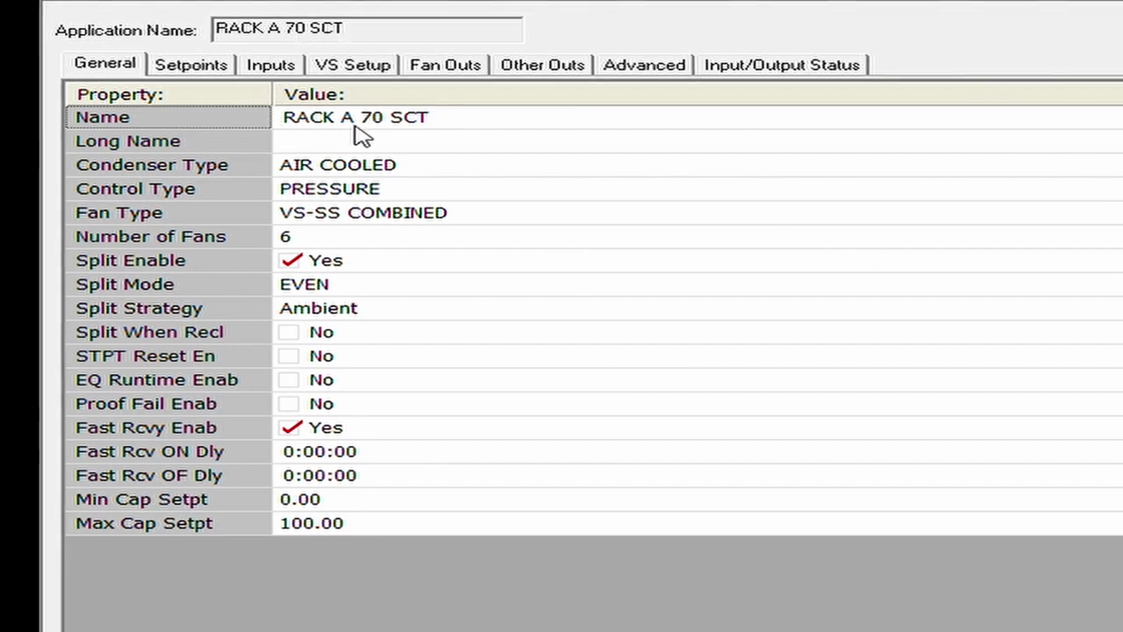
Set the condenser's split mode to NONE and enable Split When Recl, leaving STPT Reset En at No.
{"action": "left_click", "coordinate": [396, 209]}
{"action": "left_click", "coordinate": [396, 208]}
{"action": "left_click", "coordinate": [396, 209]}
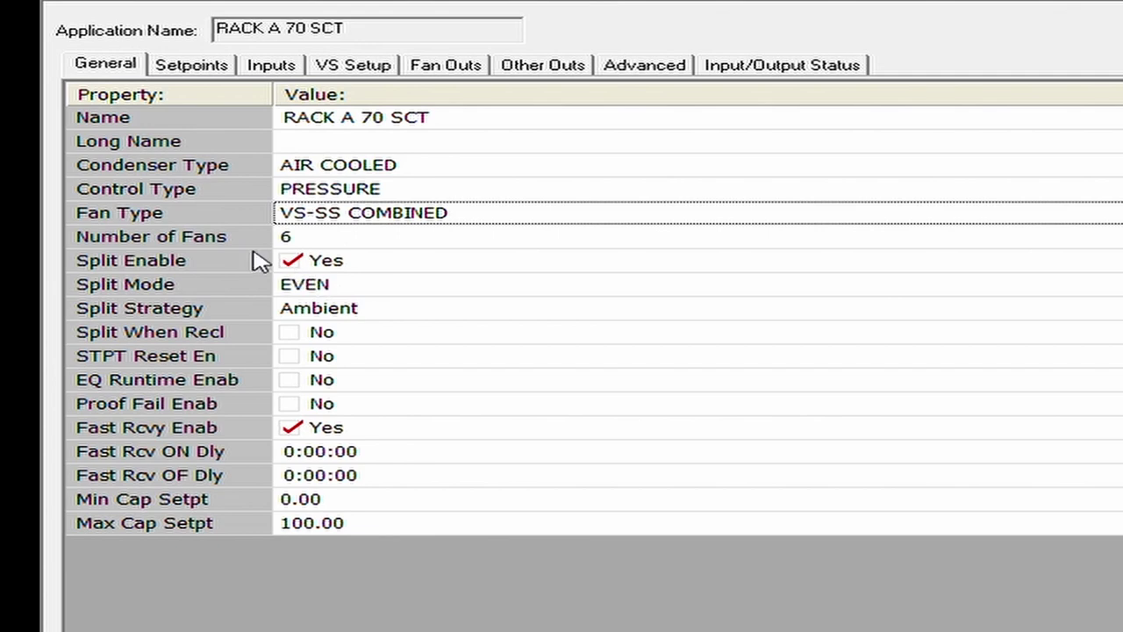
{"action": "left_click", "coordinate": [320, 278]}
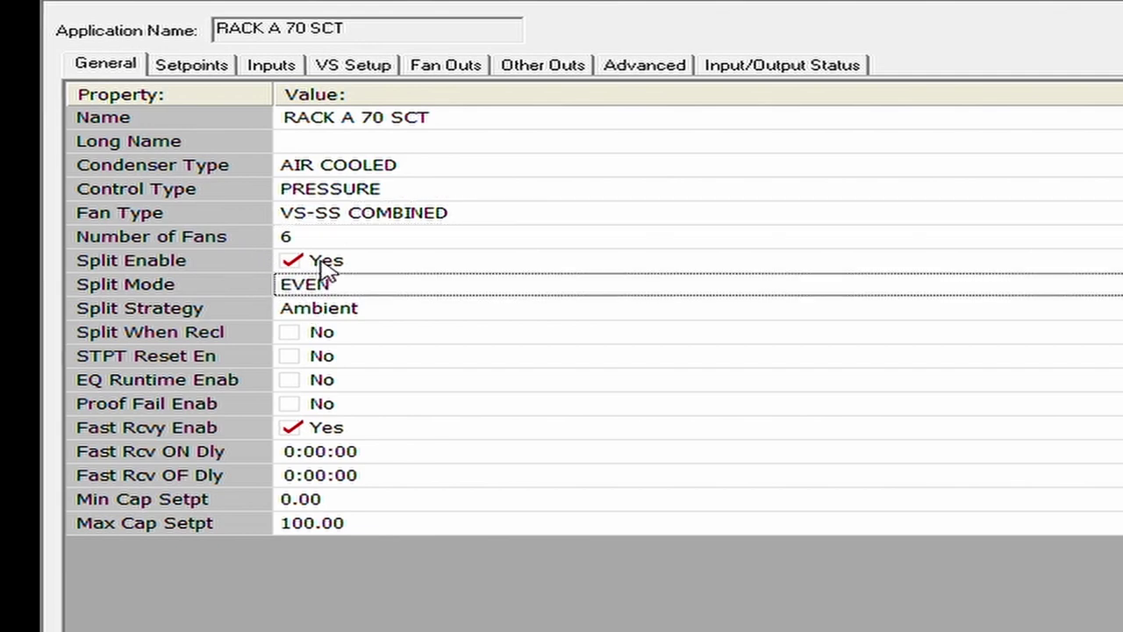
{"action": "left_click", "coordinate": [324, 277]}
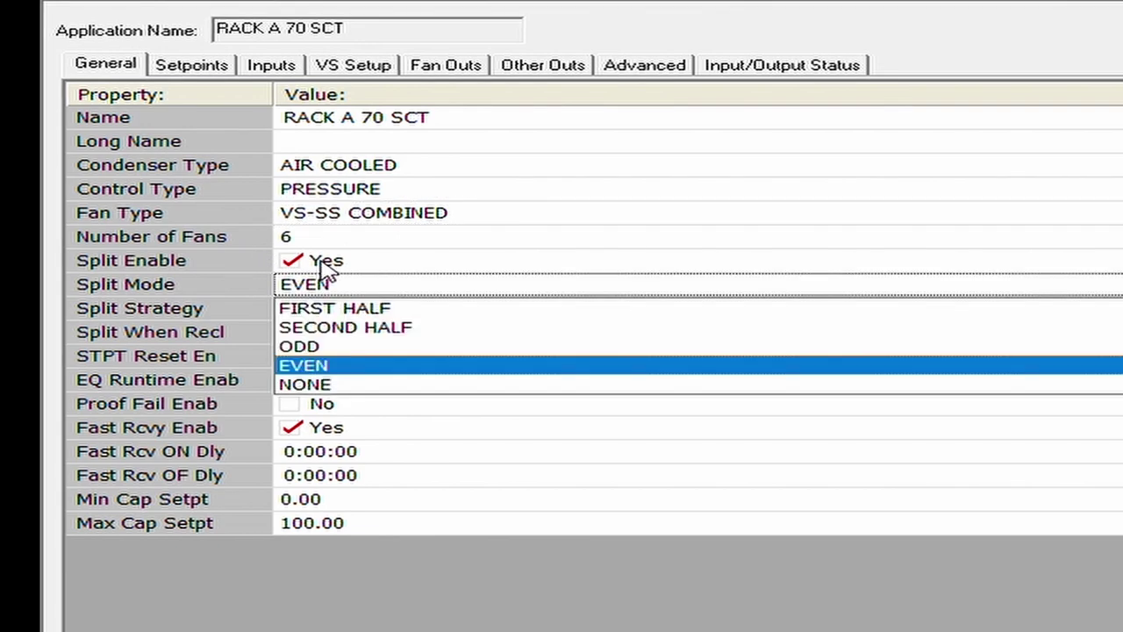
{"action": "left_click", "coordinate": [330, 379]}
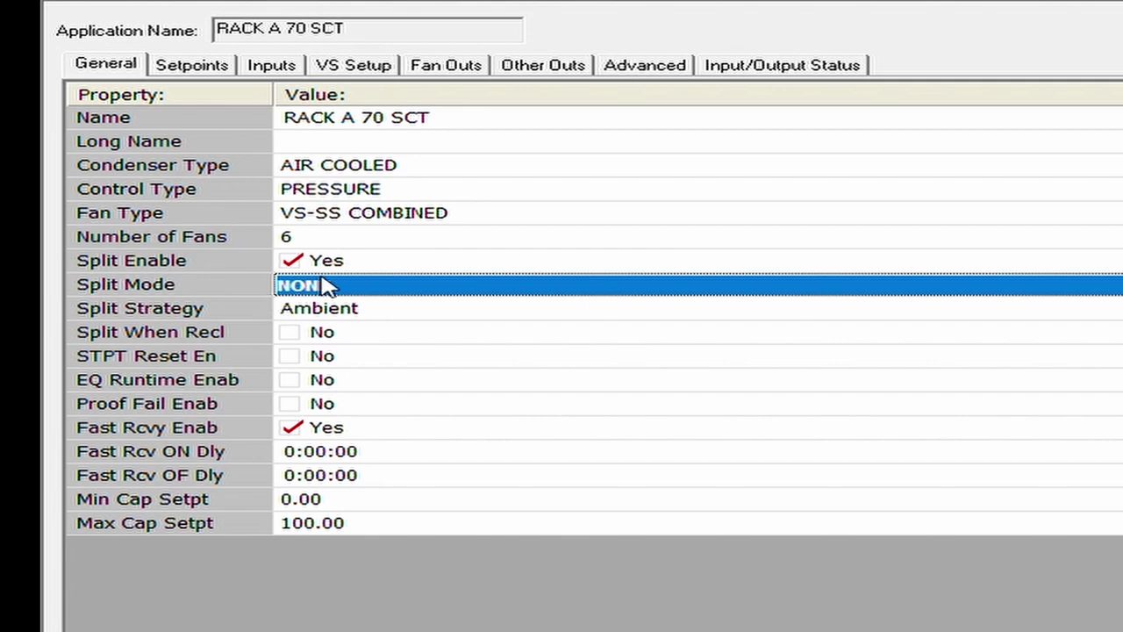
{"action": "left_click", "coordinate": [290, 326]}
{"action": "left_click", "coordinate": [297, 346]}
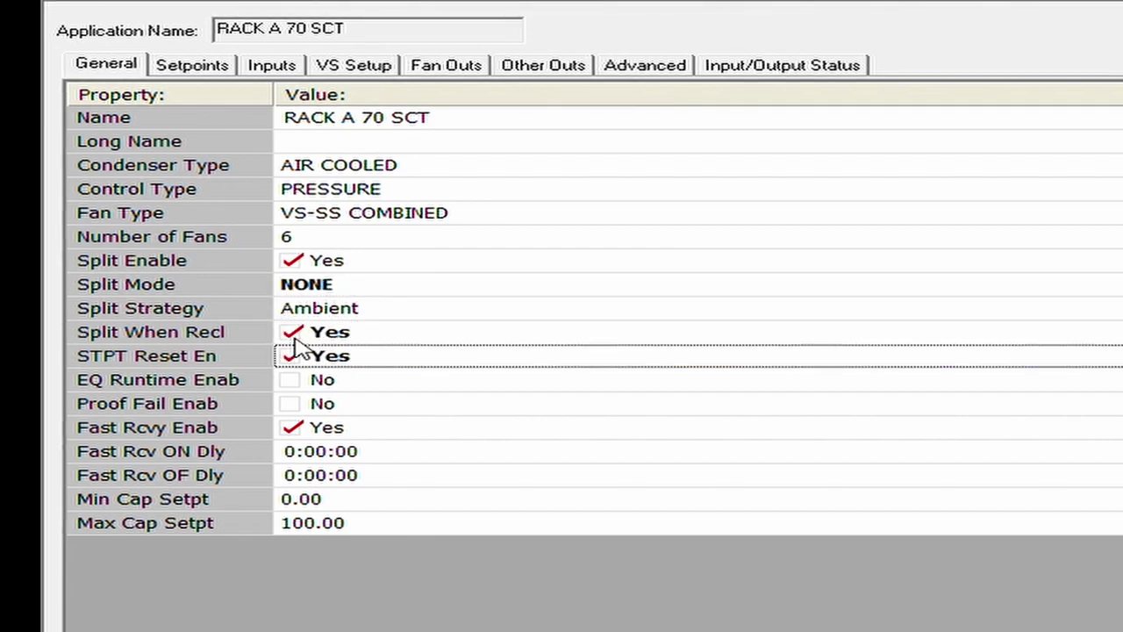
{"action": "left_click", "coordinate": [296, 348]}
{"action": "left_click", "coordinate": [297, 372]}
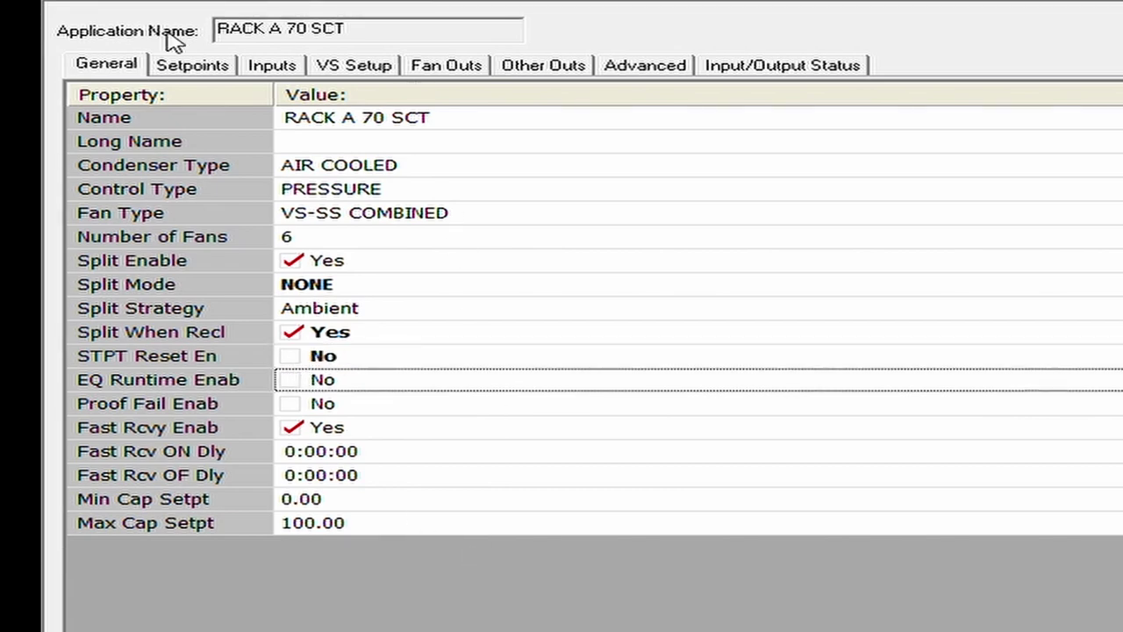
Check the air-cooled setpoints and change the condenser type to DIFFERENTIAL in the general settings.
{"action": "left_click", "coordinate": [198, 63]}
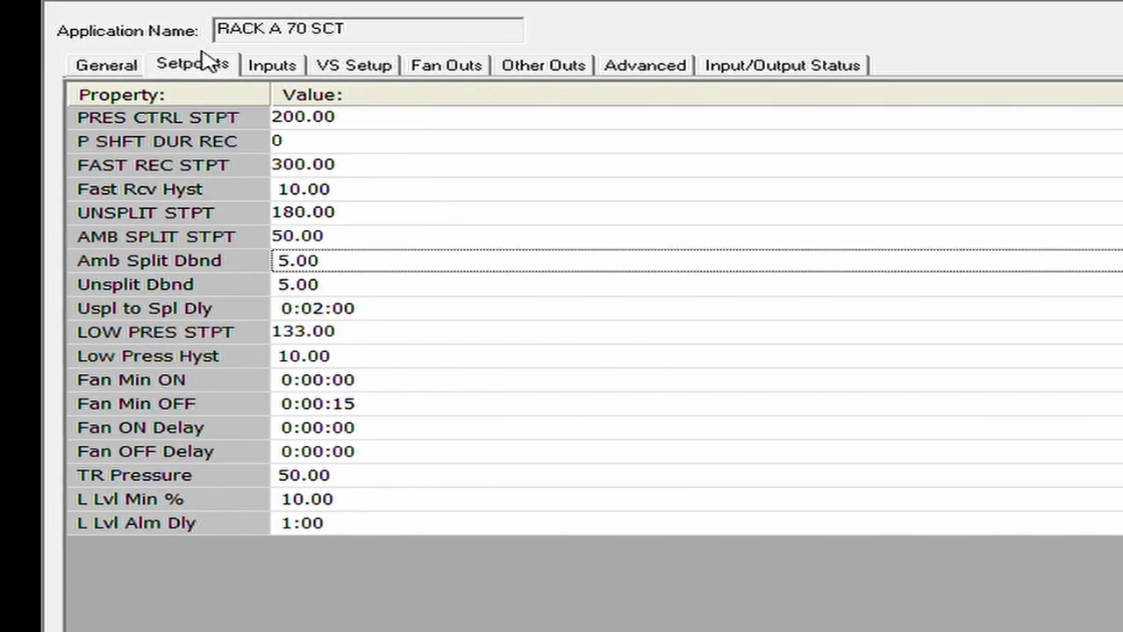
{"action": "left_click", "coordinate": [104, 62]}
{"action": "left_click", "coordinate": [382, 140]}
{"action": "left_click", "coordinate": [385, 153]}
{"action": "left_click", "coordinate": [366, 227]}
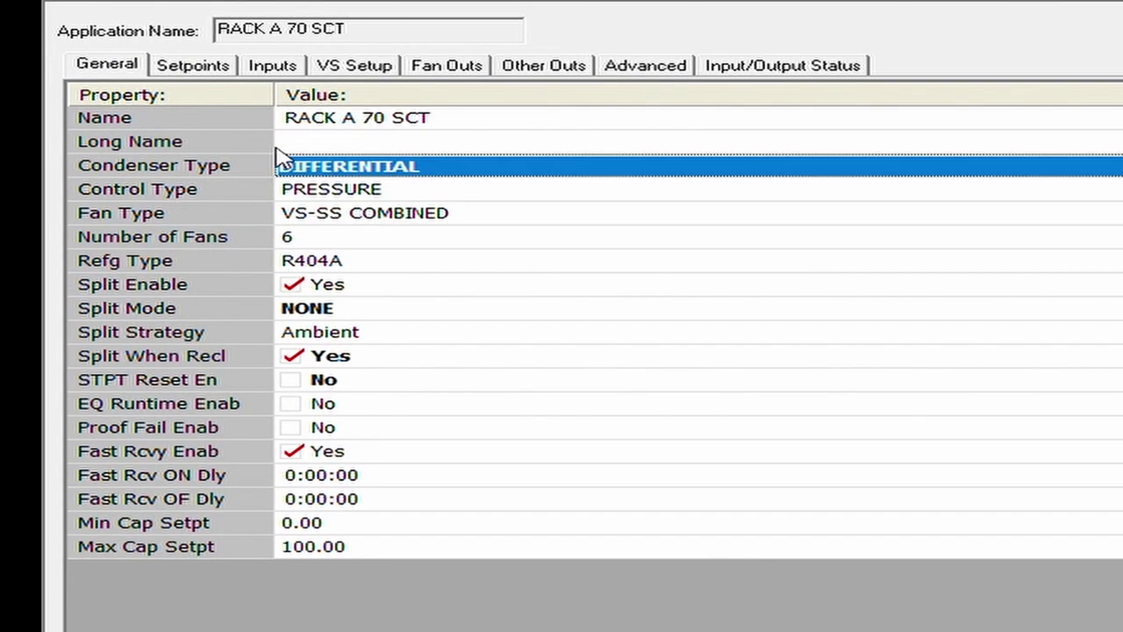
Examine the differential condenser's setpoints, including MIN TEMP STPT, LOW PRES STPT and TR Temperature, and view its input assignments.
{"action": "left_click", "coordinate": [209, 56]}
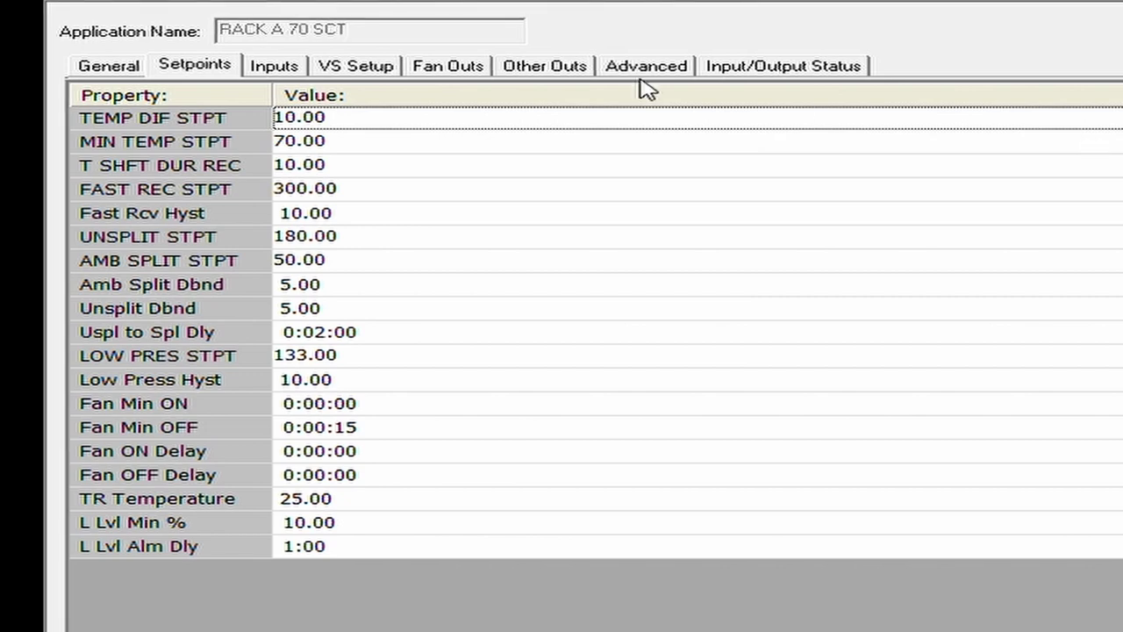
{"action": "key", "text": "Down"}
{"action": "key", "text": "Return"}
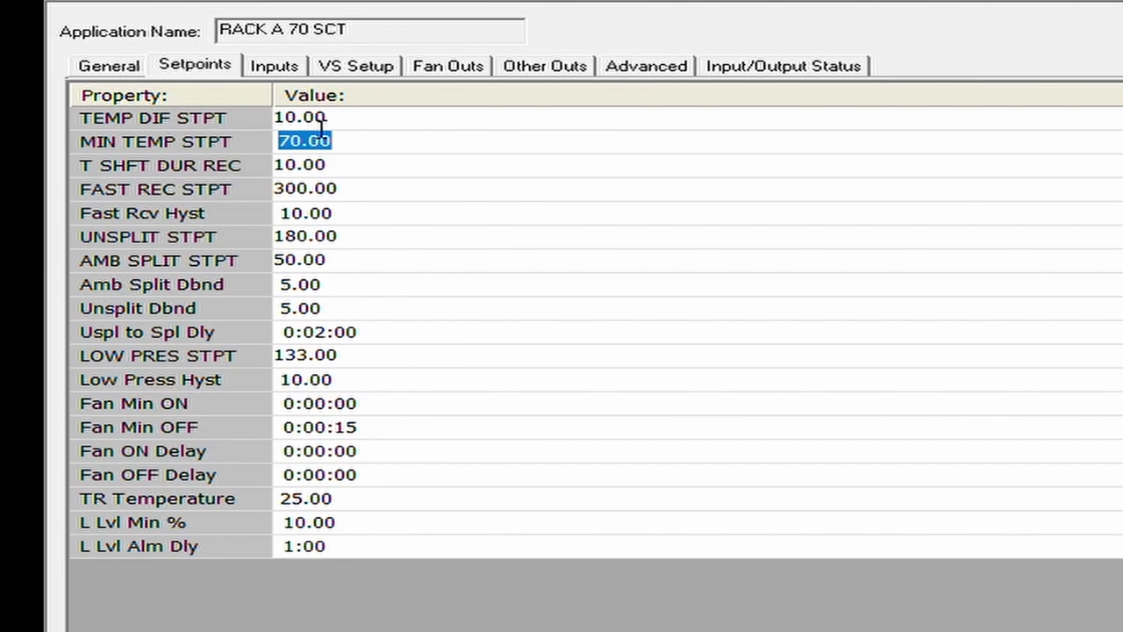
{"action": "left_click", "coordinate": [491, 284]}
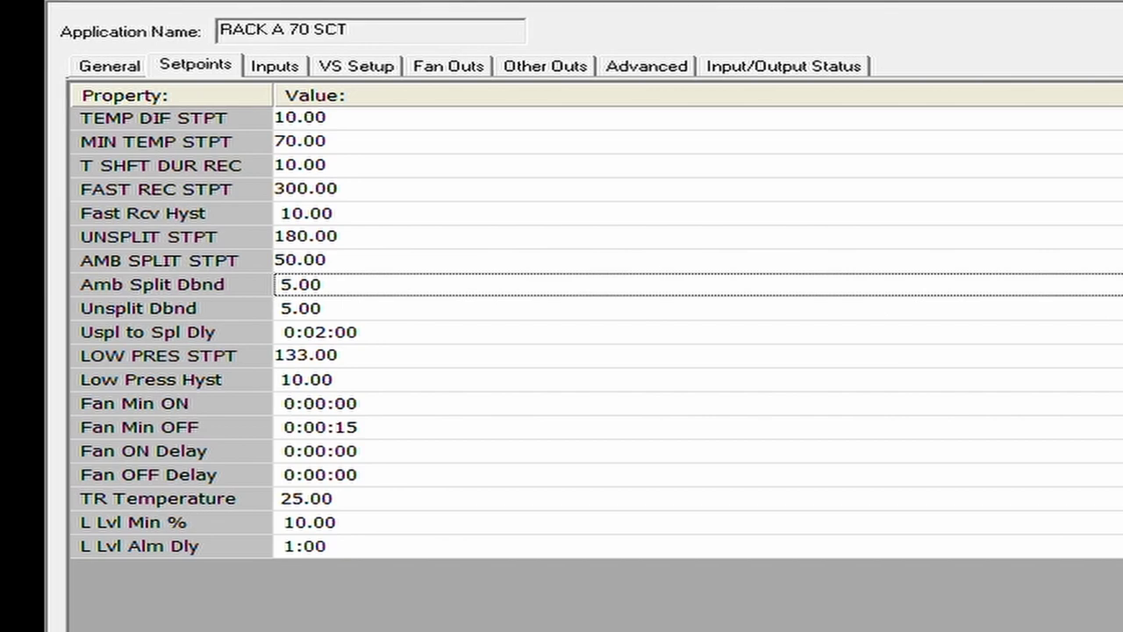
{"action": "left_click", "coordinate": [492, 355]}
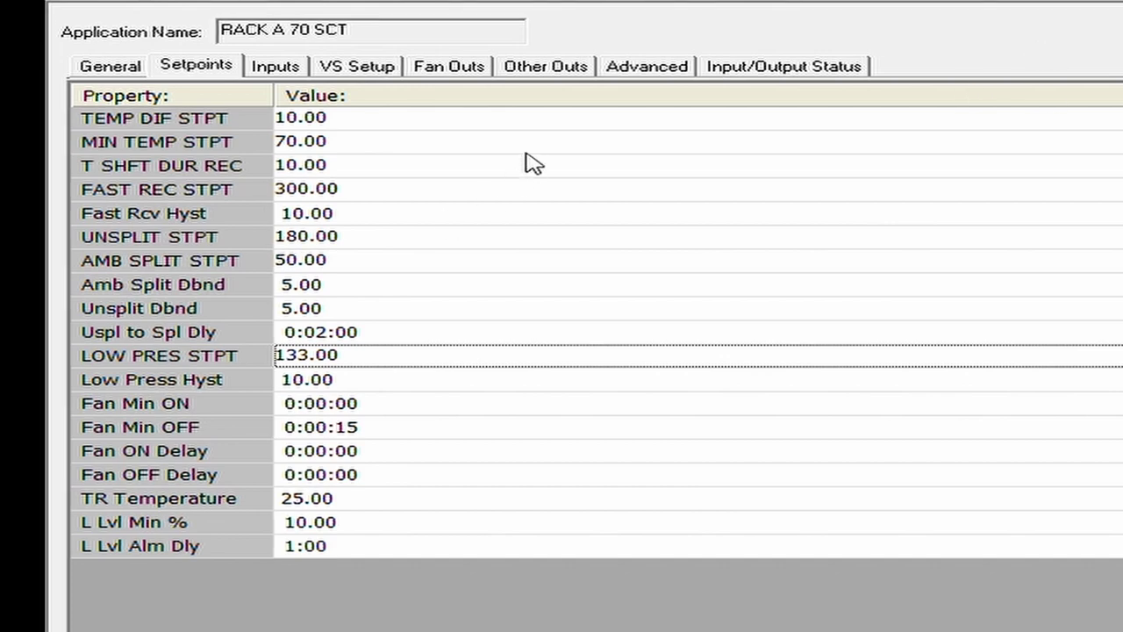
{"action": "left_click", "coordinate": [360, 489]}
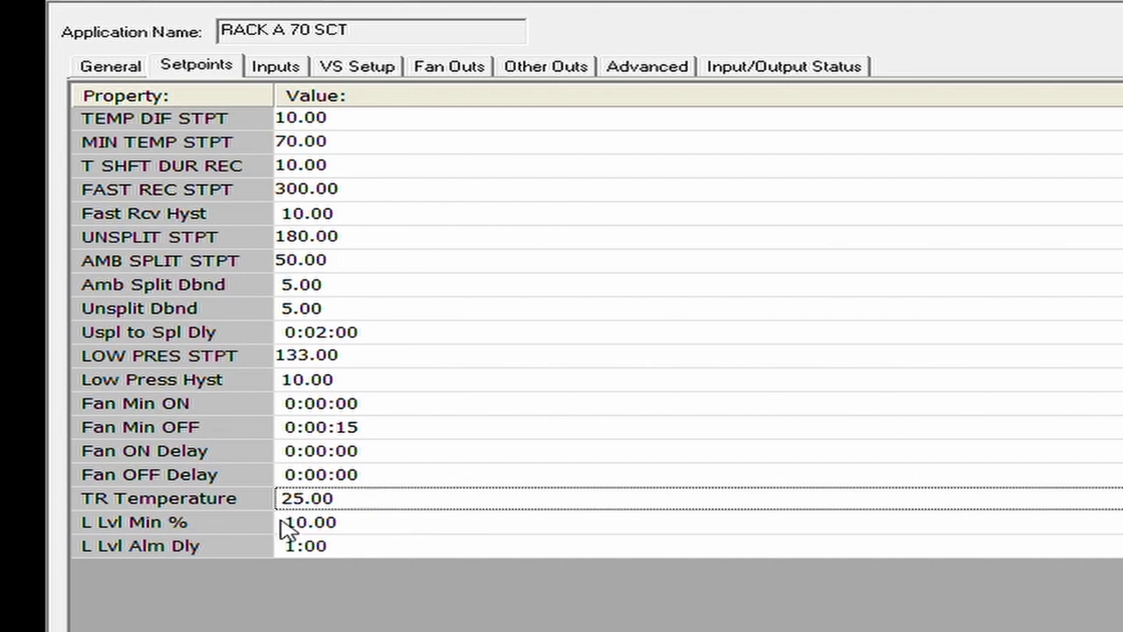
{"action": "left_click", "coordinate": [286, 58]}
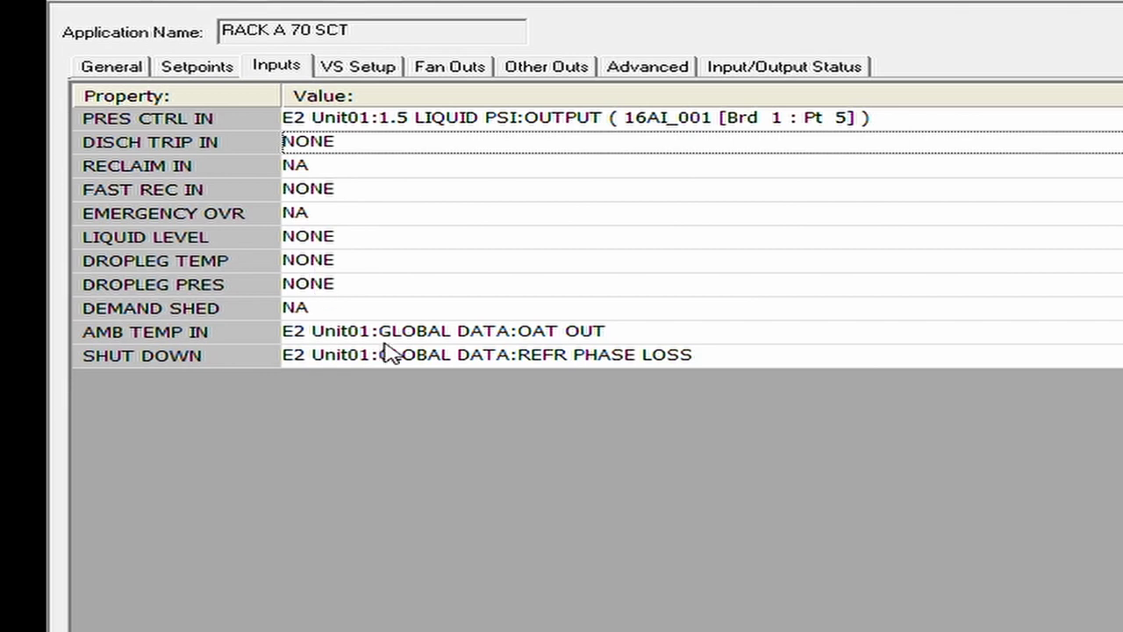
Check the ambient temperature input assignment and set the condenser's VS MIN Speed to 10.
{"action": "left_click", "coordinate": [553, 323]}
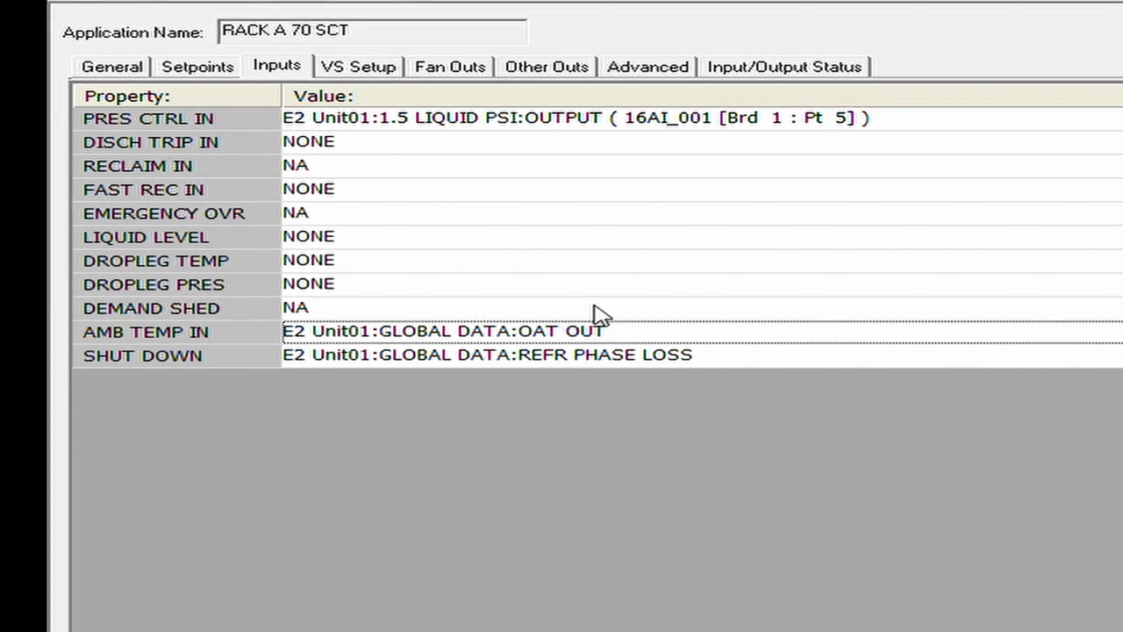
{"action": "left_click", "coordinate": [393, 62]}
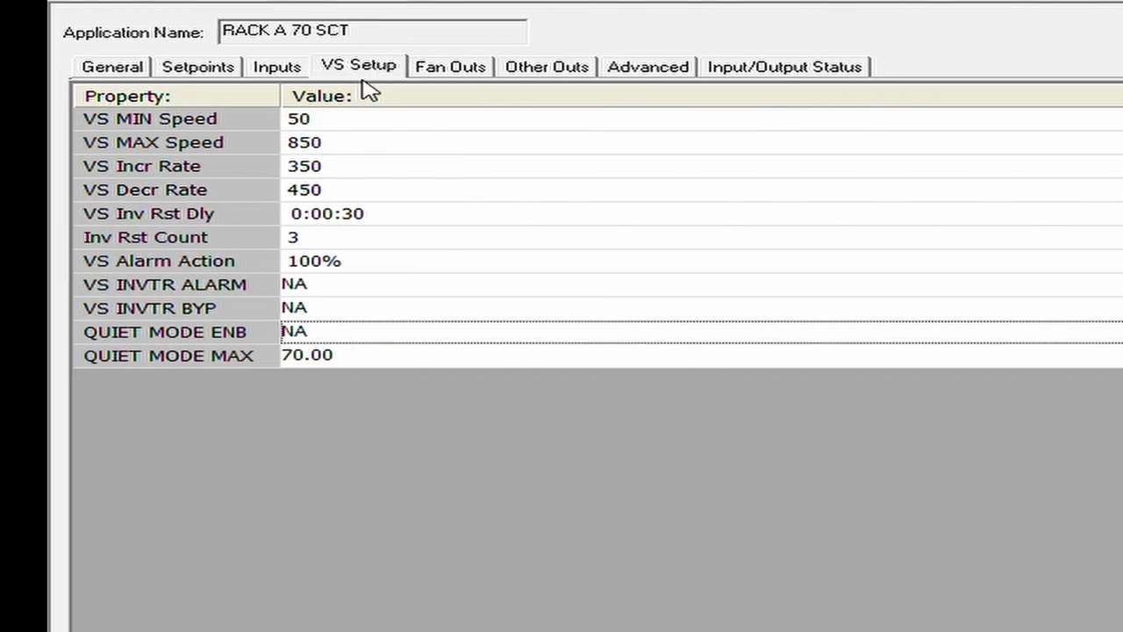
{"action": "left_click", "coordinate": [337, 118]}
{"action": "type", "text": "10"}
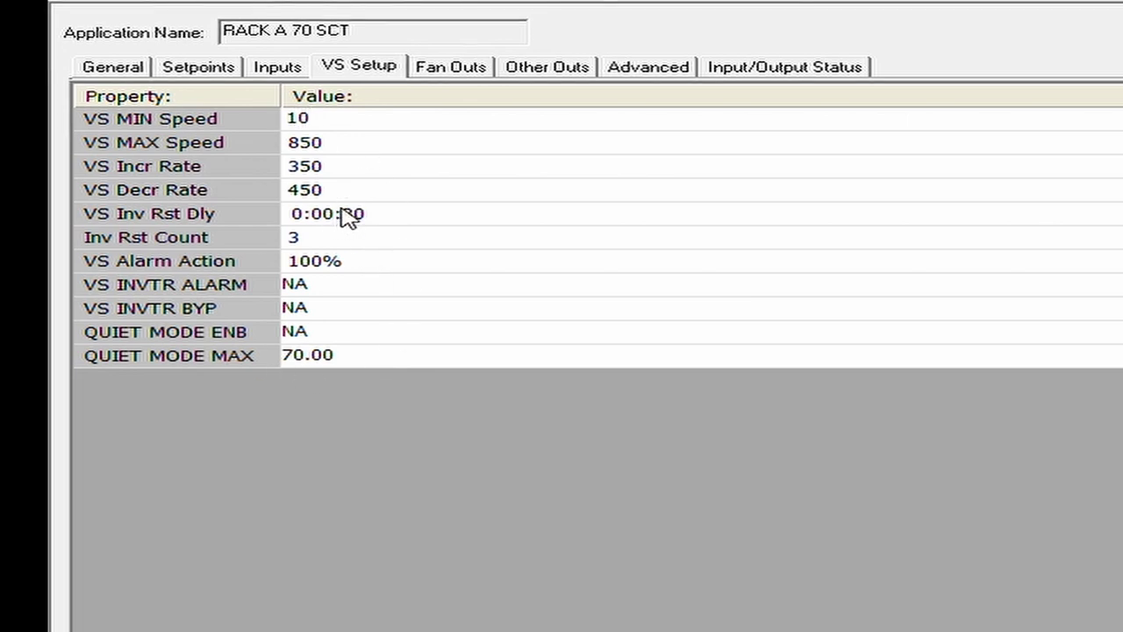
Examine the condenser's fan outputs and other outputs, and review its general settings.
{"action": "left_click", "coordinate": [443, 66]}
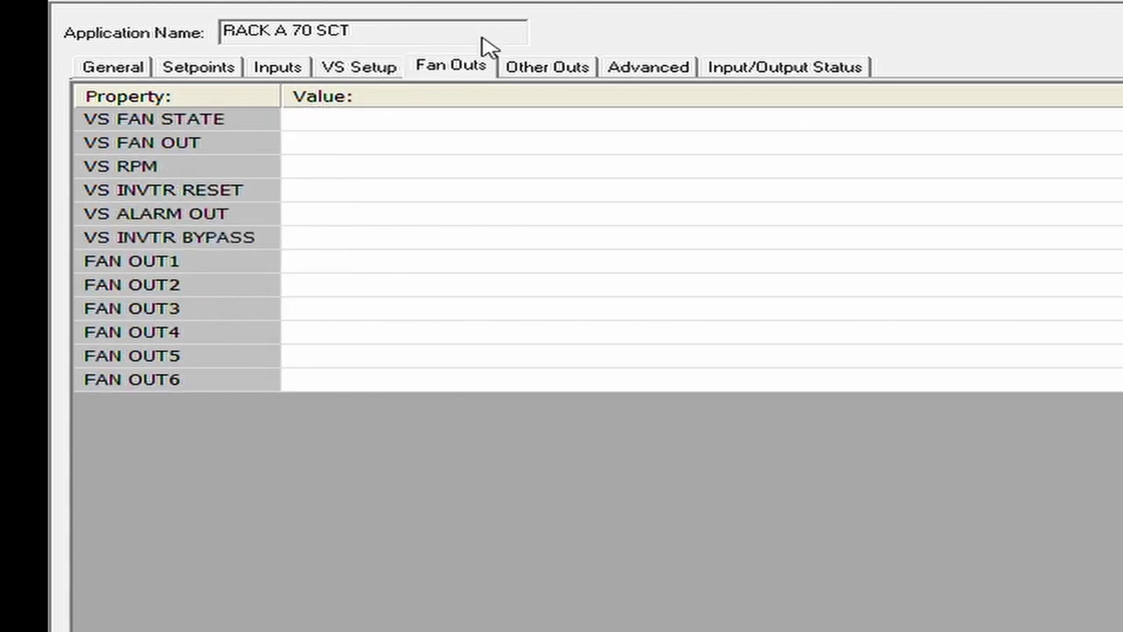
{"action": "left_click", "coordinate": [395, 251]}
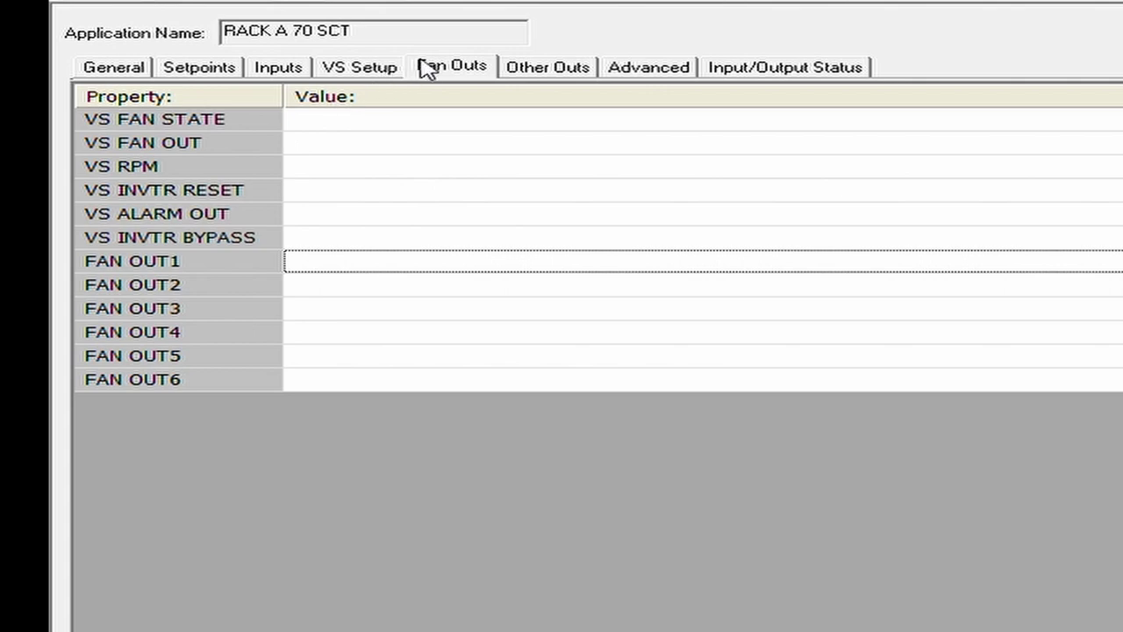
{"action": "left_click", "coordinate": [578, 63]}
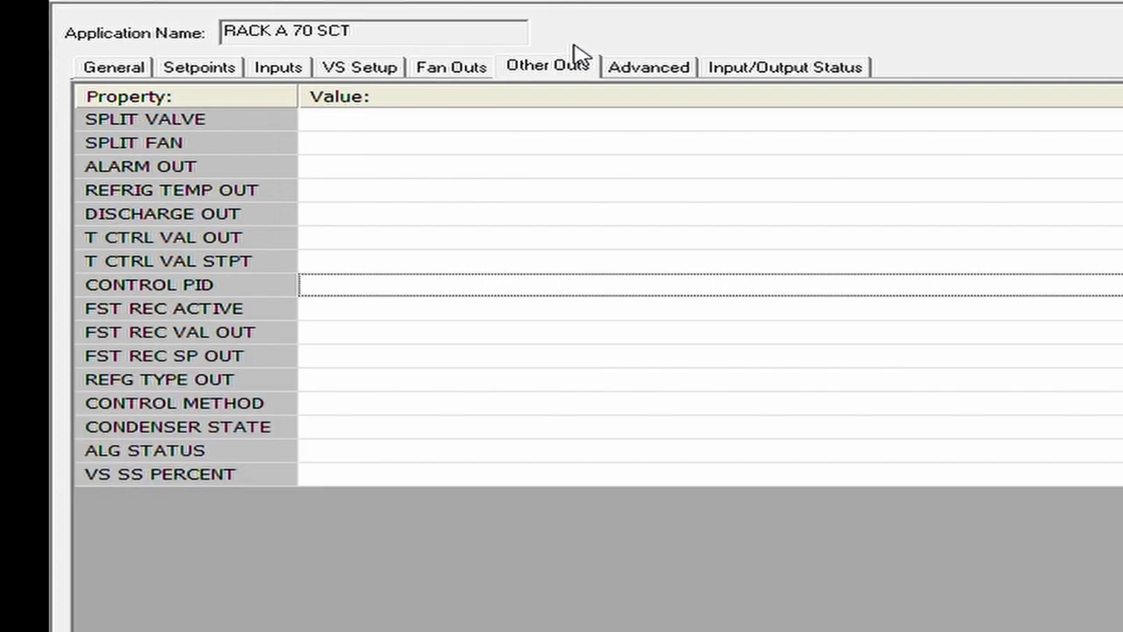
{"action": "left_click", "coordinate": [142, 66]}
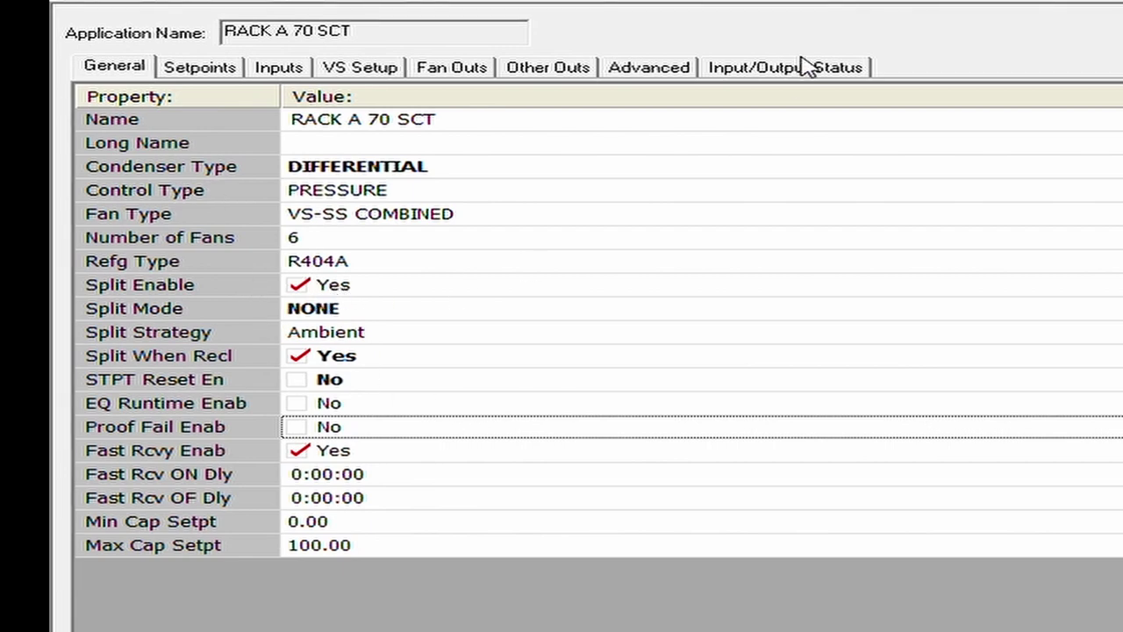
{"action": "left_click", "coordinate": [518, 75]}
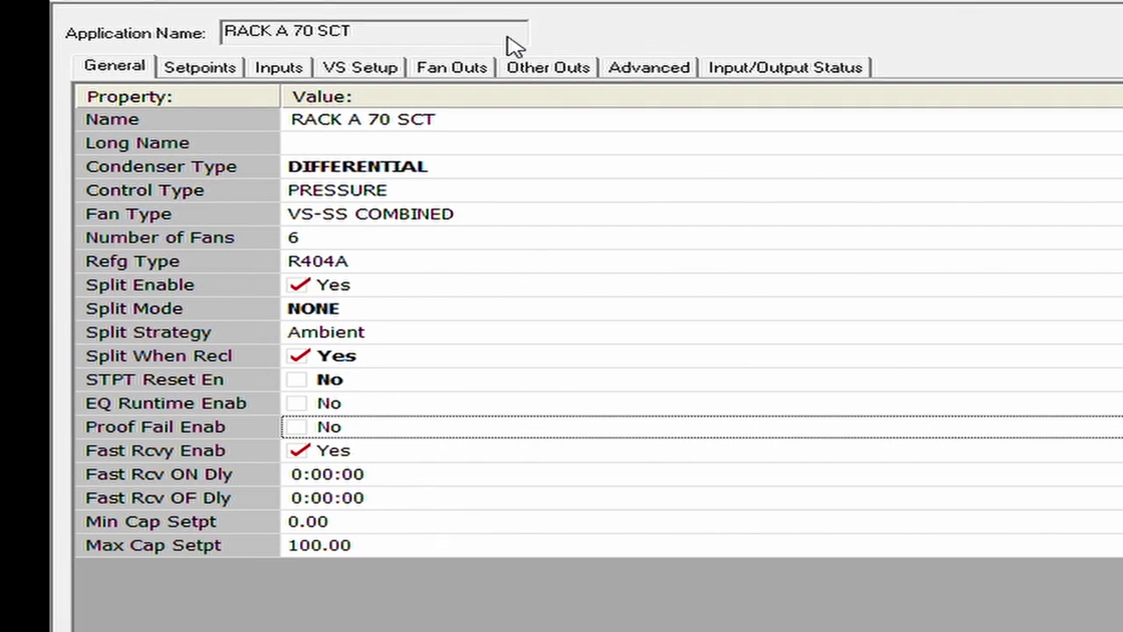
{"action": "left_click", "coordinate": [345, 117]}
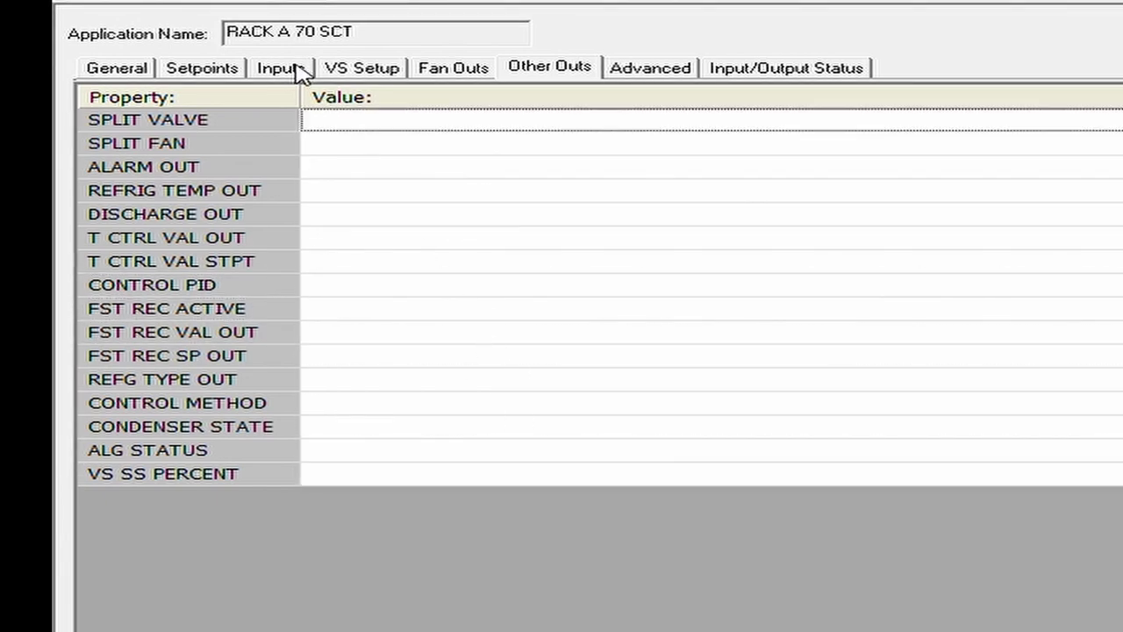
Check the advanced settings, keeping Setpoint Pos at Center of TR, and view the Multi Alm Type choices.
{"action": "left_click", "coordinate": [646, 59]}
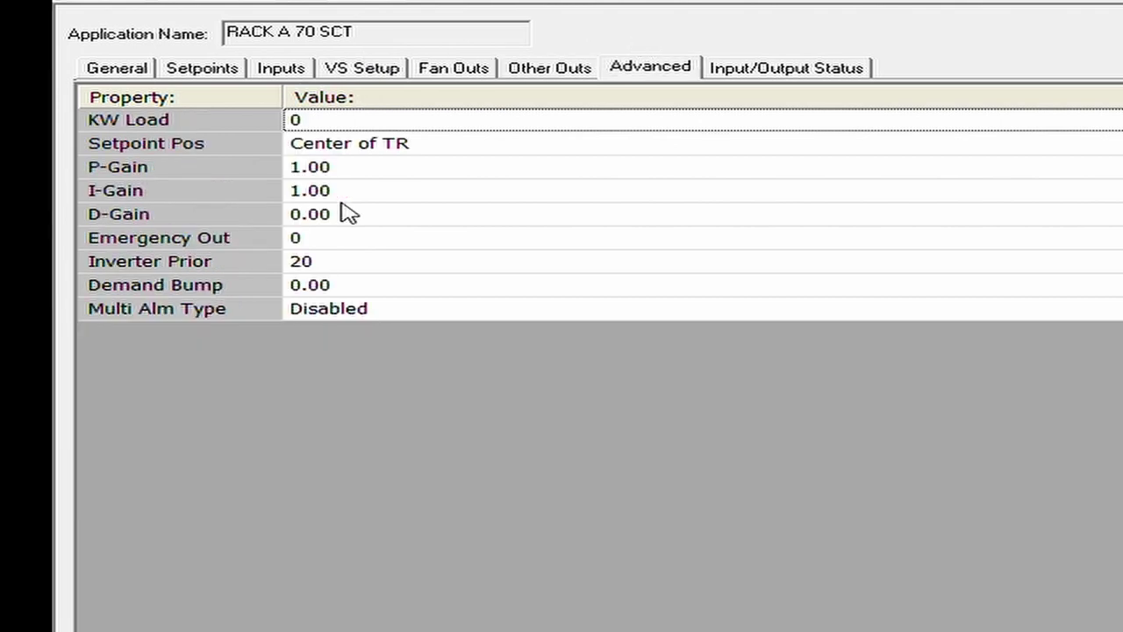
{"action": "key", "text": "Down"}
{"action": "key", "text": "alt+Down"}
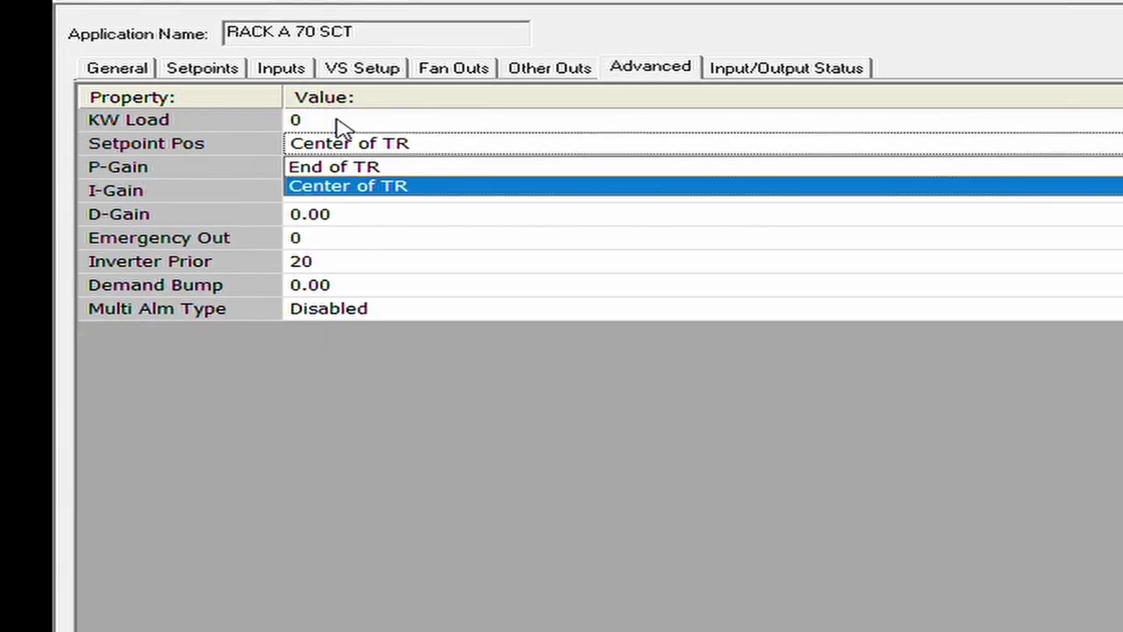
{"action": "key", "text": "Return"}
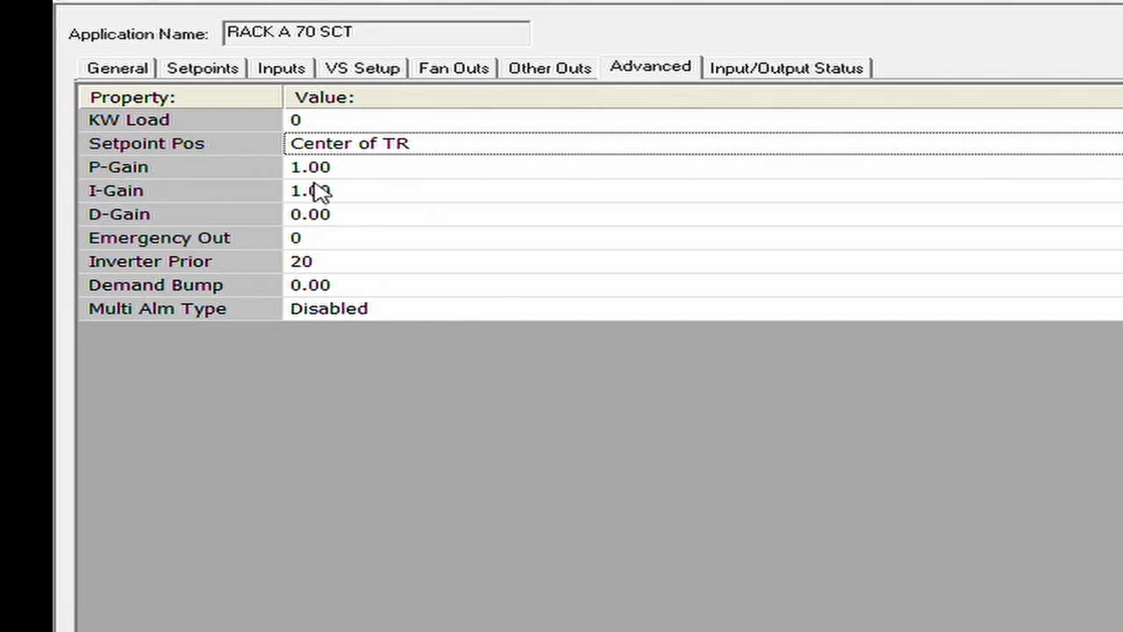
{"action": "left_click", "coordinate": [344, 290]}
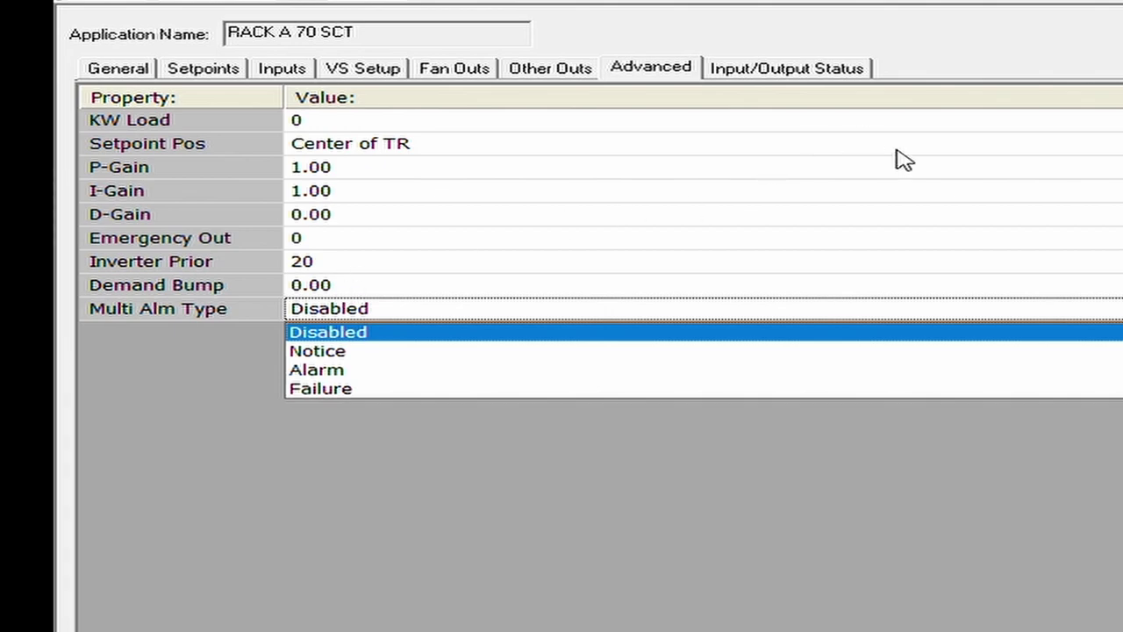
Examine the condenser's input and output status list, including its setpoints and the output properties from FAN OUT1 to ALG STATUS.
{"action": "left_click", "coordinate": [765, 54]}
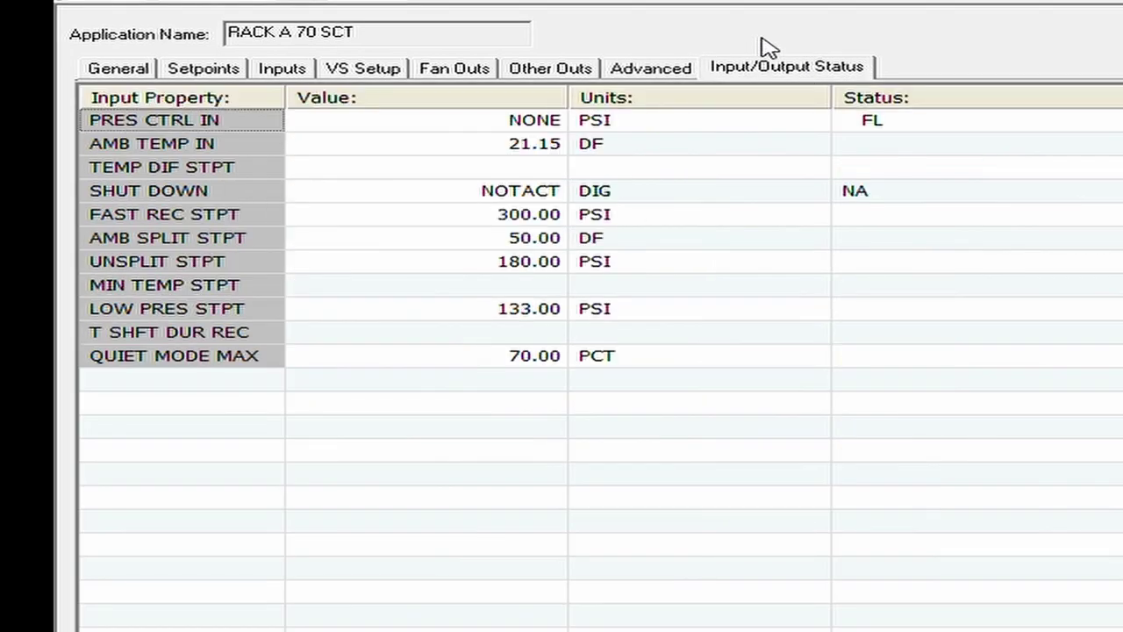
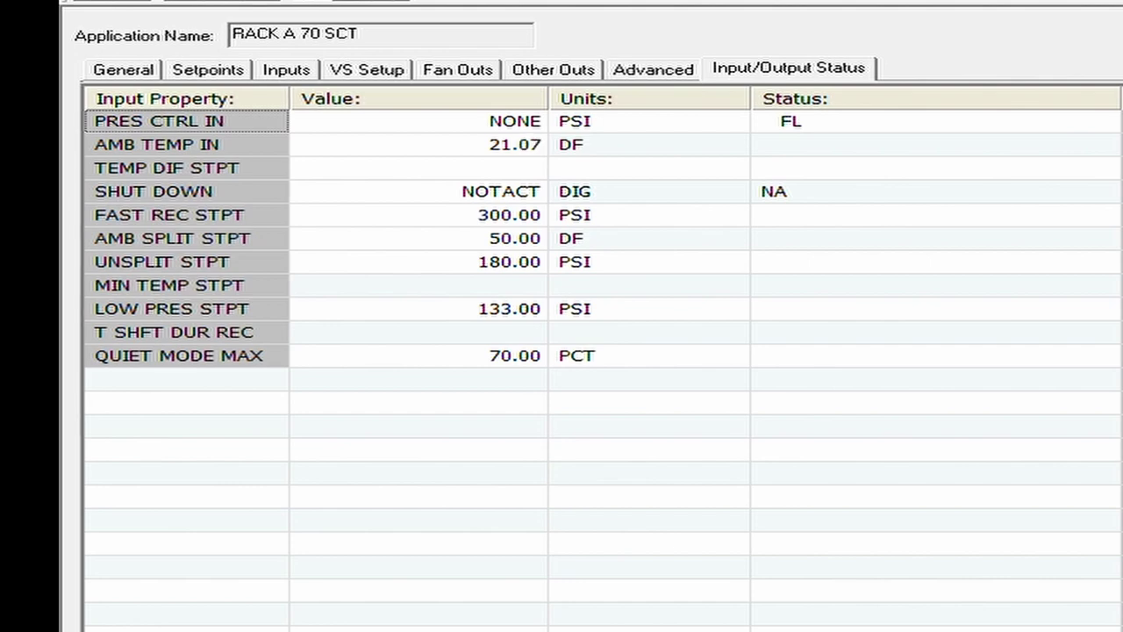
{"action": "scroll", "coordinate": [561, 351], "scroll_direction": "right", "scroll_amount": 3}
{"action": "scroll", "coordinate": [562, 351], "scroll_direction": "down", "scroll_amount": 2}
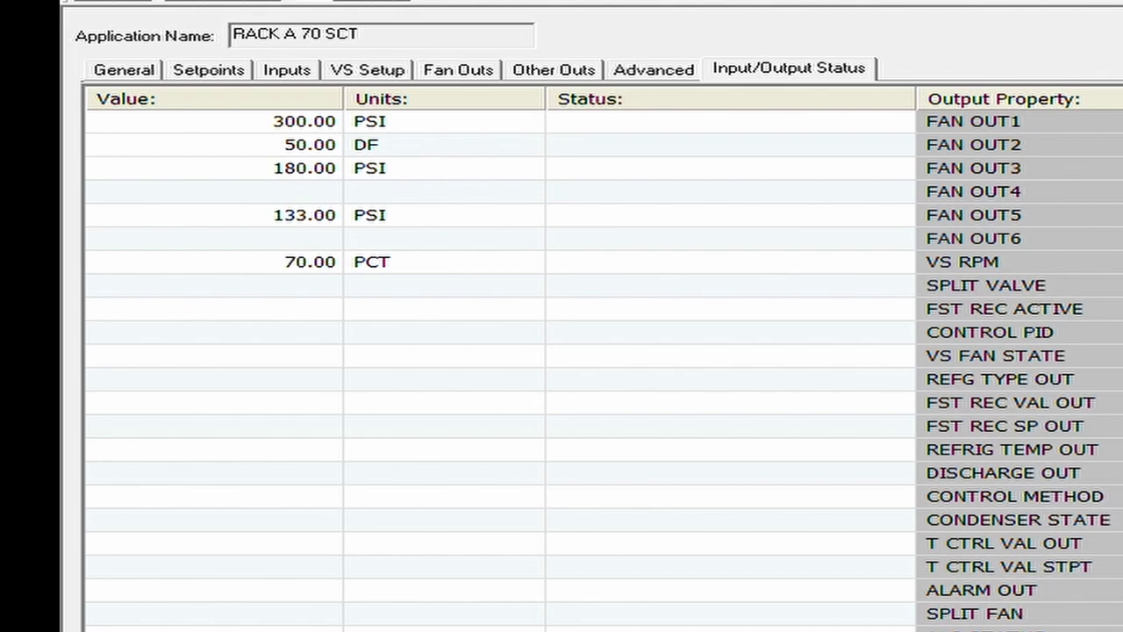
{"action": "scroll", "coordinate": [599, 348], "scroll_direction": "down", "scroll_amount": 1}
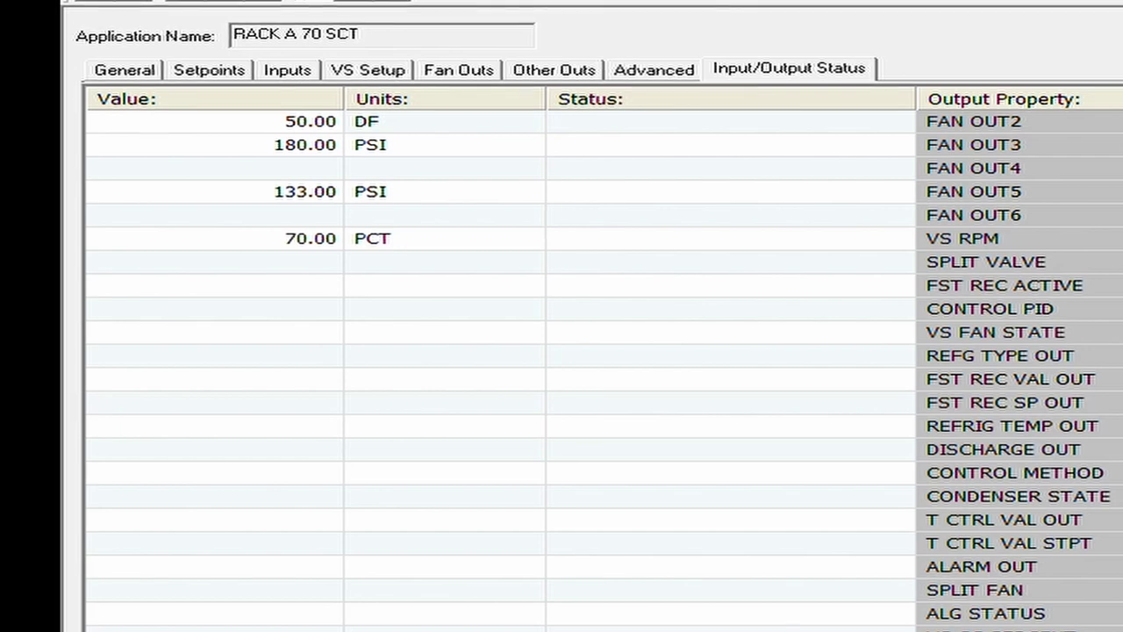
{"action": "scroll", "coordinate": [600, 349], "scroll_direction": "up", "scroll_amount": 5}
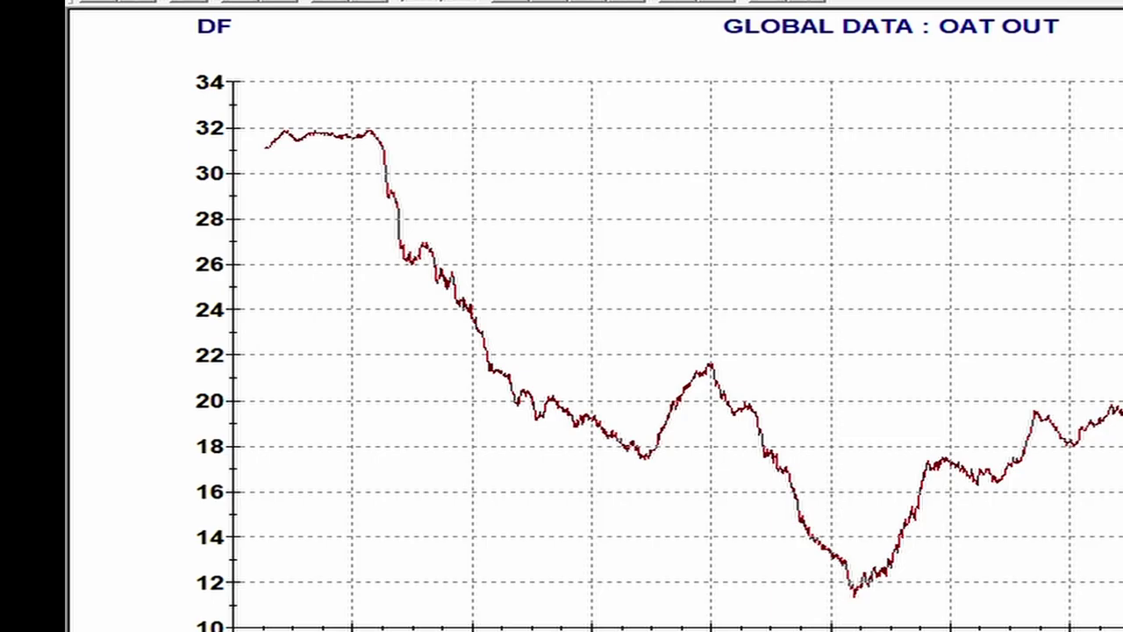
Leave the OAT OUT graph and view the graph of the condenser's control value.
{"action": "left_click", "coordinate": [99, 1]}
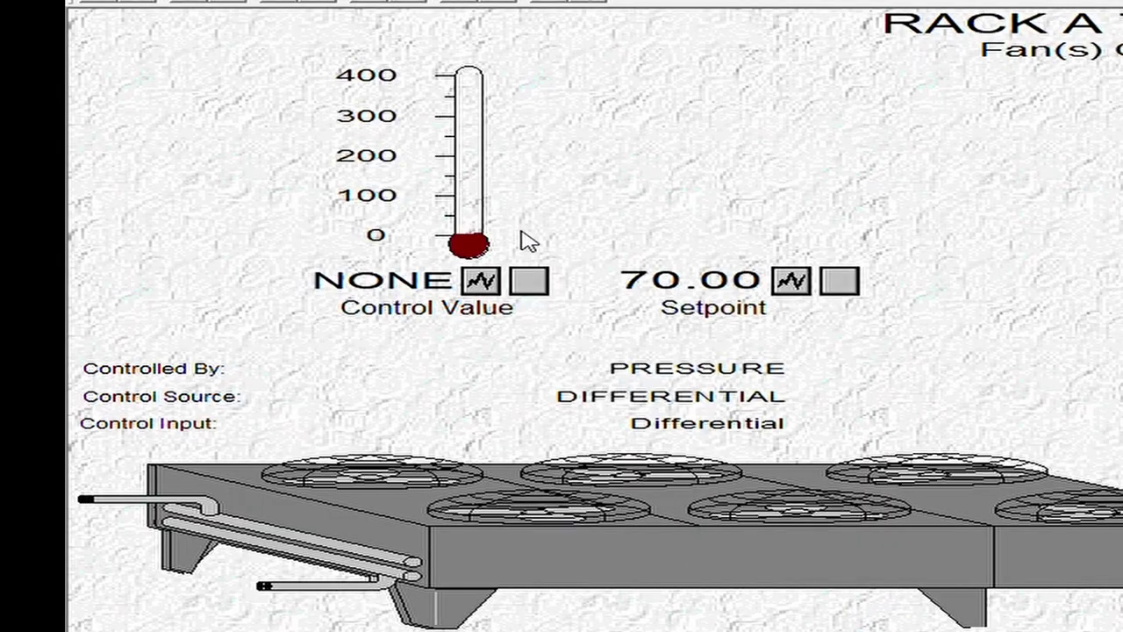
{"action": "left_click", "coordinate": [478, 279]}
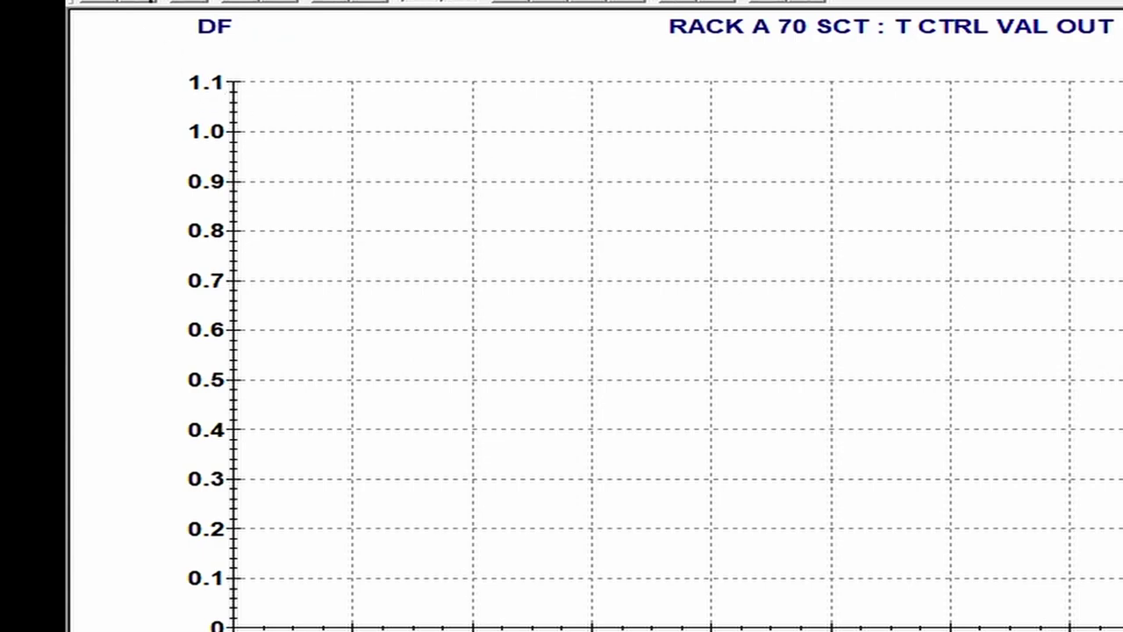
{"action": "left_click", "coordinate": [99, 2]}
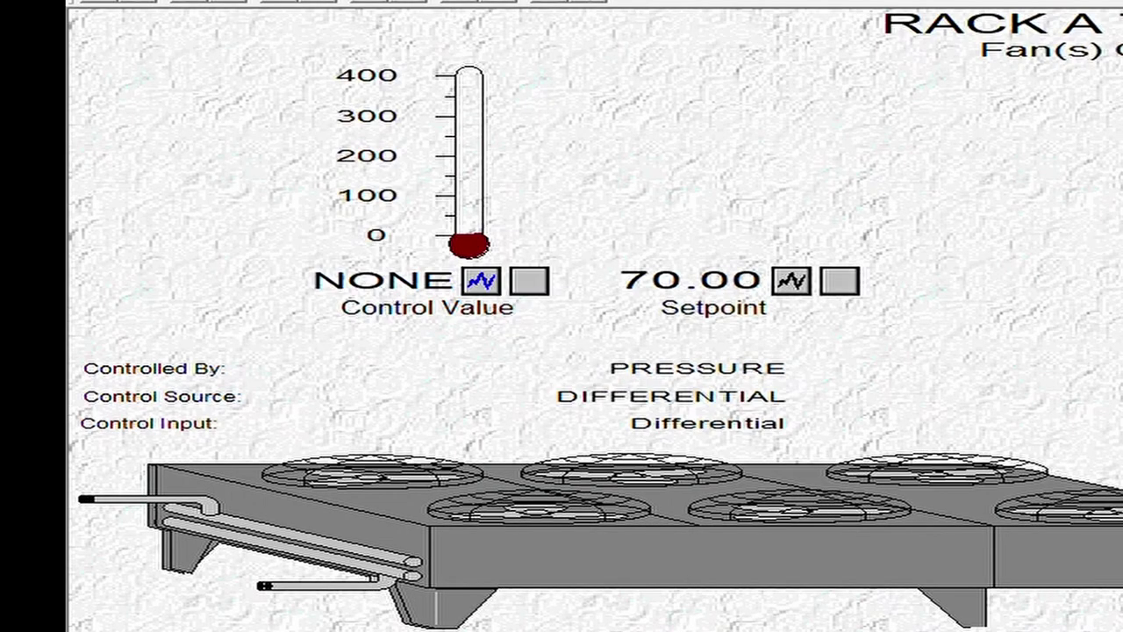
Graph the condenser's setpoint, zoom in on a section of it, and reopen the RACK A 70 SCT status screen.
{"action": "left_click", "coordinate": [790, 277]}
{"action": "left_click_drag", "start_coordinate": [802, 343], "coordinate": [802, 610]}
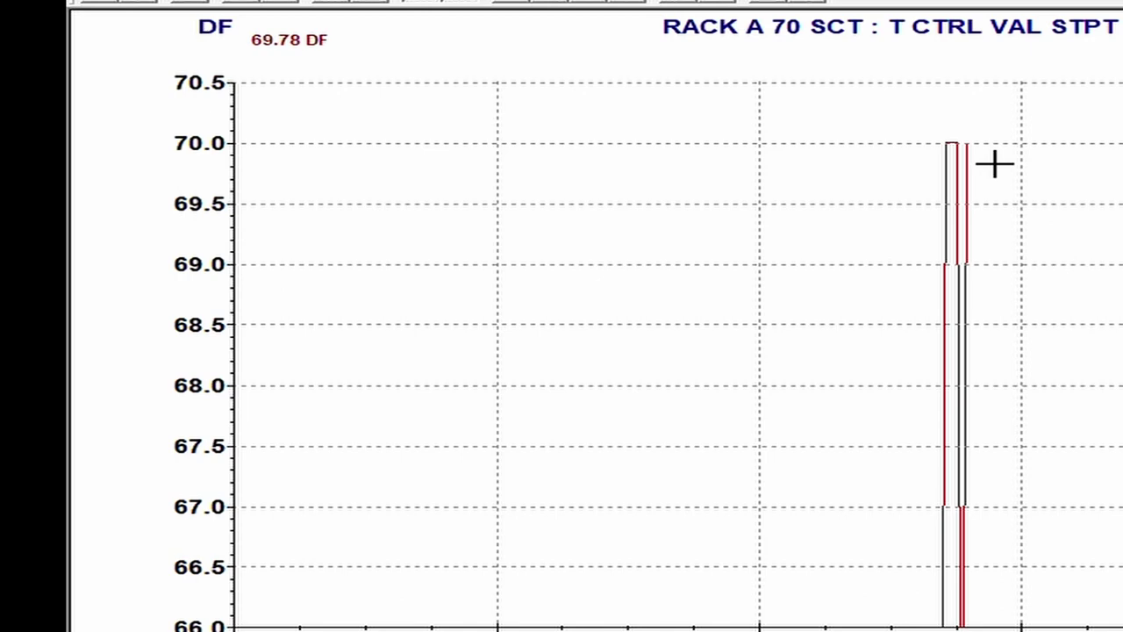
{"action": "left_click", "coordinate": [132, 2]}
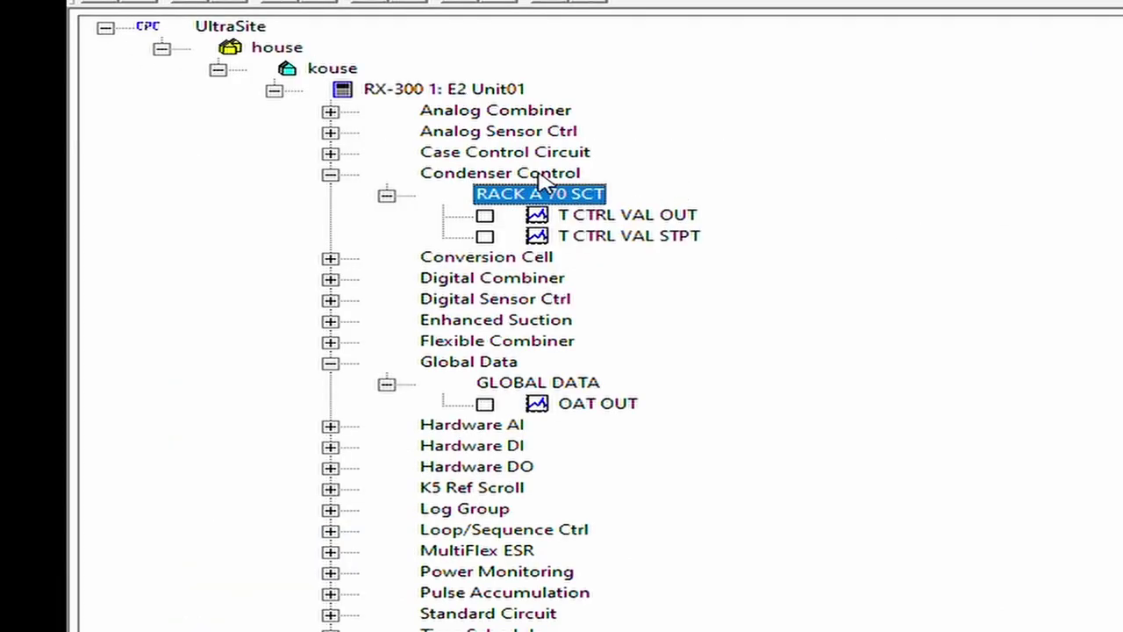
{"action": "double_click", "coordinate": [594, 192]}
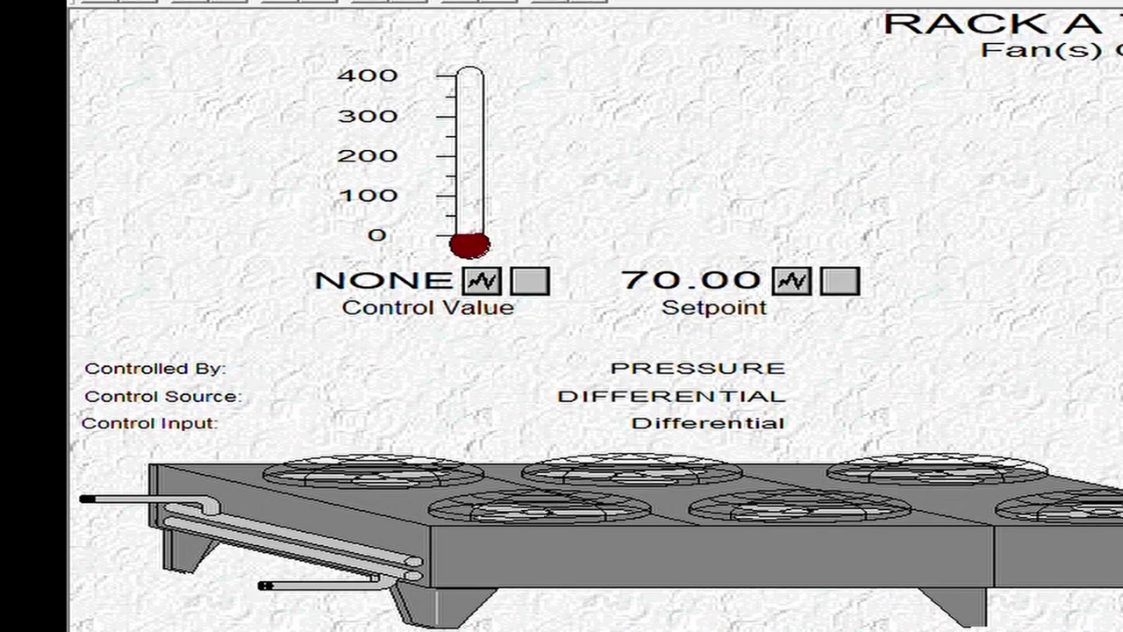